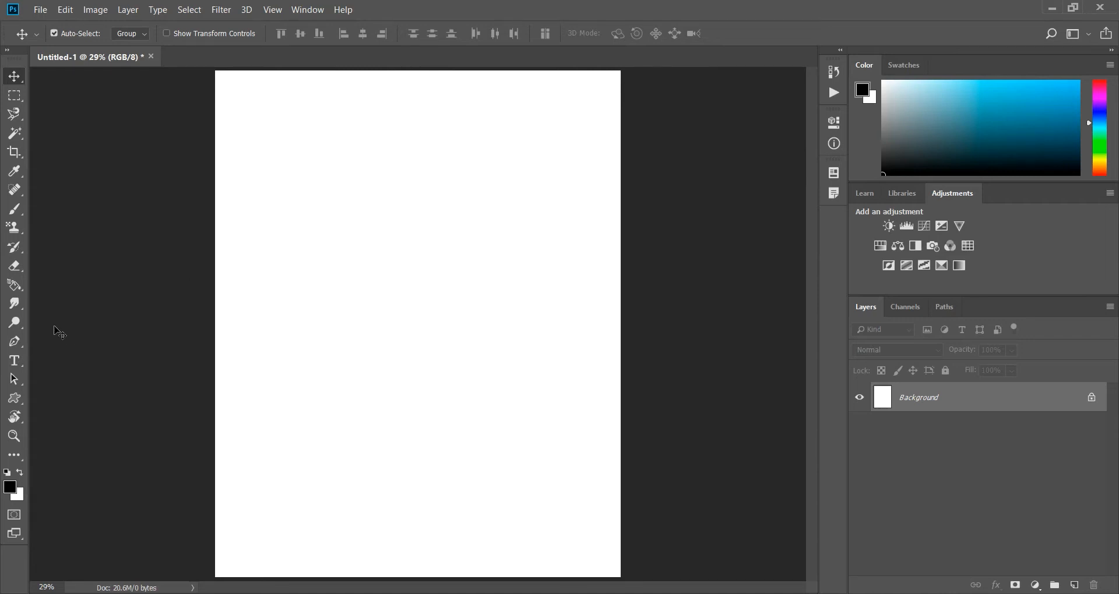
# Activate the Custom Shape tool, try out a heart shape on the upper part of the canvas, and undo it.
pyautogui.click(15, 400)
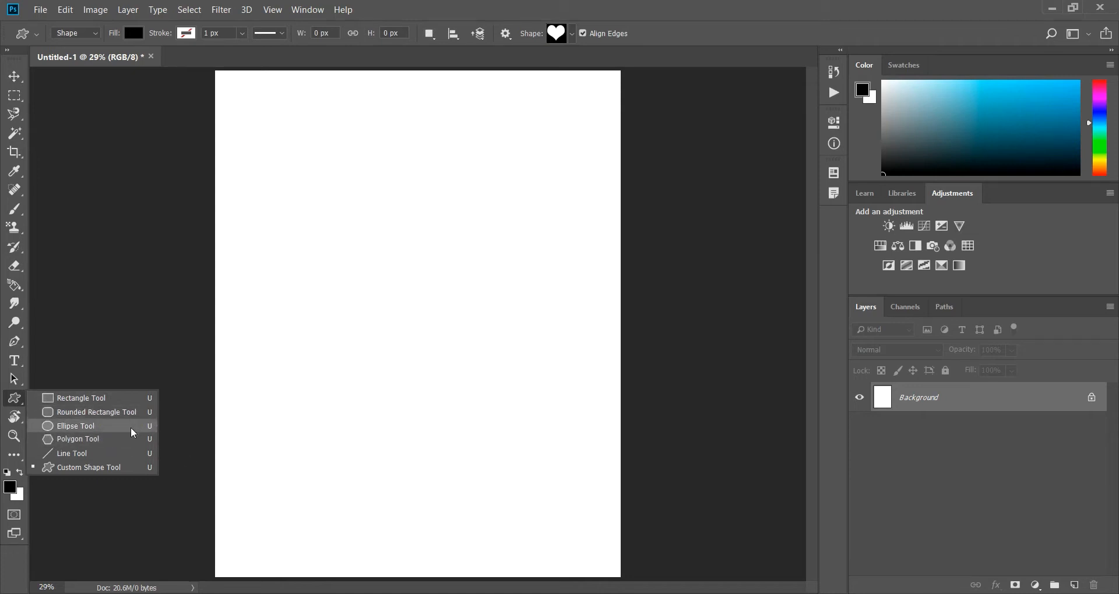
pyautogui.click(110, 469)
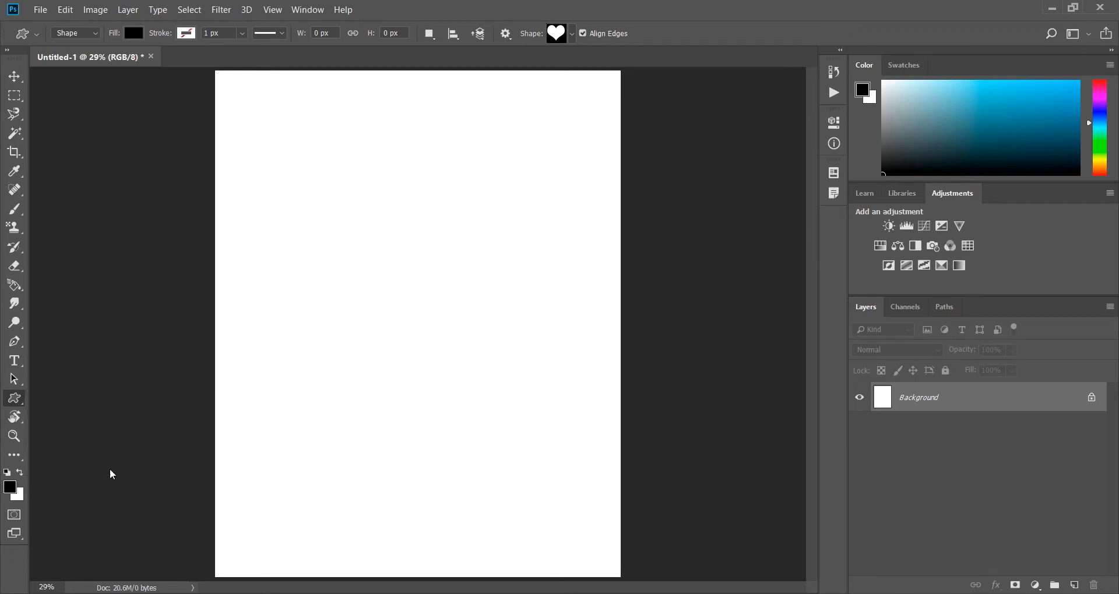
pyautogui.moveTo(308, 175); pyautogui.dragTo(439, 307)
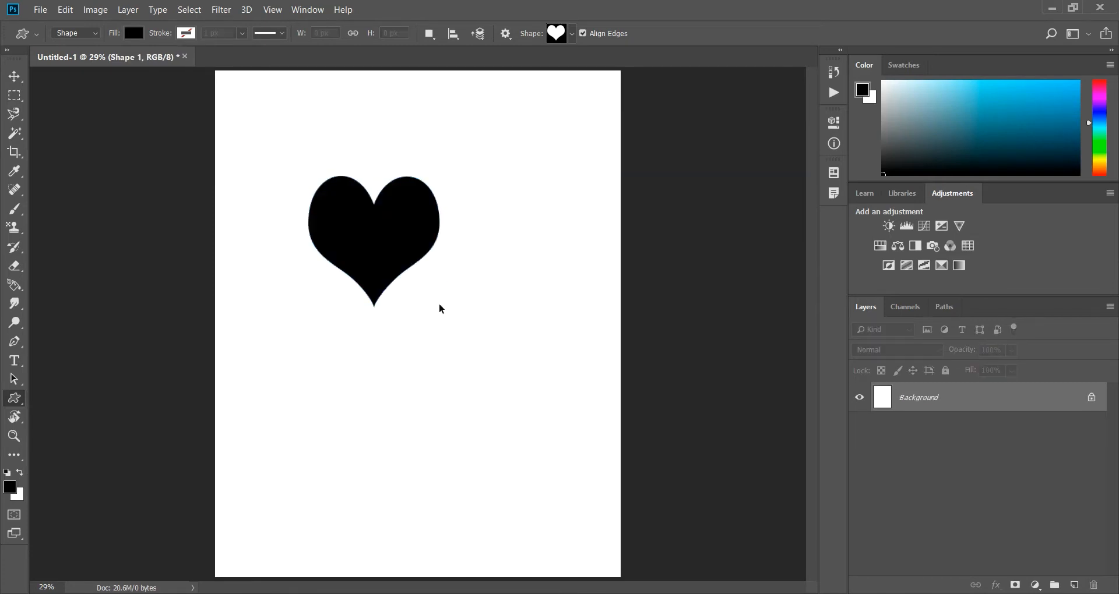
pyautogui.hotkey('ctrl', 'z')
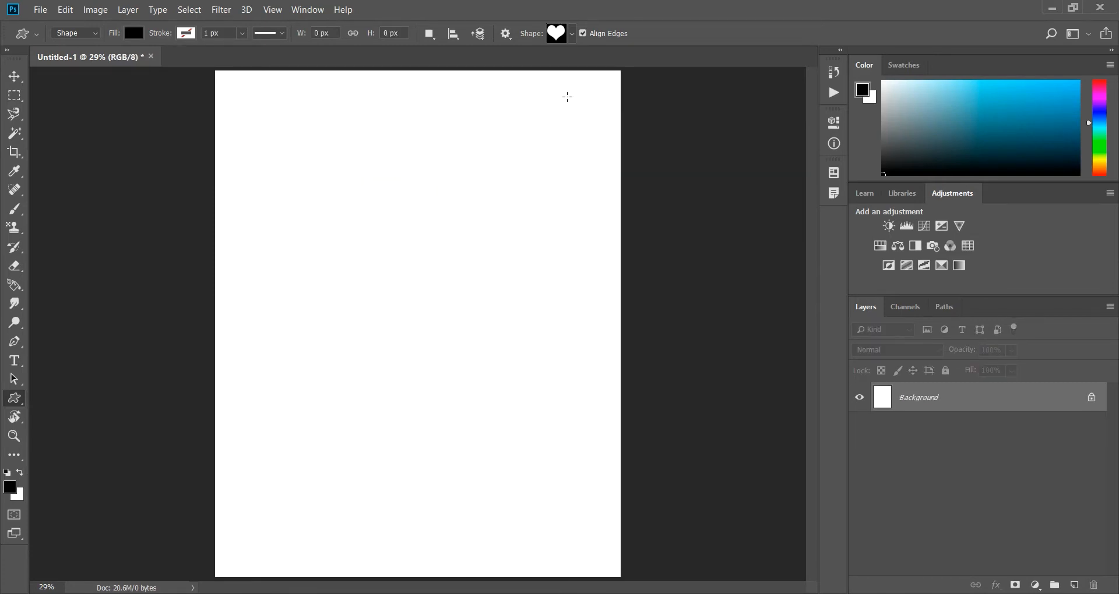
# Replace the available custom shapes with the Animals set and show the shape picker as large thumbnails.
pyautogui.click(572, 33)
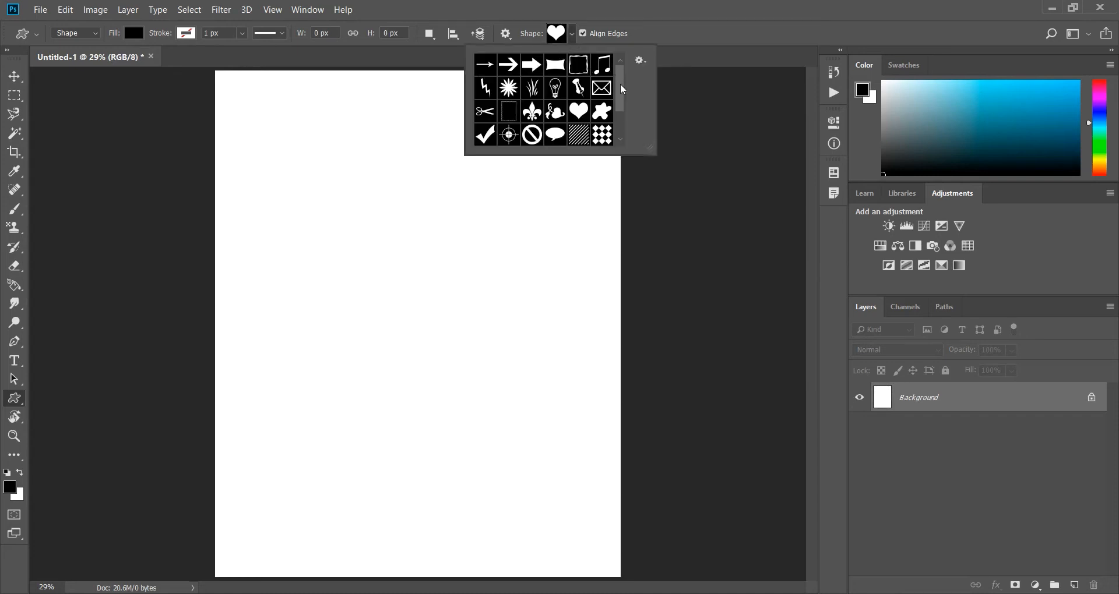
pyautogui.moveTo(619, 111); pyautogui.dragTo(627, 128)
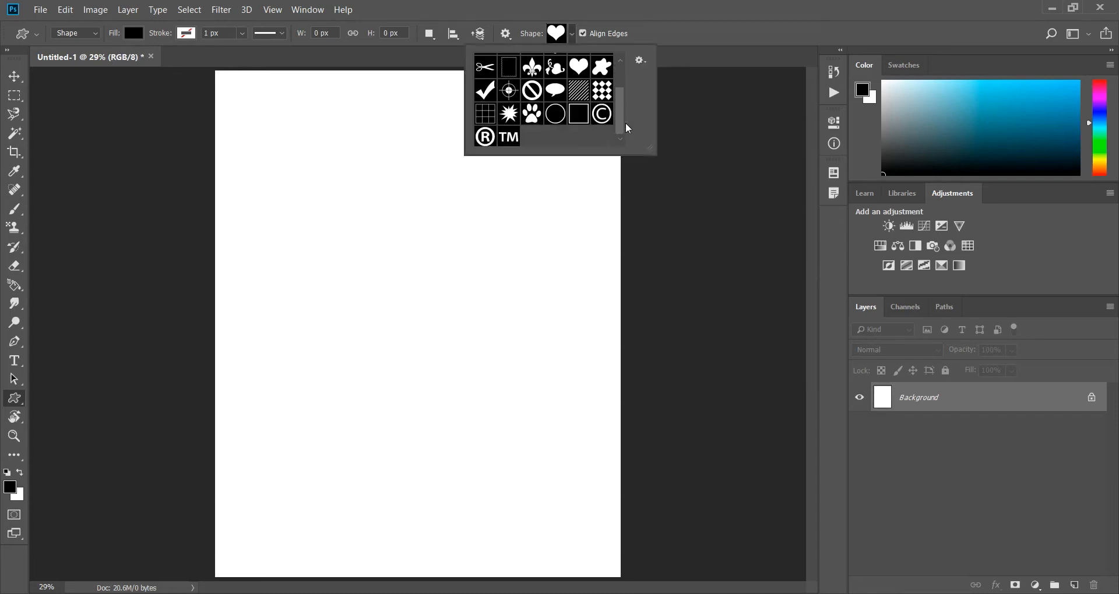
pyautogui.click(643, 62)
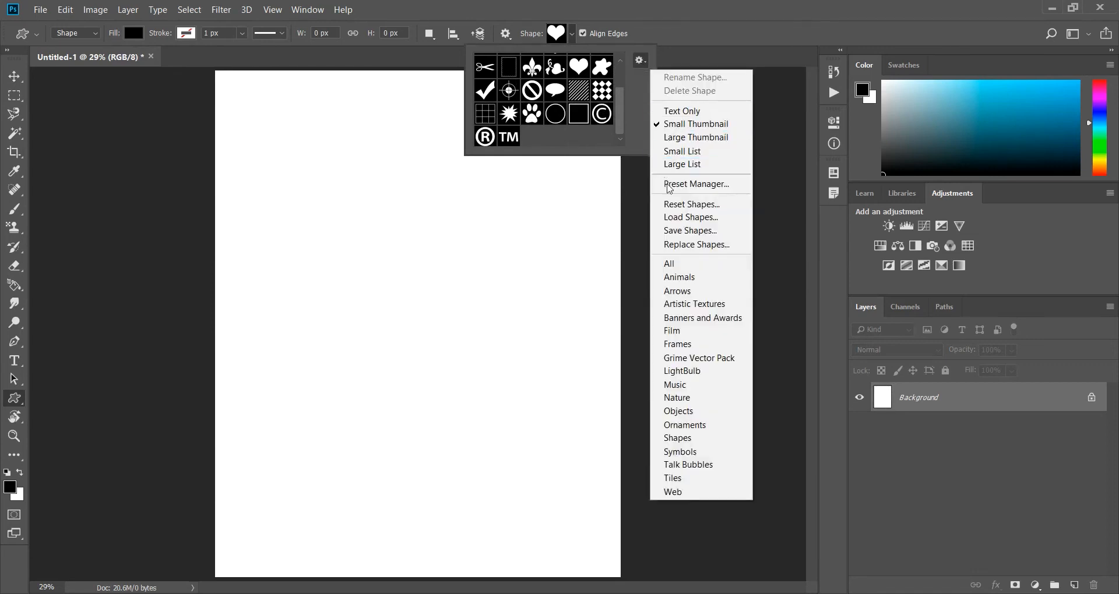
pyautogui.click(682, 279)
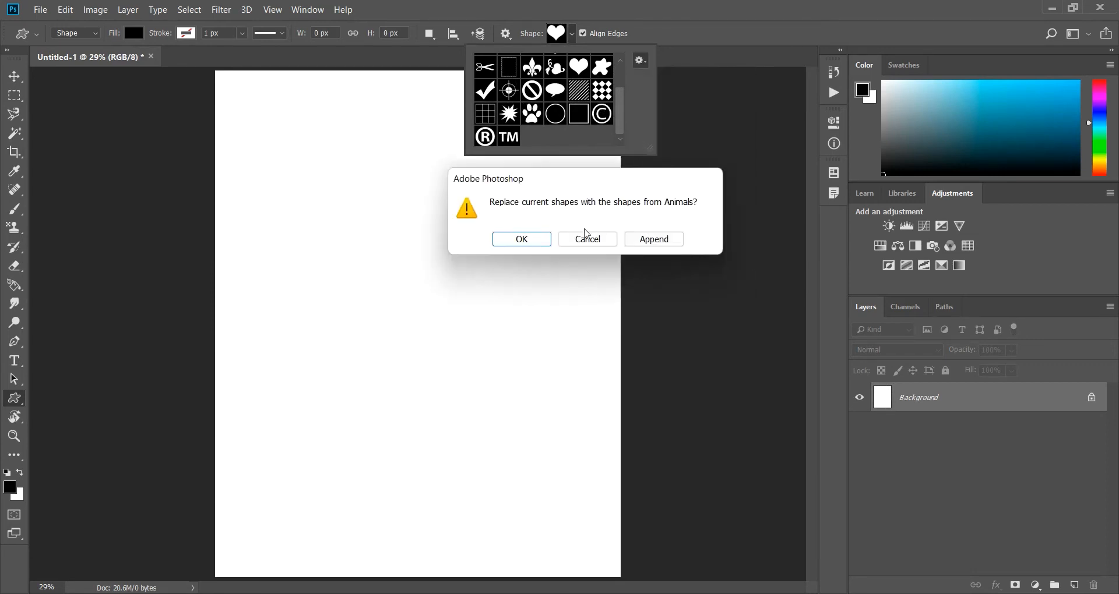
pyautogui.click(525, 239)
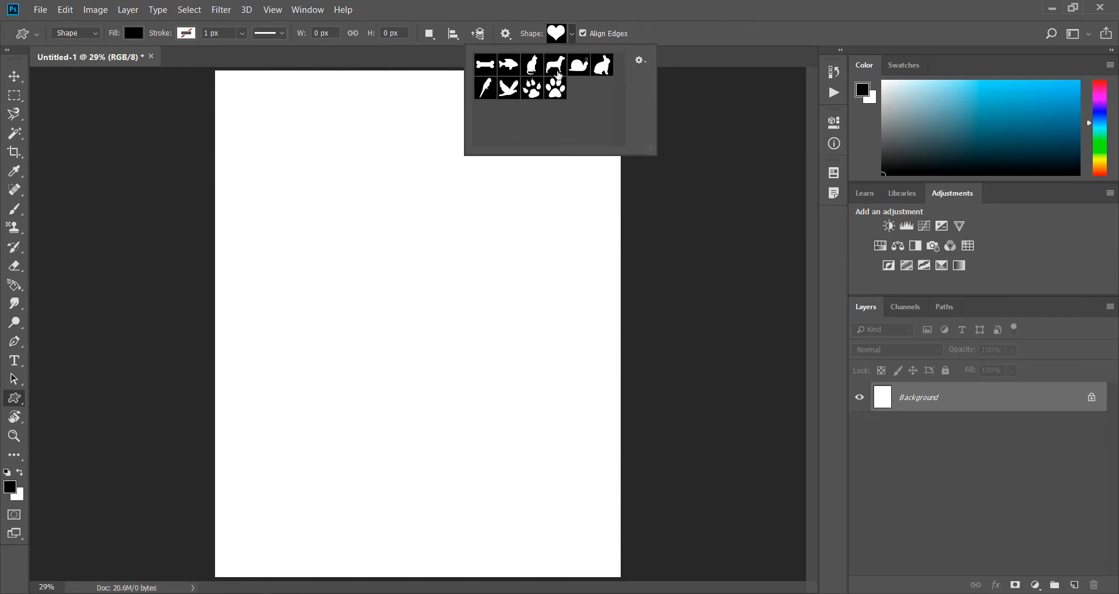
pyautogui.click(640, 61)
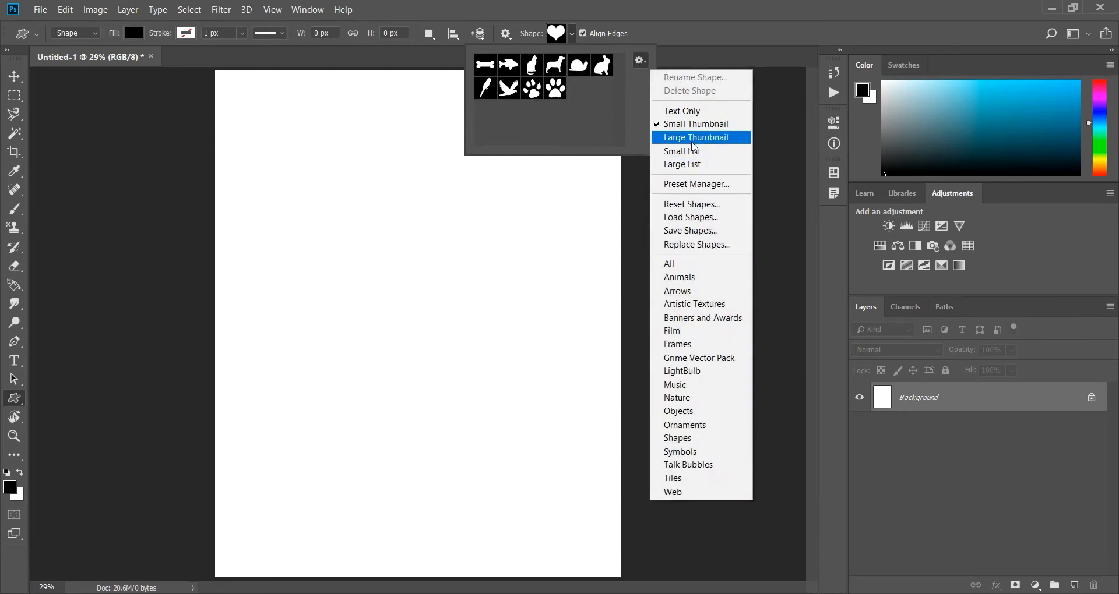
pyautogui.click(693, 144)
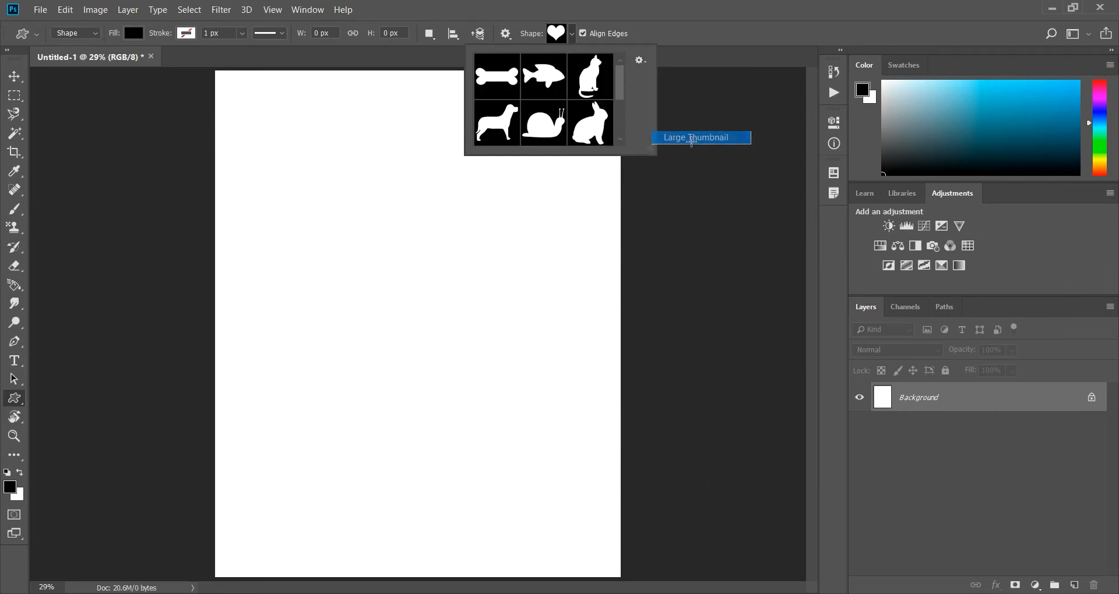
# Replace the custom shapes with the Arrows set and browse its shapes.
pyautogui.click(640, 61)
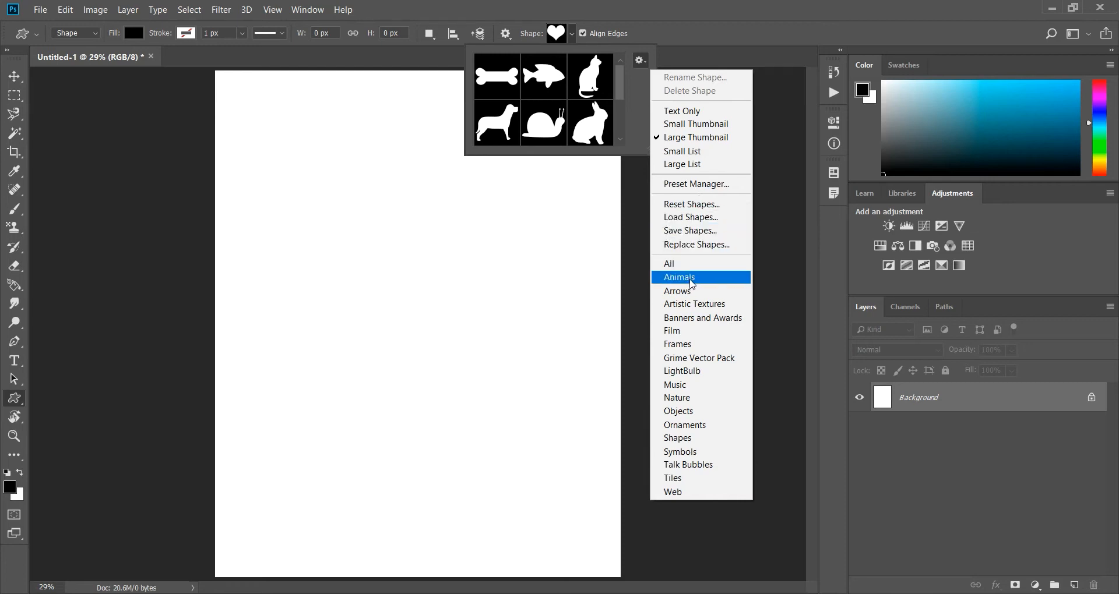
pyautogui.click(691, 291)
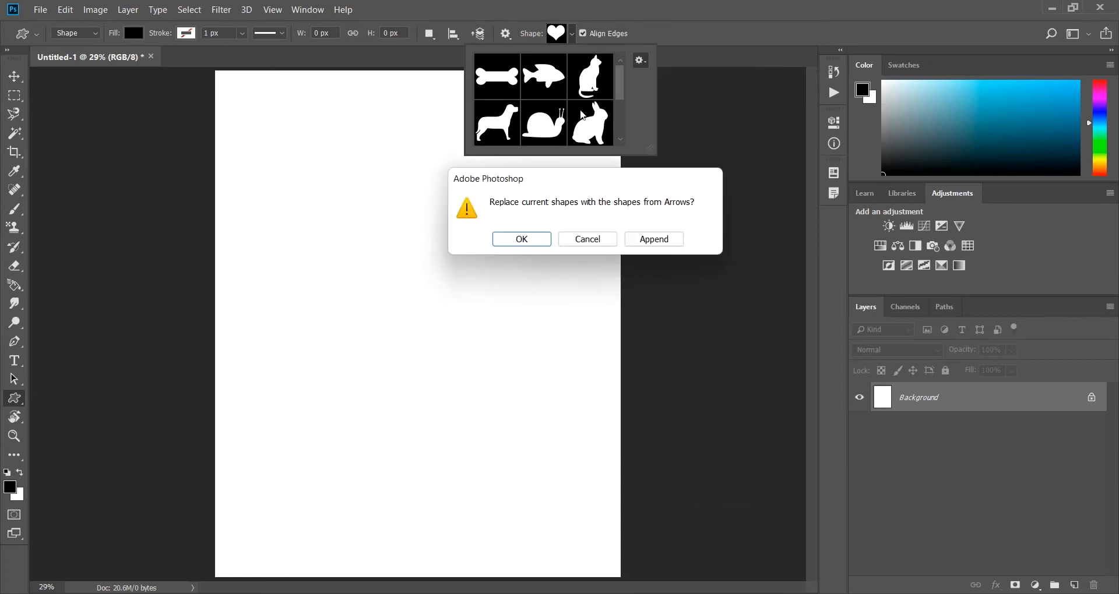
pyautogui.click(526, 241)
pyautogui.scroll(-5, 558, 119)
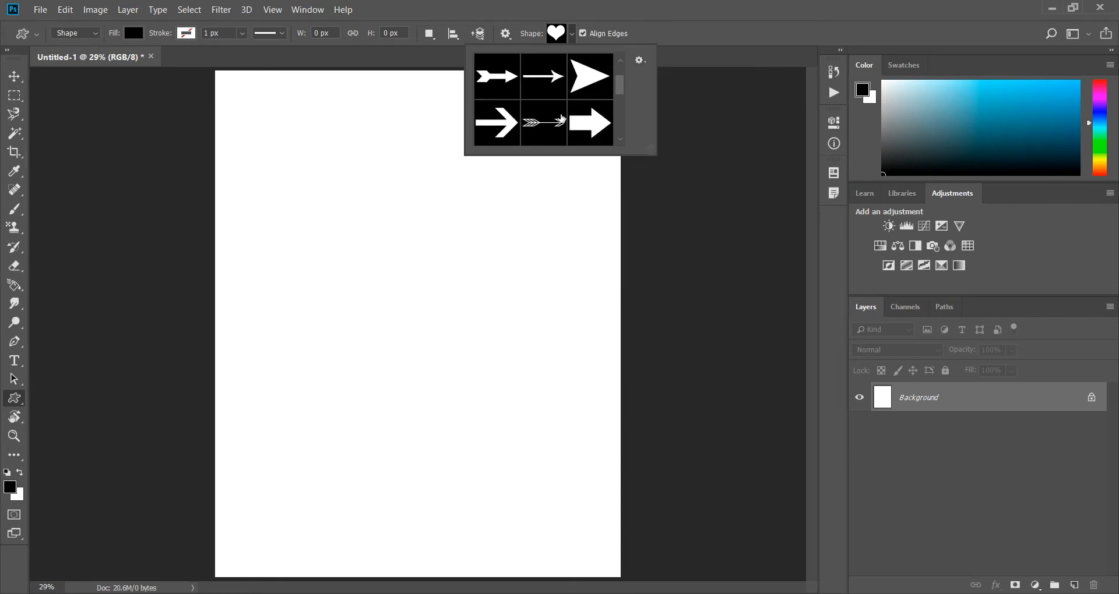
# Replace the custom shapes with the Artistic Textures set and look through its shapes.
pyautogui.click(640, 61)
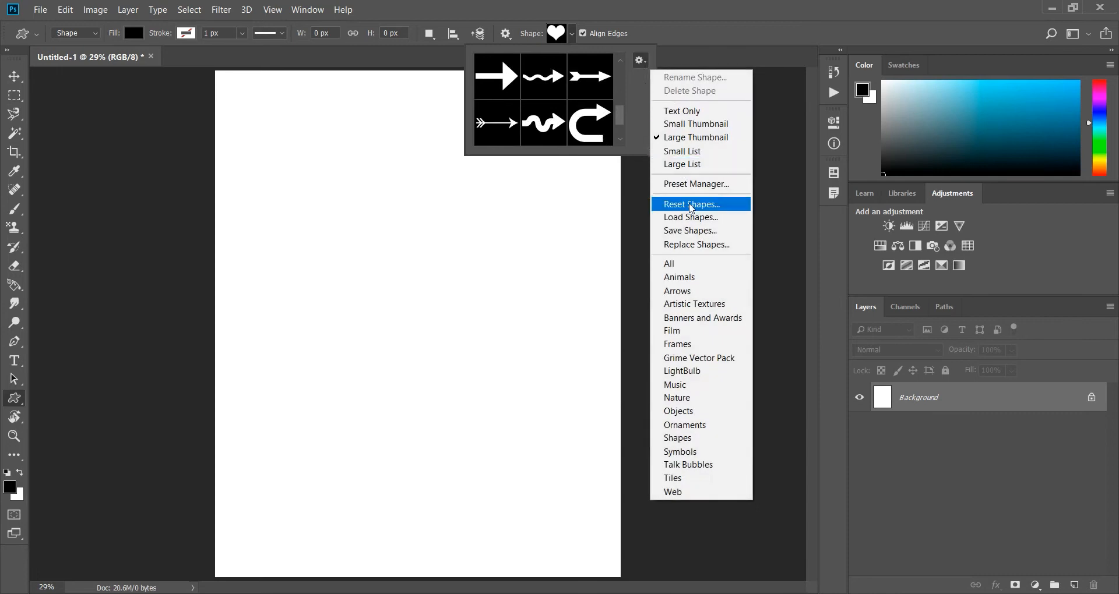
pyautogui.click(696, 304)
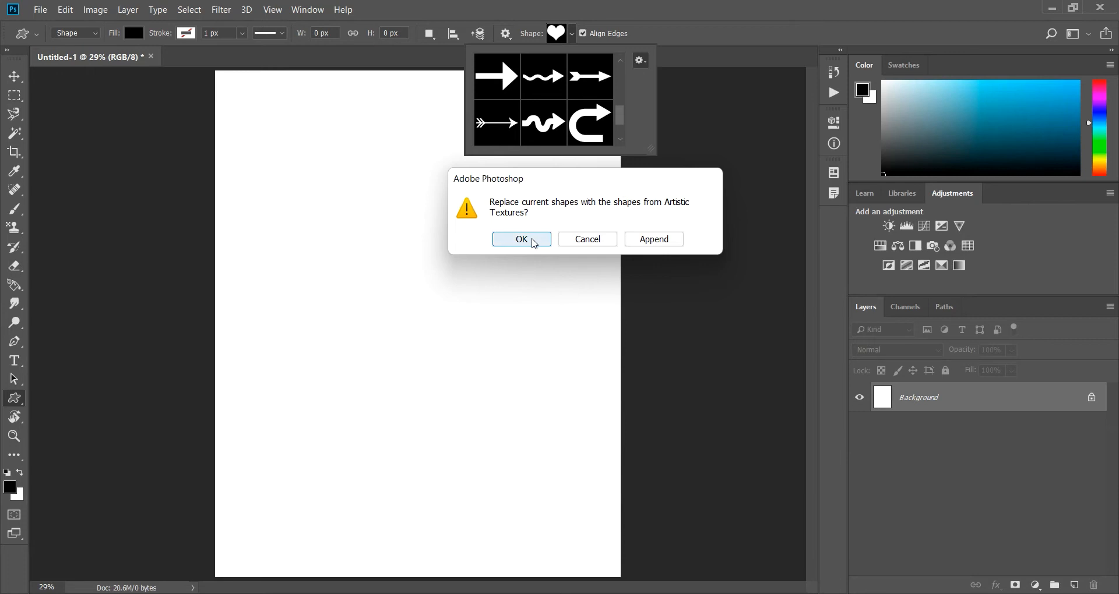
pyautogui.click(532, 242)
pyautogui.moveTo(619, 125)
pyautogui.mouseDown()
pyautogui.moveTo(623, 82)
pyautogui.moveTo(623, 138)
pyautogui.mouseUp()
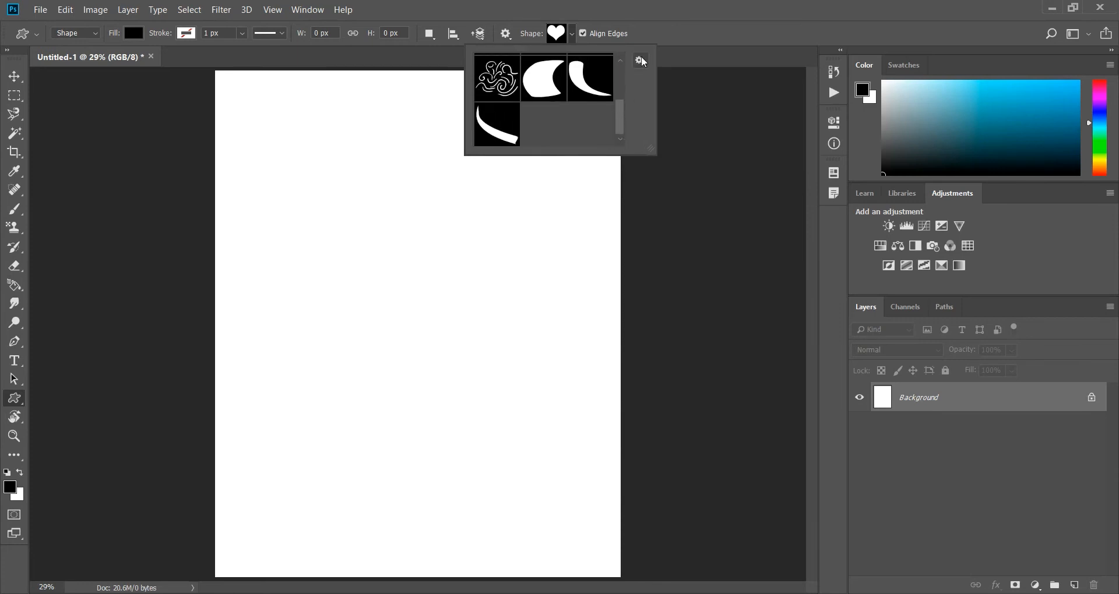
pyautogui.moveTo(621, 121); pyautogui.dragTo(624, 76)
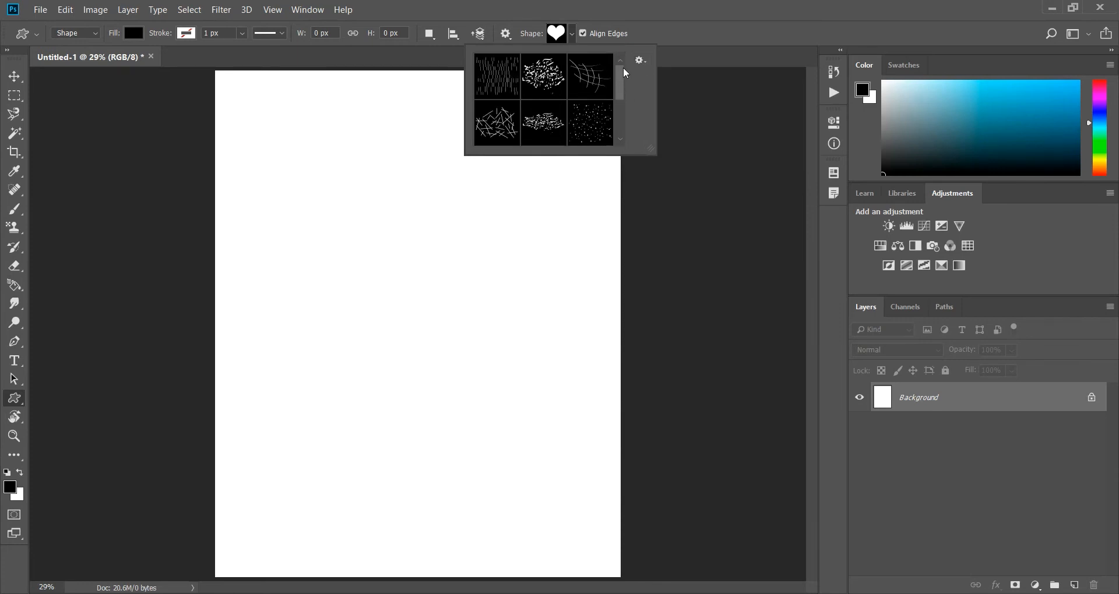
# Replace the custom shapes with the Banners and Awards set and browse its shapes.
pyautogui.click(640, 60)
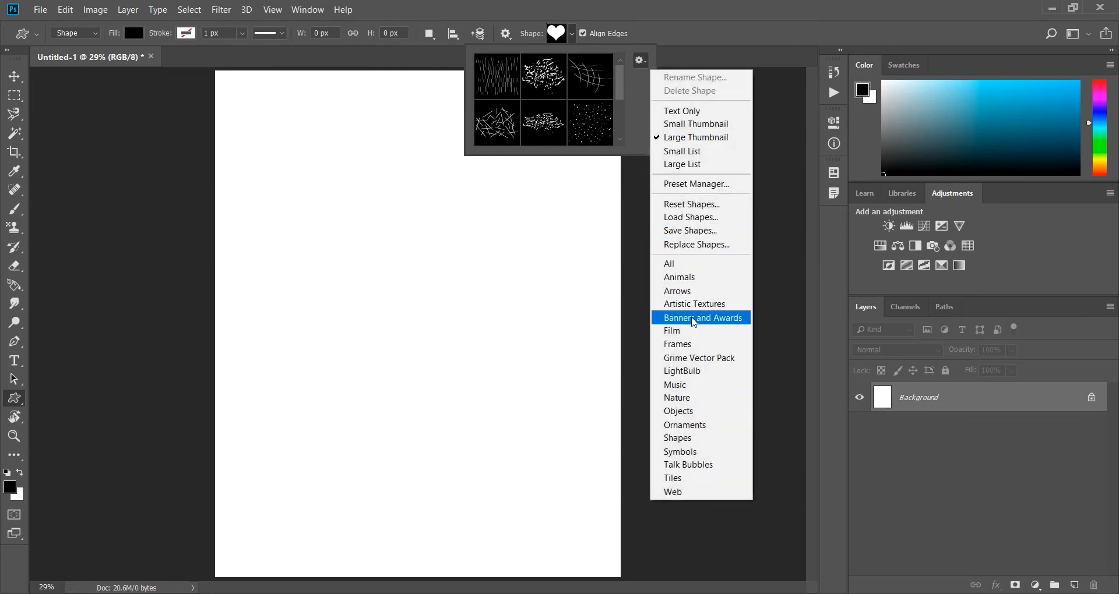
pyautogui.click(693, 319)
pyautogui.click(533, 244)
pyautogui.moveTo(621, 91); pyautogui.dragTo(632, 115)
# Replace the custom shapes with the Music set and choose the sixteenth note shape.
pyautogui.click(641, 61)
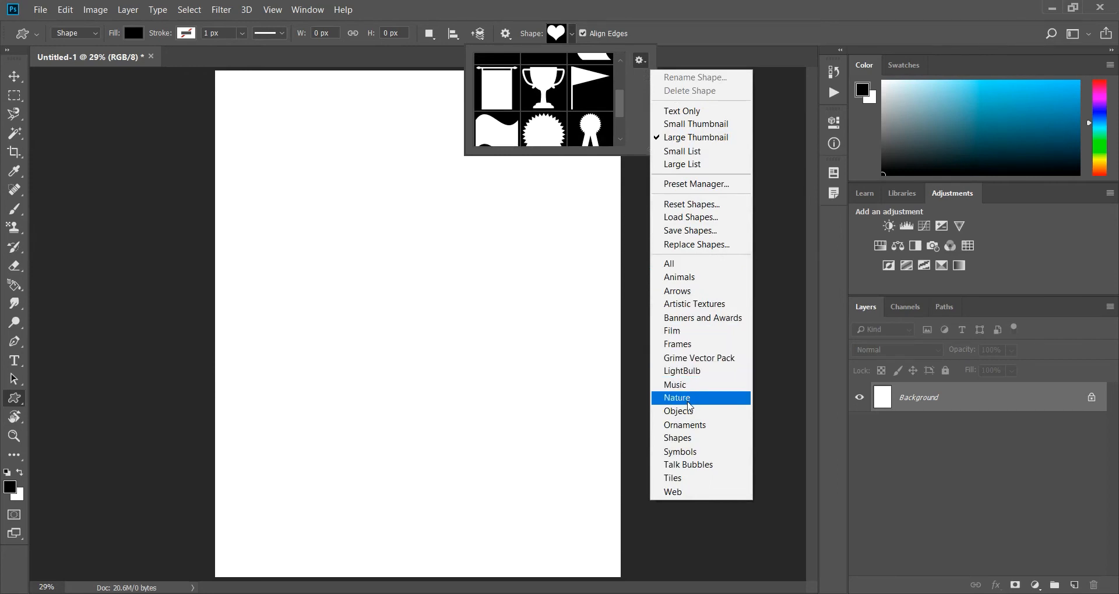
pyautogui.click(687, 386)
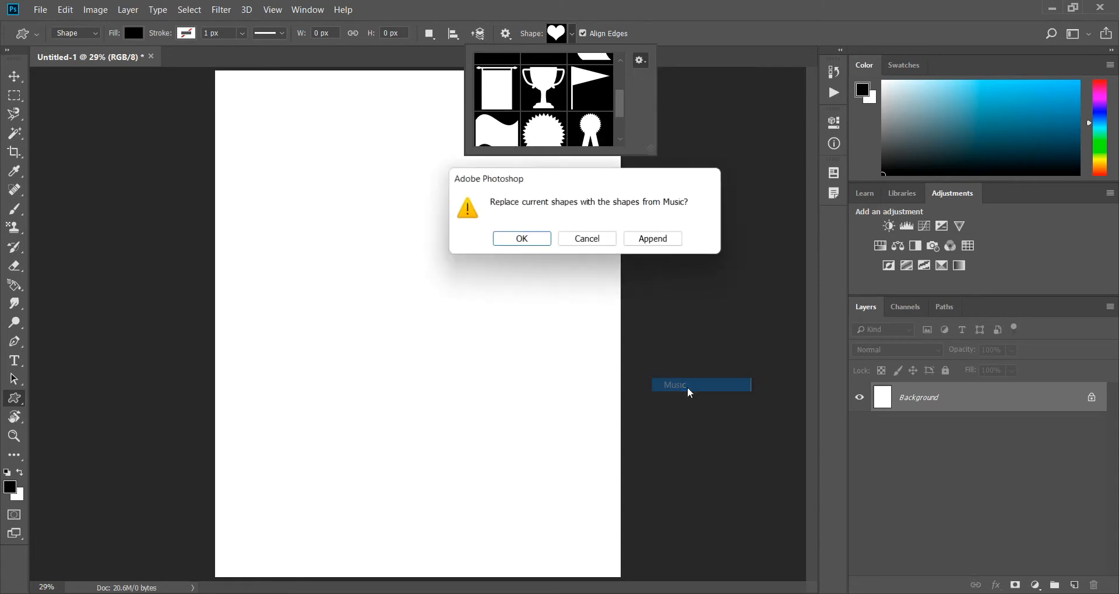
pyautogui.click(522, 239)
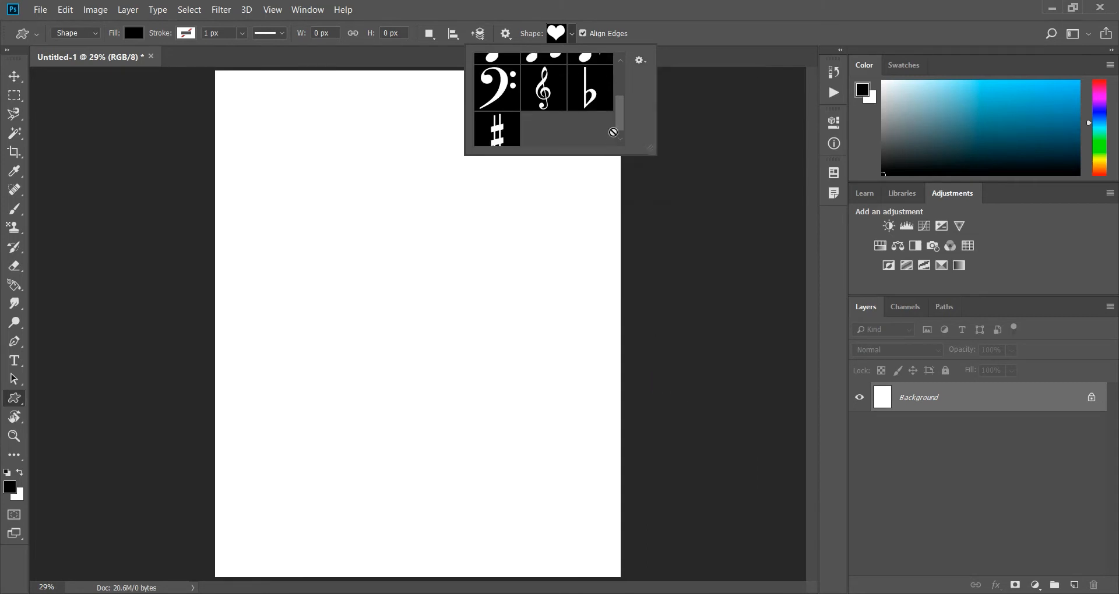
pyautogui.moveTo(619, 117)
pyautogui.mouseDown()
pyautogui.moveTo(623, 81)
pyautogui.moveTo(631, 138)
pyautogui.moveTo(627, 85)
pyautogui.moveTo(627, 105)
pyautogui.mouseUp()
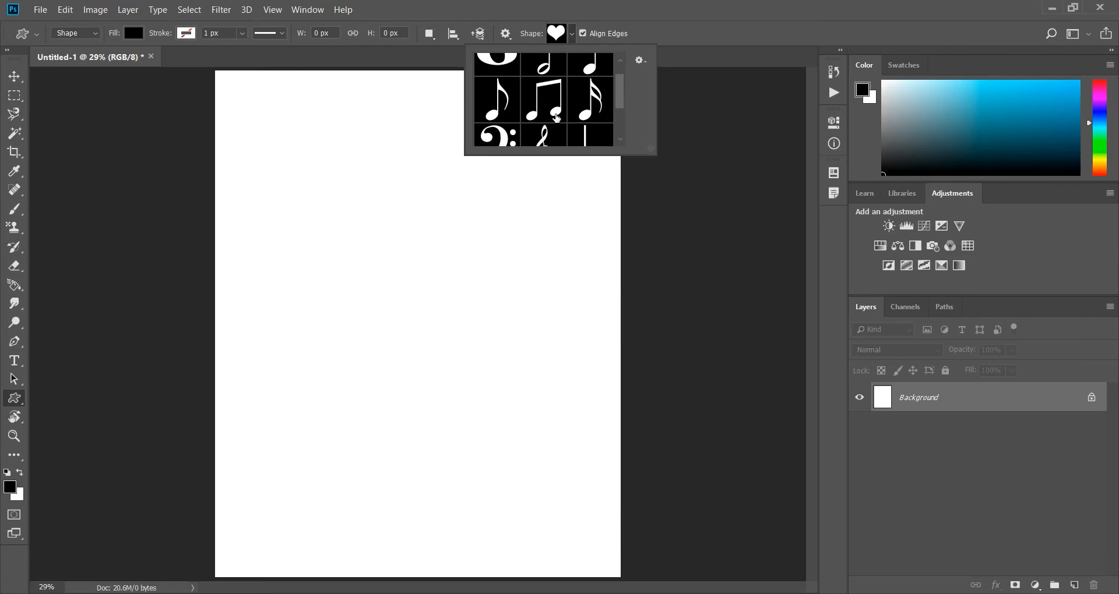
pyautogui.click(590, 105)
pyautogui.click(652, 5)
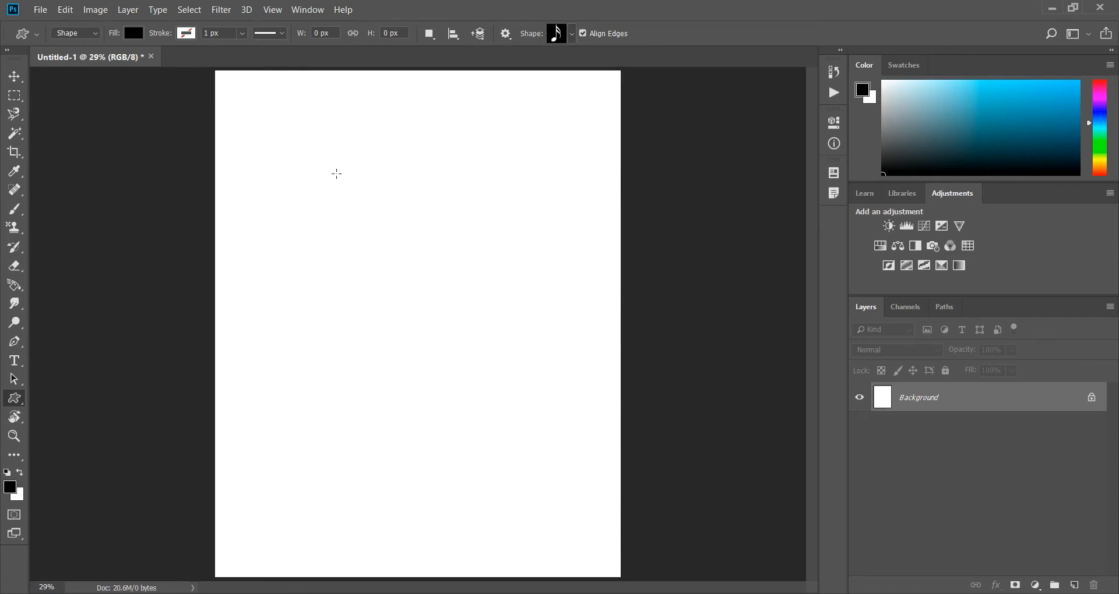
# Draw a black sixteenth note on the upper half of the canvas and move it slightly to the right.
pyautogui.moveTo(336, 174); pyautogui.dragTo(461, 285)
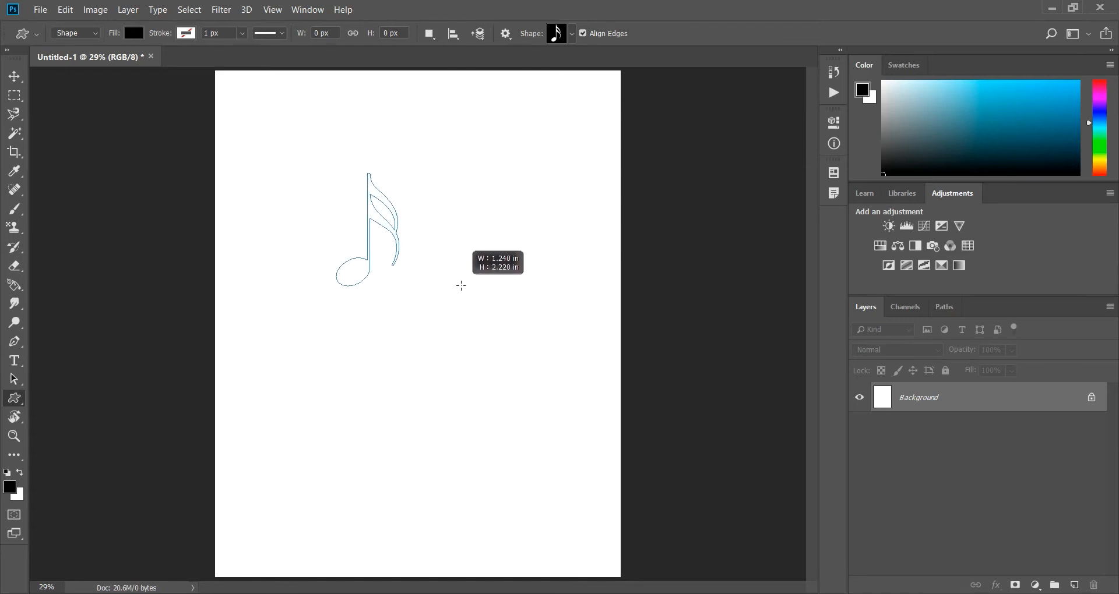
pyautogui.moveTo(460, 285)
pyautogui.mouseDown()
pyautogui.moveTo(473, 305)
pyautogui.moveTo(437, 253)
pyautogui.moveTo(468, 300)
pyautogui.mouseUp()
pyautogui.press('v')
pyautogui.click(315, 241)
pyautogui.click(383, 222)
pyautogui.moveTo(379, 222); pyautogui.dragTo(425, 221)
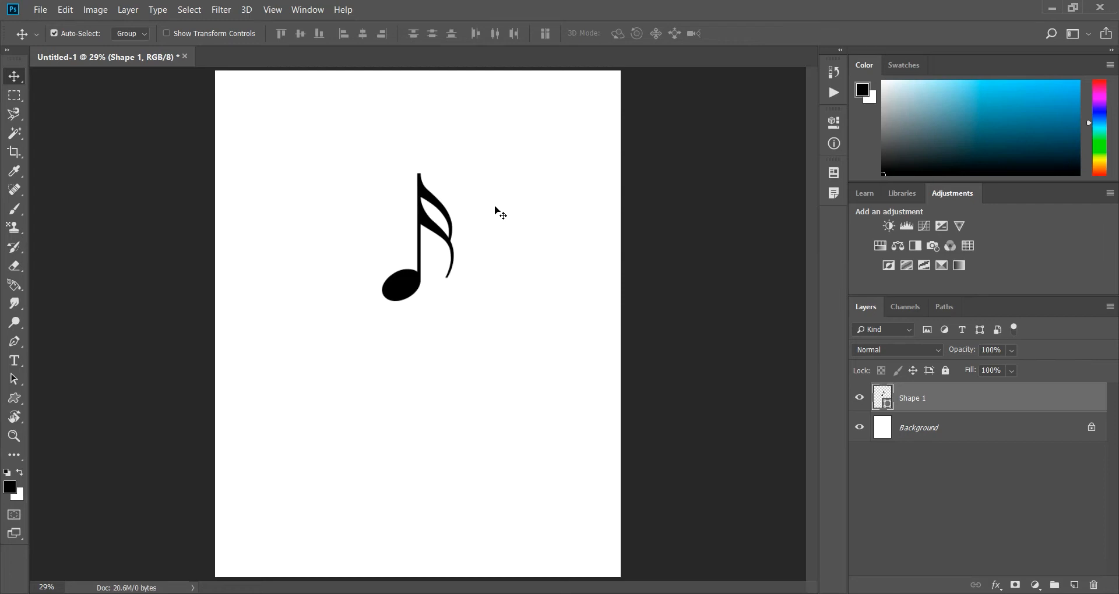
# Select the area around the note with a rectangular marquee and define it as a brush preset named Music.
pyautogui.click(15, 96)
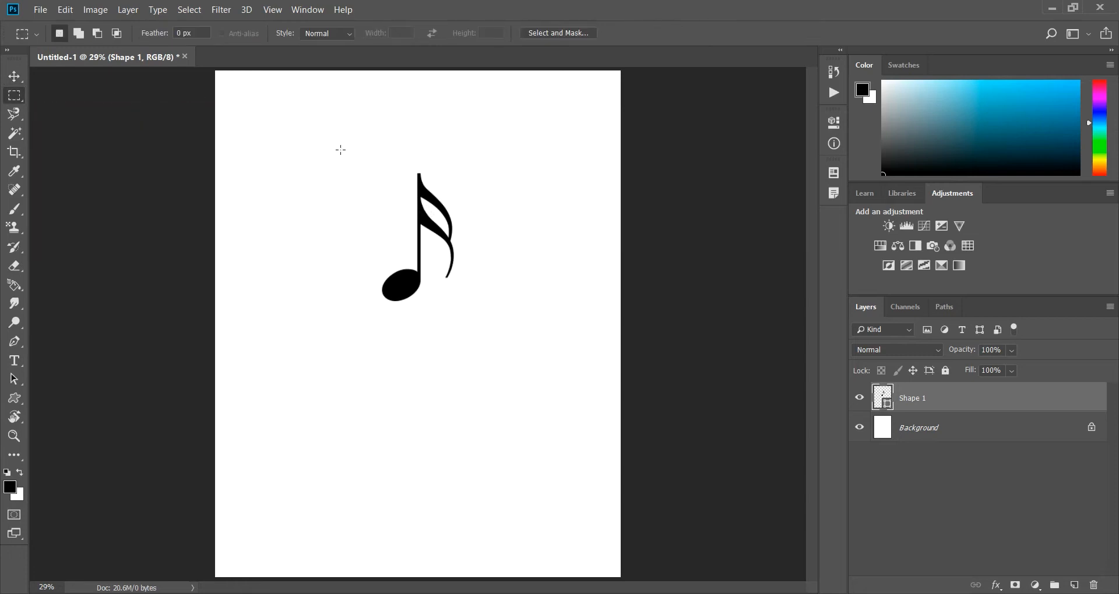
pyautogui.moveTo(347, 164); pyautogui.dragTo(489, 309)
pyautogui.click(90, 12)
pyautogui.moveTo(67, 11)
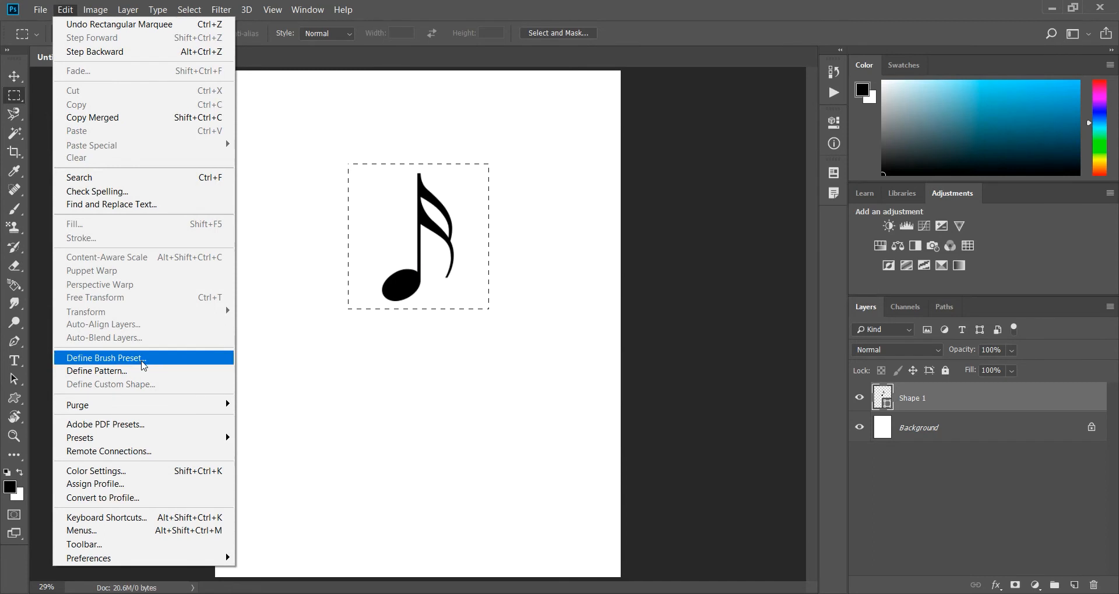
pyautogui.click(141, 361)
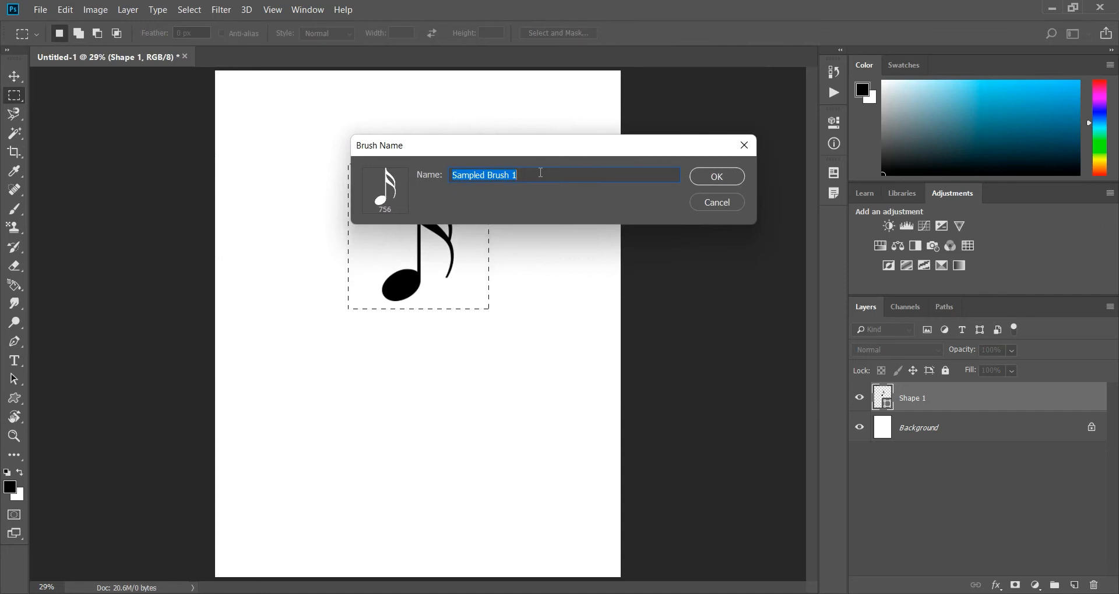
pyautogui.write('Music')
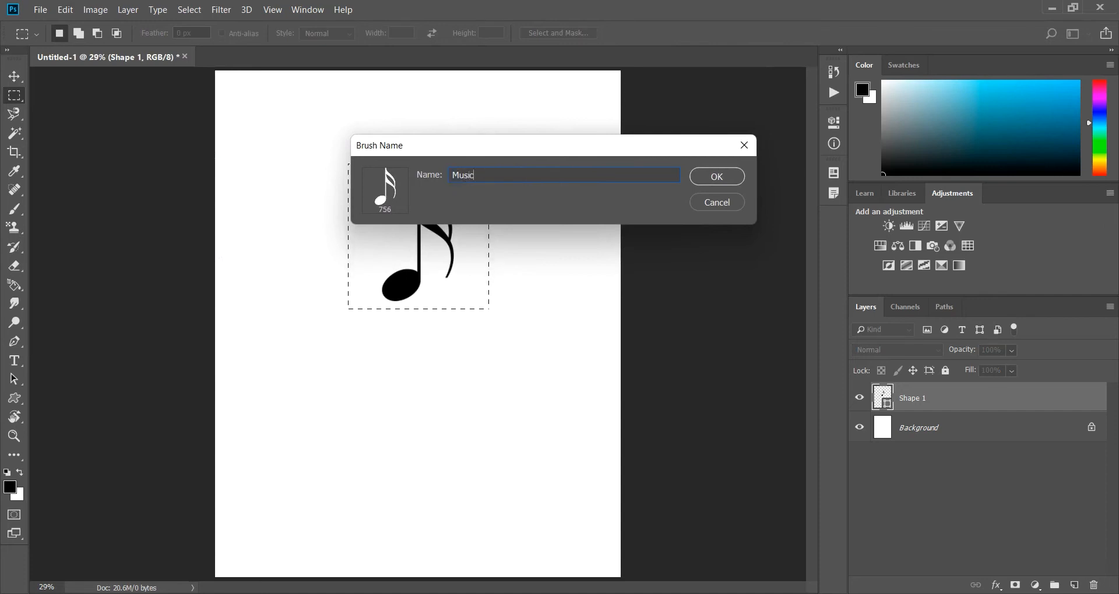
pyautogui.click(715, 177)
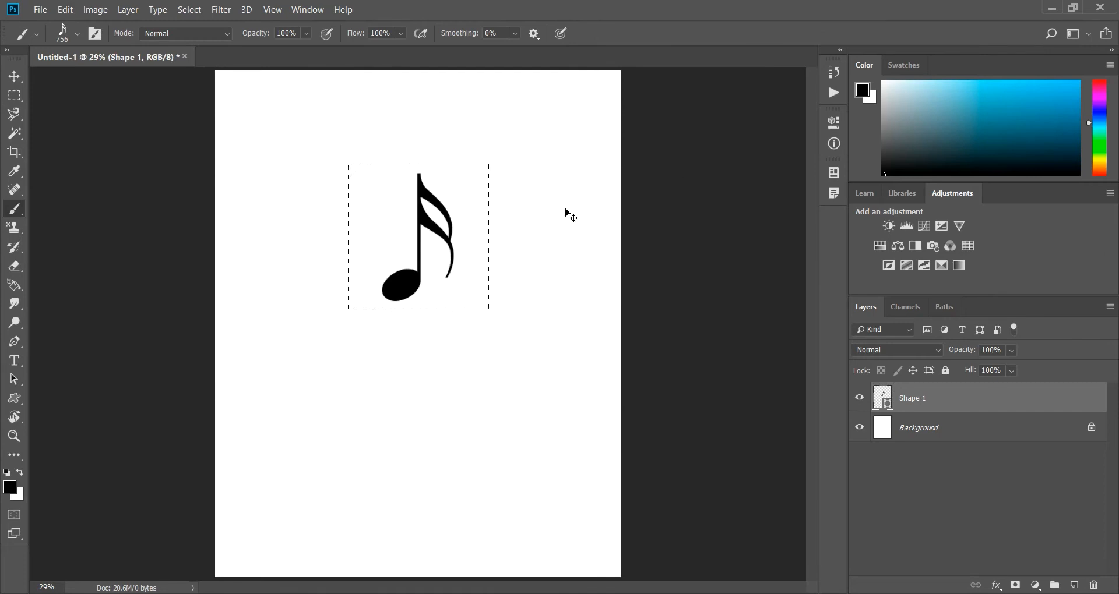
# Delete the original note shape and stamp eight scattered black notes on the Background layer with the Music brush.
pyautogui.press('Delete')
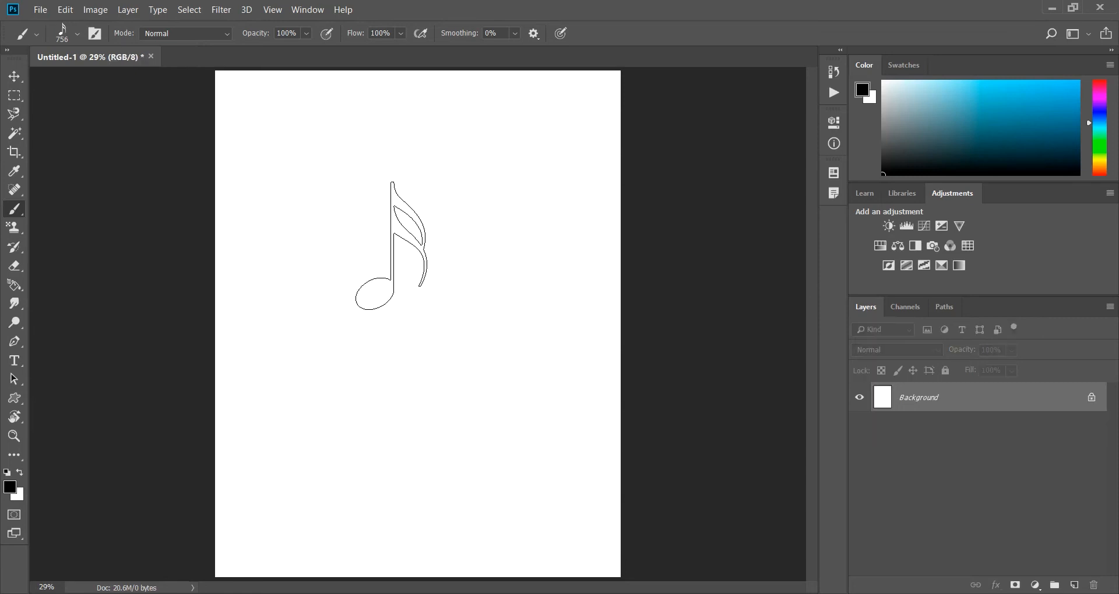
pyautogui.click(383, 232)
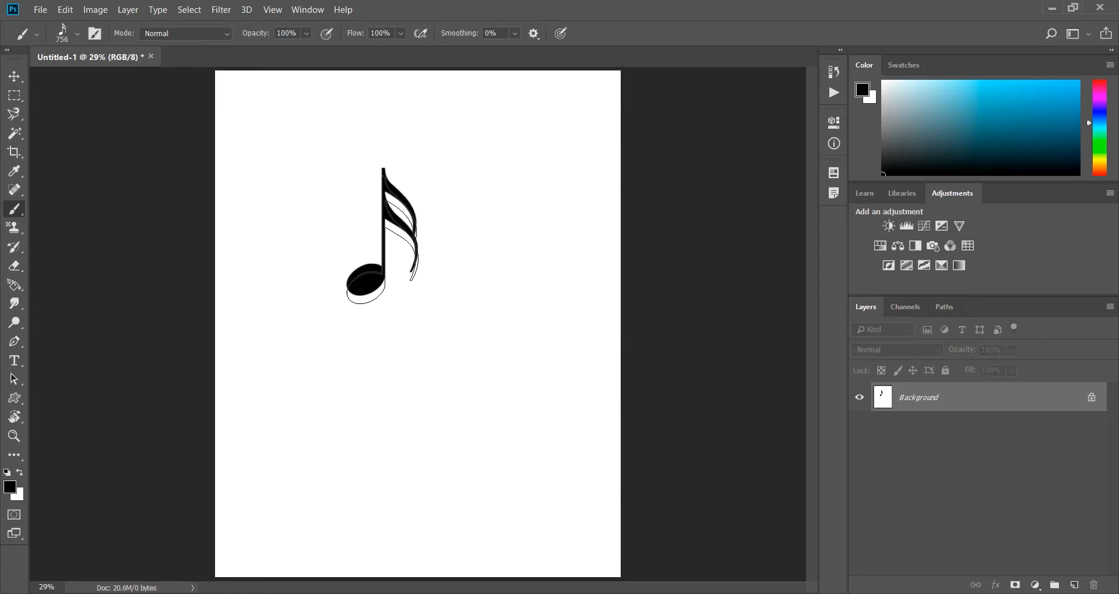
pyautogui.click(424, 336)
pyautogui.click(483, 361)
pyautogui.click(517, 231)
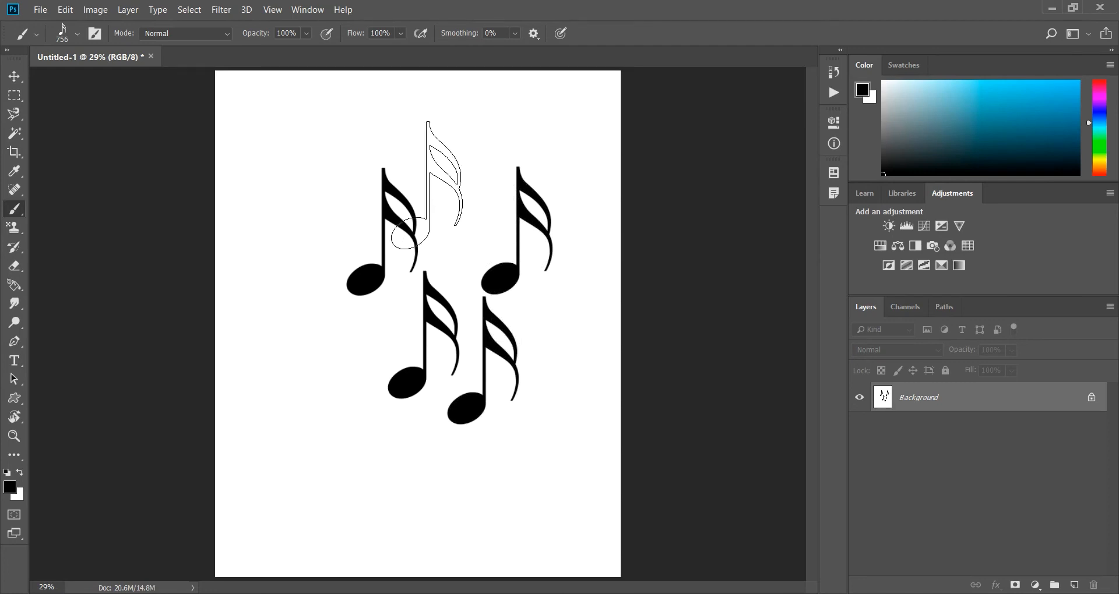
pyautogui.click(339, 145)
pyautogui.click(301, 224)
pyautogui.click(274, 322)
pyautogui.click(372, 395)
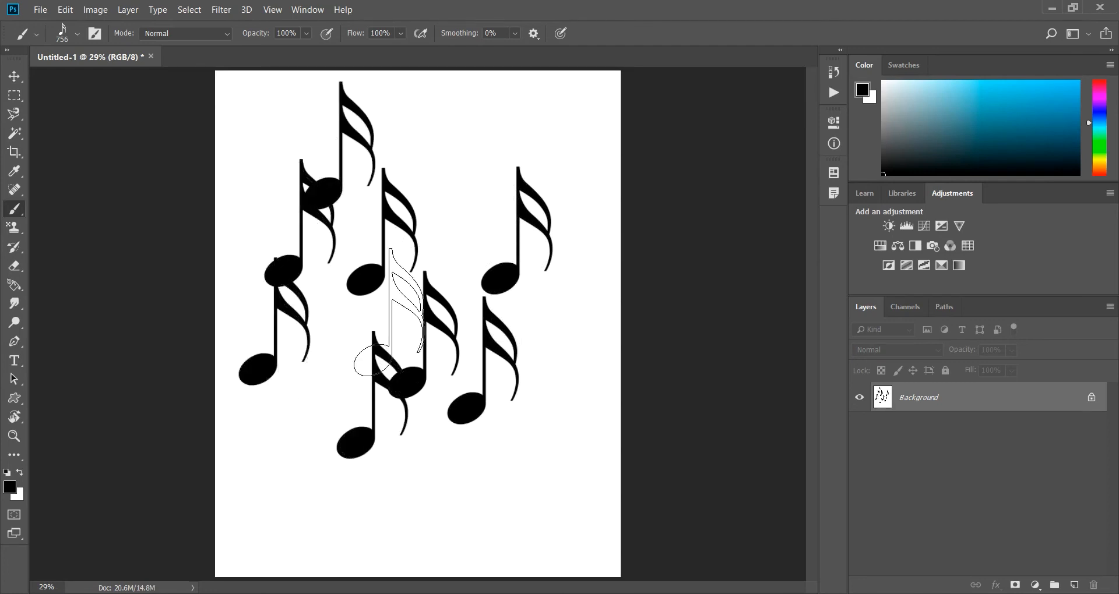
# Stamp six more notes of varied sizes across the upper half of the canvas with the Music brush, the last at 200 px.
pyautogui.click(454, 224)
pyautogui.click(544, 188)
pyautogui.press('[')
pyautogui.press('[')
pyautogui.press('[')
pyautogui.press('[')
pyautogui.press('[')
pyautogui.press('[')
pyautogui.click(430, 124)
pyautogui.click(501, 105)
pyautogui.press(']')
pyautogui.press(']')
pyautogui.press(']')
pyautogui.click(592, 133)
pyautogui.press('[')
pyautogui.press('[')
pyautogui.press('[')
pyautogui.press('[')
pyautogui.click(593, 256)
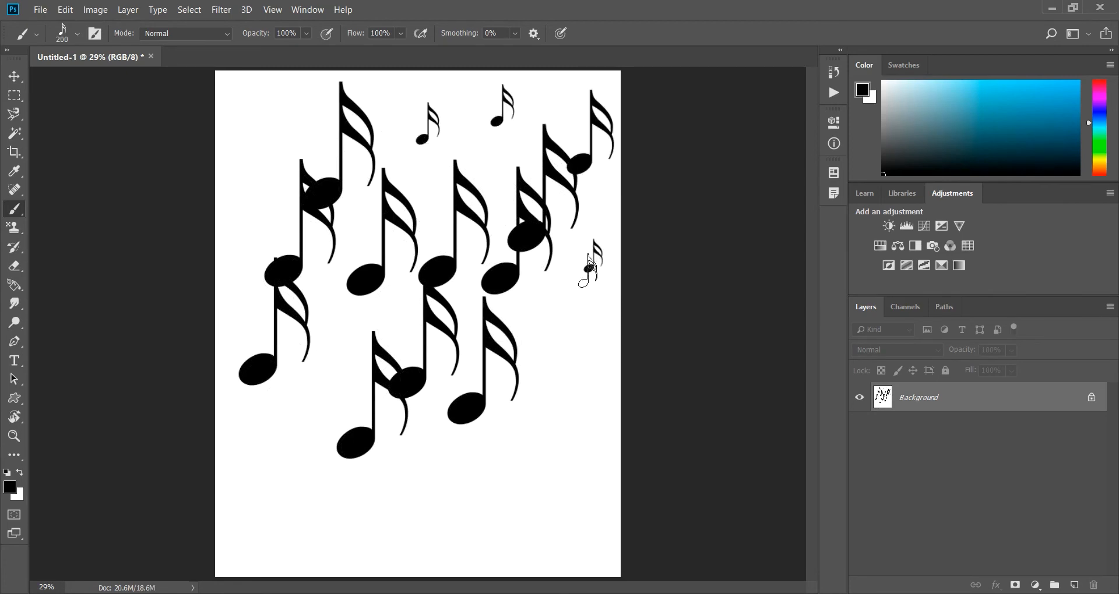
# Stamp five progressively larger notes down the right side and along the bottom of the canvas, ending with a 1200 px note in the lower-left corner.
pyautogui.press(']')
pyautogui.press(']')
pyautogui.click(568, 311)
pyautogui.press(']')
pyautogui.press(']')
pyautogui.click(561, 392)
pyautogui.press(']')
pyautogui.click(464, 481)
pyautogui.press(']')
pyautogui.click(331, 513)
pyautogui.press(']')
pyautogui.press(']')
pyautogui.press(']')
pyautogui.press(']')
pyautogui.press(']')
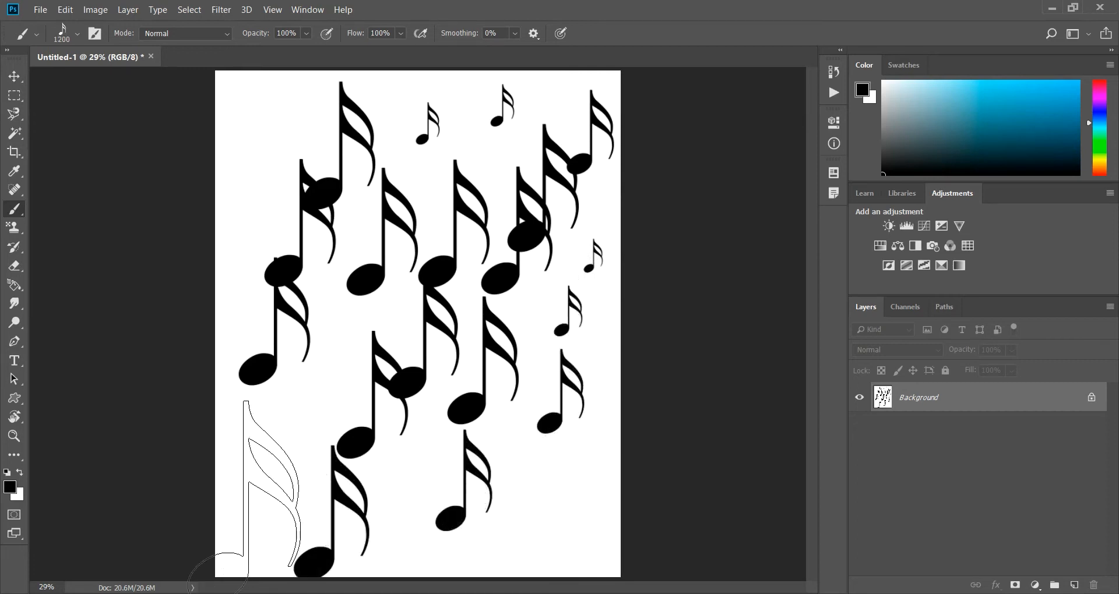
pyautogui.click(242, 502)
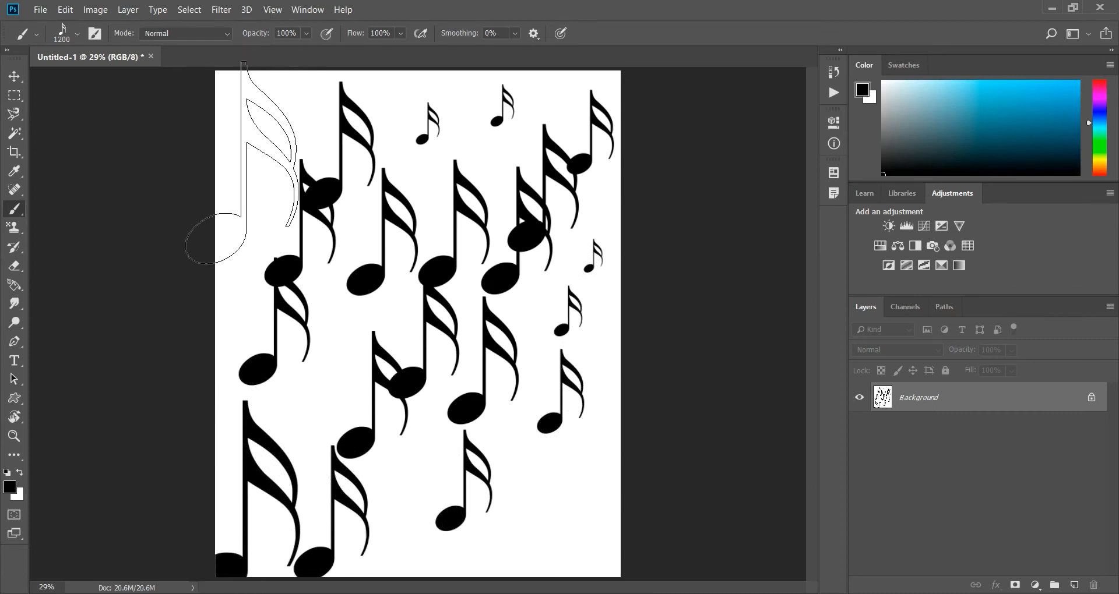
# Fill the canvas with white, reduce the brush size to 300 px and stamp three notes along the upper edge.
pyautogui.hotkey('ctrl', 'BackSpace')
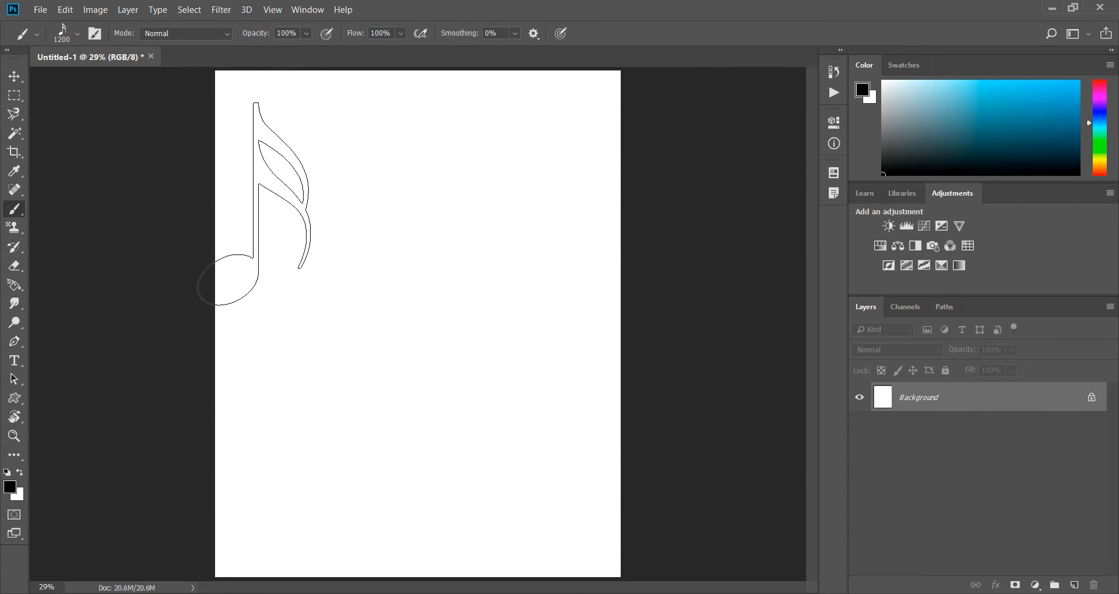
pyautogui.press('[')
pyautogui.press('[')
pyautogui.press('[')
pyautogui.press('[')
pyautogui.press('[')
pyautogui.press('[')
pyautogui.press('[')
pyautogui.press('[')
pyautogui.press('[')
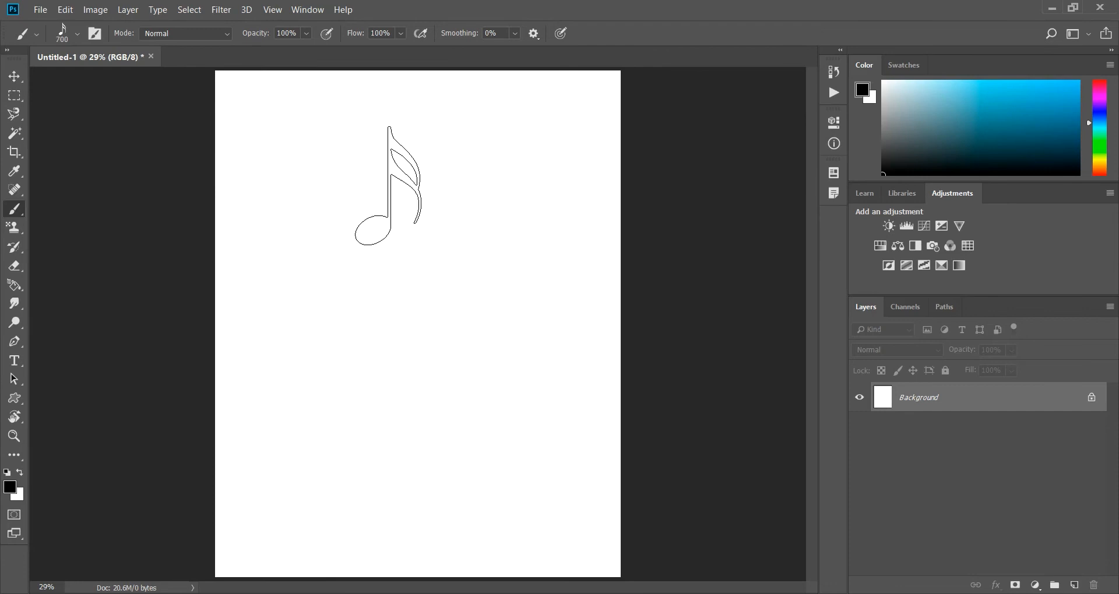
pyautogui.click(256, 121)
pyautogui.click(333, 128)
pyautogui.click(460, 131)
# Paint one long winding stroke down the canvas with the note brush, and fill the canvas with white.
pyautogui.click(262, 207)
pyautogui.moveTo(262, 206)
pyautogui.mouseDown()
pyautogui.moveTo(348, 221)
pyautogui.moveTo(488, 192)
pyautogui.moveTo(548, 218)
pyautogui.moveTo(519, 290)
pyautogui.moveTo(297, 297)
pyautogui.moveTo(256, 344)
pyautogui.moveTo(290, 398)
pyautogui.moveTo(455, 392)
pyautogui.moveTo(511, 434)
pyautogui.moveTo(380, 490)
pyautogui.mouseUp()
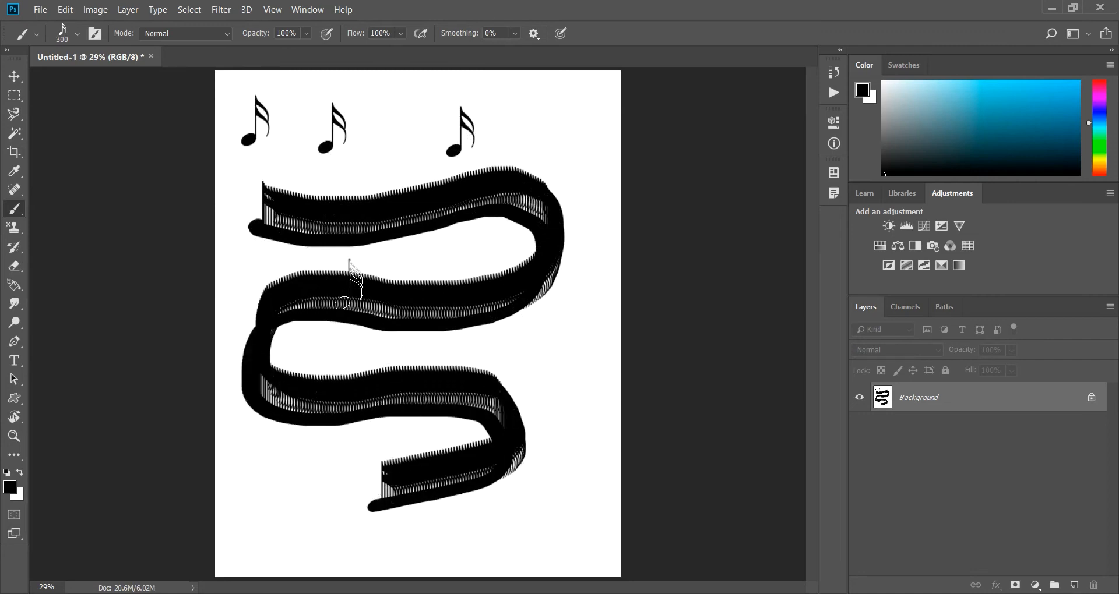
pyautogui.hotkey('ctrl', 'BackSpace')
# Stamp three equal 300 px notes in a level row near the top of the blank canvas.
pyautogui.click(280, 131)
pyautogui.click(365, 131)
pyautogui.click(469, 131)
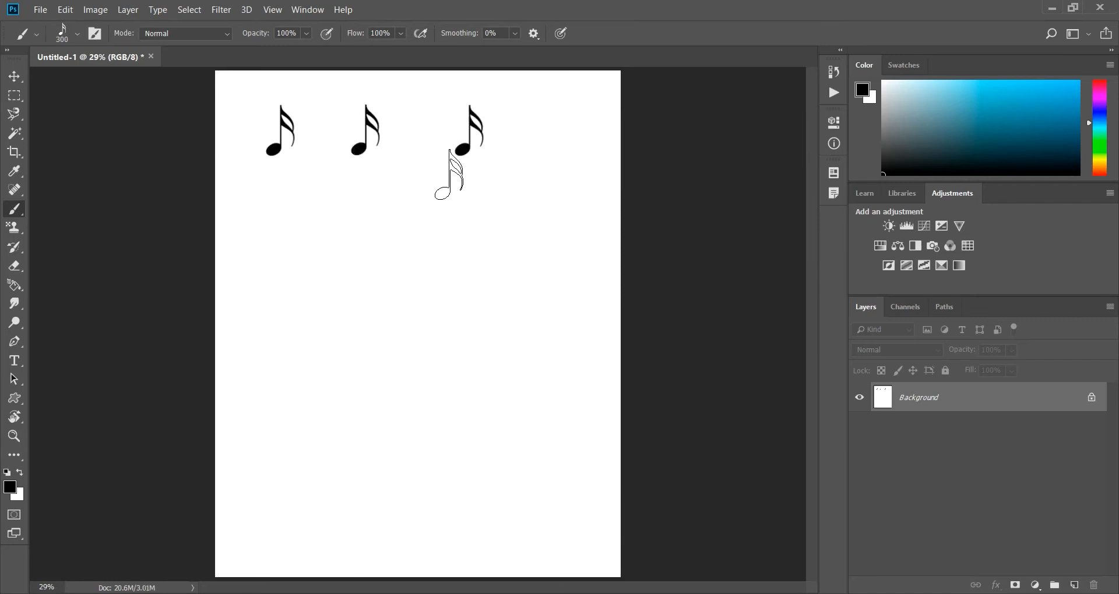
# Stamp a row of seven notes across the middle of the canvas, enlarging the brush for each from tiny up to 1400 px.
pyautogui.press('[')
pyautogui.press('[')
pyautogui.press('[')
pyautogui.press('[')
pyautogui.press('[')
pyautogui.press('[')
pyautogui.press(']')
pyautogui.press(']')
pyautogui.click(262, 205)
pyautogui.press(']')
pyautogui.press(']')
pyautogui.press(']')
pyautogui.click(297, 212)
pyautogui.press(']')
pyautogui.press(']')
pyautogui.press(']')
pyautogui.press(']')
pyautogui.click(339, 229)
pyautogui.press(']')
pyautogui.press(']')
pyautogui.press(']')
pyautogui.click(388, 251)
pyautogui.press(']')
pyautogui.press(']')
pyautogui.press(']')
pyautogui.click(447, 273)
pyautogui.press(']')
# Stamp two oversized notes along the lower edge of the canvas, at 1700 px and 2100 px.
pyautogui.press(']')
pyautogui.press(']')
pyautogui.click(550, 319)
pyautogui.press(']')
pyautogui.press(']')
pyautogui.press(']')
pyautogui.press(']')
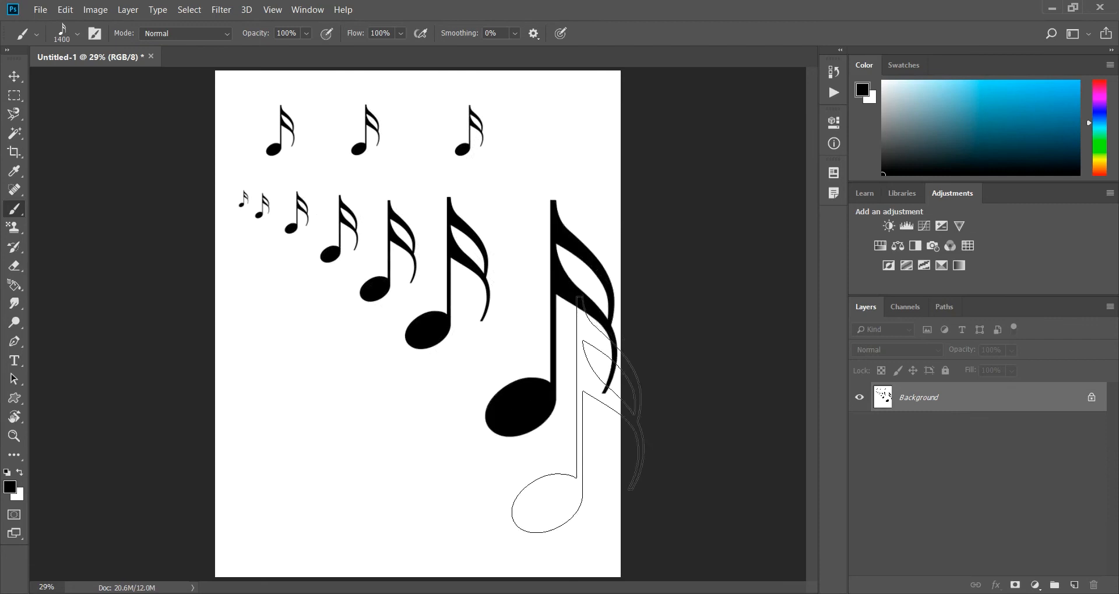
pyautogui.click(440, 491)
pyautogui.press(']')
pyautogui.press(']')
pyautogui.press(']')
pyautogui.press(']')
pyautogui.press(']')
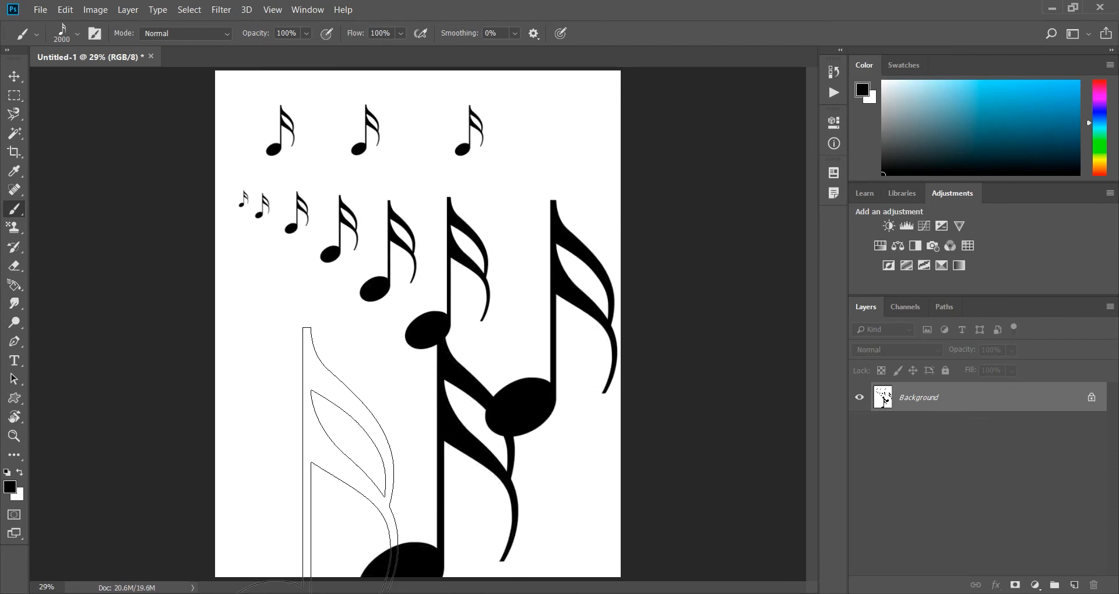
pyautogui.click(284, 535)
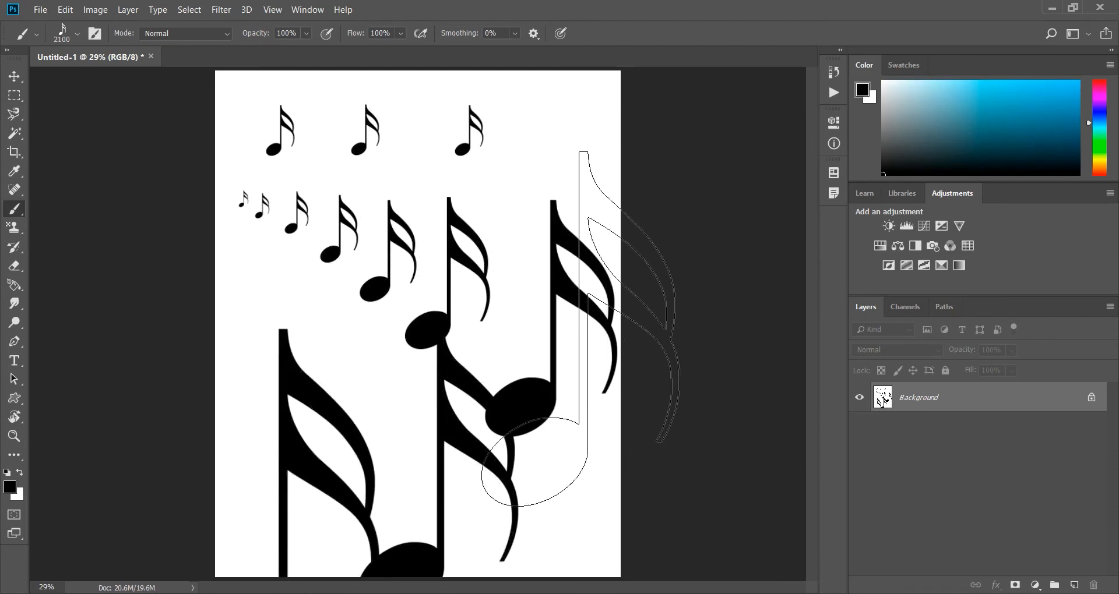
# Reduce the brush size to 500 px and fill the canvas with white.
pyautogui.press('[')
pyautogui.press('[')
pyautogui.press('[')
pyautogui.press('[')
pyautogui.press('[')
pyautogui.press('[')
pyautogui.press('[')
pyautogui.press('[')
pyautogui.press('[')
pyautogui.press('[')
pyautogui.press('[')
pyautogui.press('[')
pyautogui.press('[')
pyautogui.press('[')
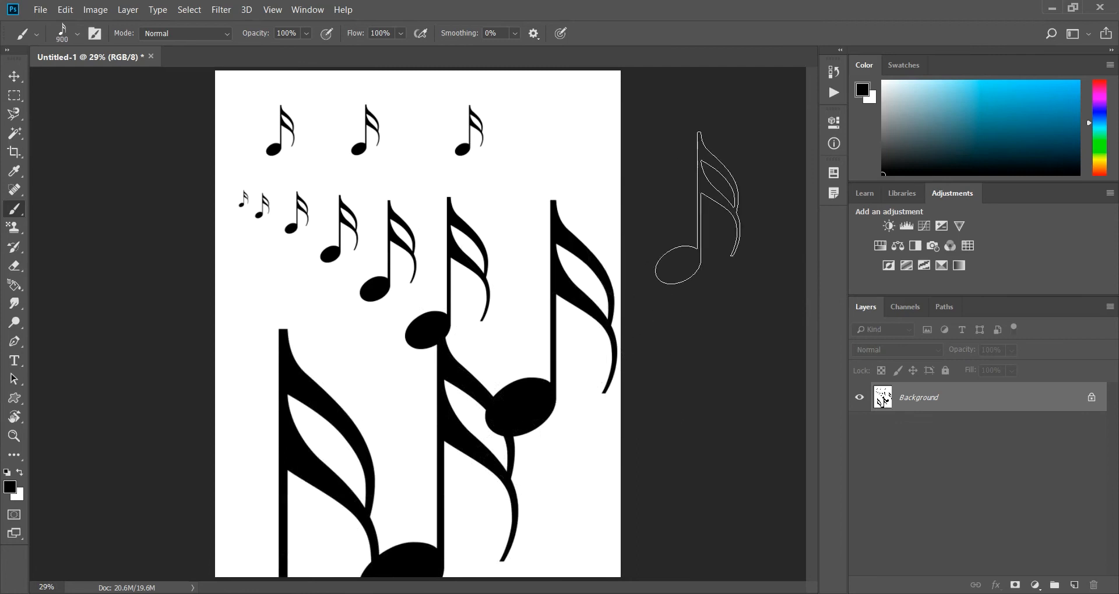
pyautogui.press('[')
pyautogui.press('[')
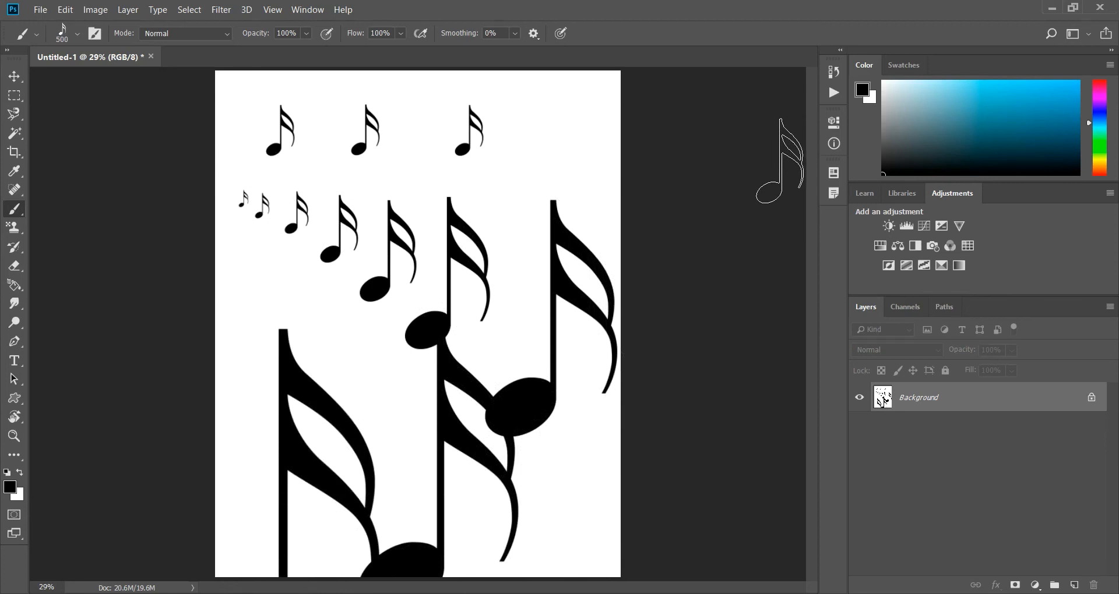
pyautogui.hotkey('ctrl', 'BackSpace')
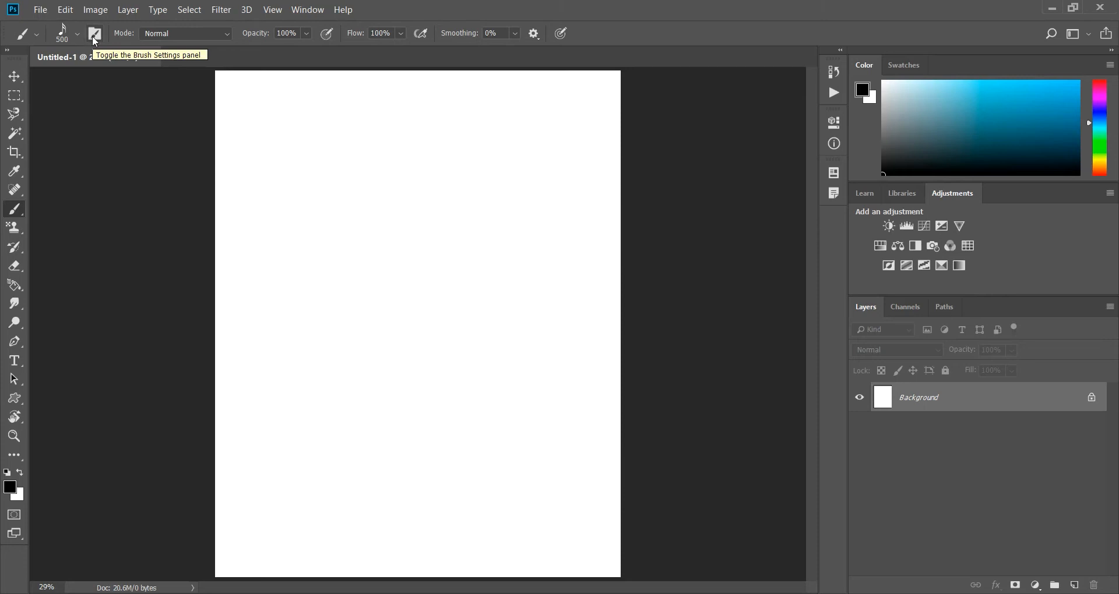
# Open the brush settings and locate the Music preset at the end of the Brushes list.
pyautogui.click(307, 9)
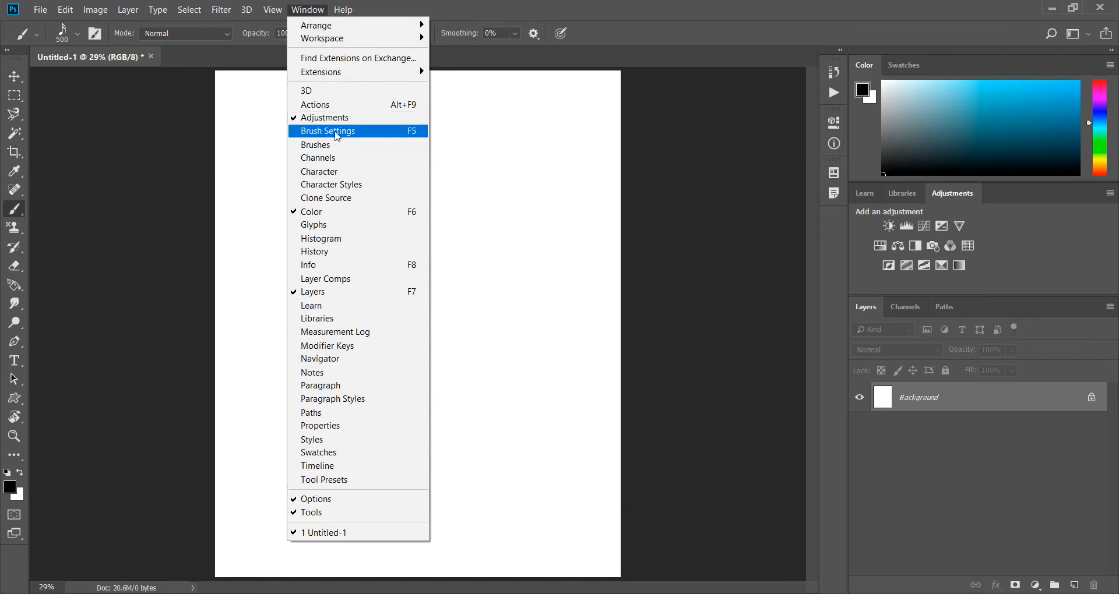
pyautogui.click(337, 132)
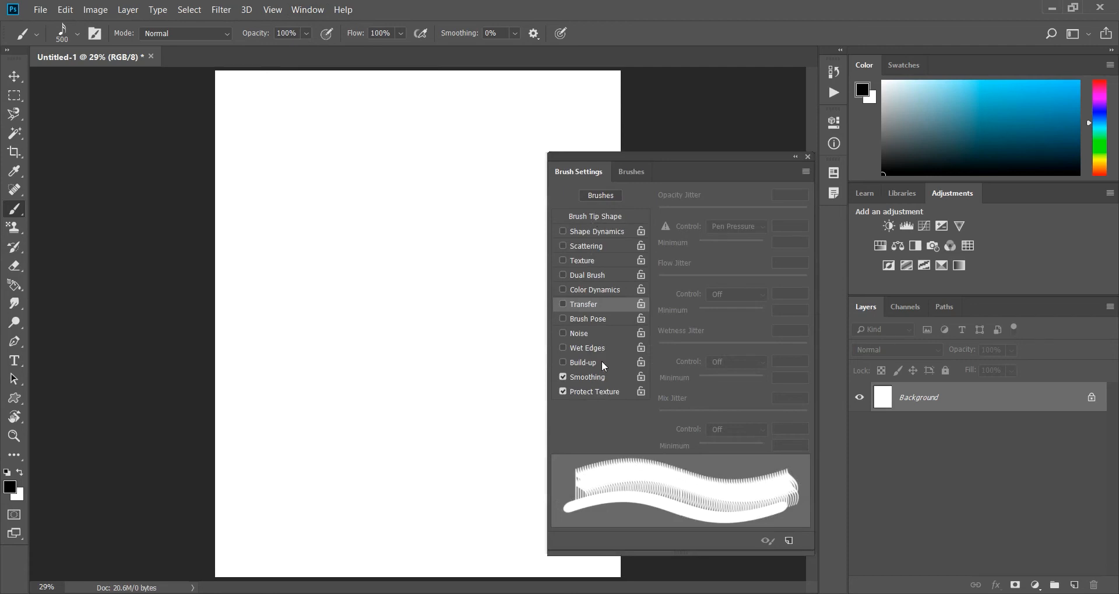
pyautogui.click(630, 170)
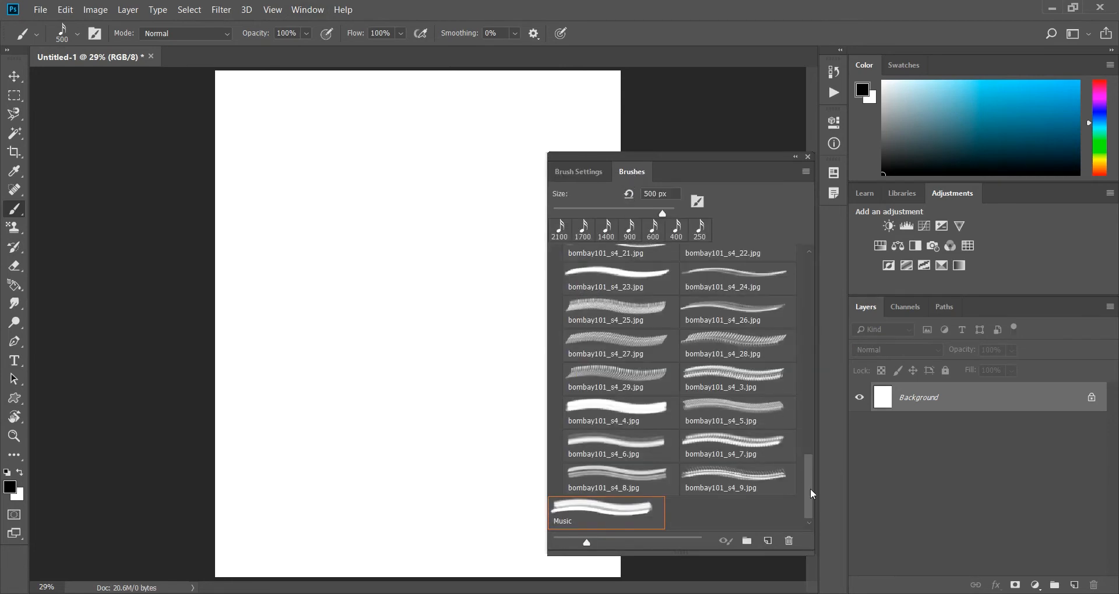
pyautogui.moveTo(811, 493)
pyautogui.mouseDown()
pyautogui.moveTo(821, 256)
pyautogui.moveTo(799, 369)
pyautogui.moveTo(792, 539)
pyautogui.mouseUp()
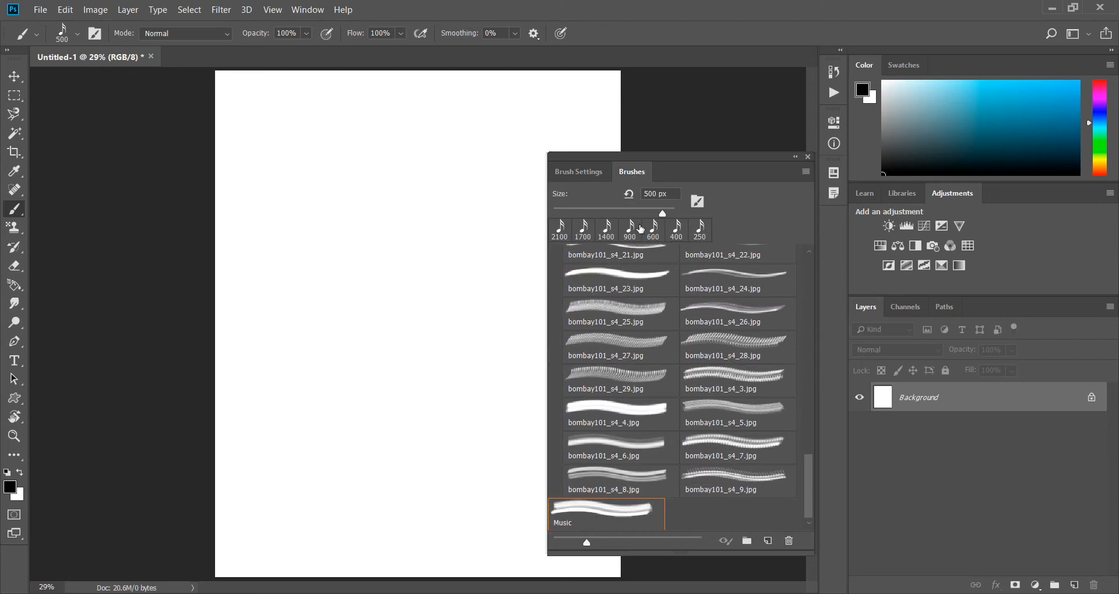
# Set the Music brush's tip size to 455 px in the Brush Tip Shape options and stamp two notes near the top of the canvas.
pyautogui.moveTo(660, 211)
pyautogui.mouseDown()
pyautogui.moveTo(632, 213)
pyautogui.moveTo(643, 213)
pyautogui.mouseUp()
pyautogui.click(573, 174)
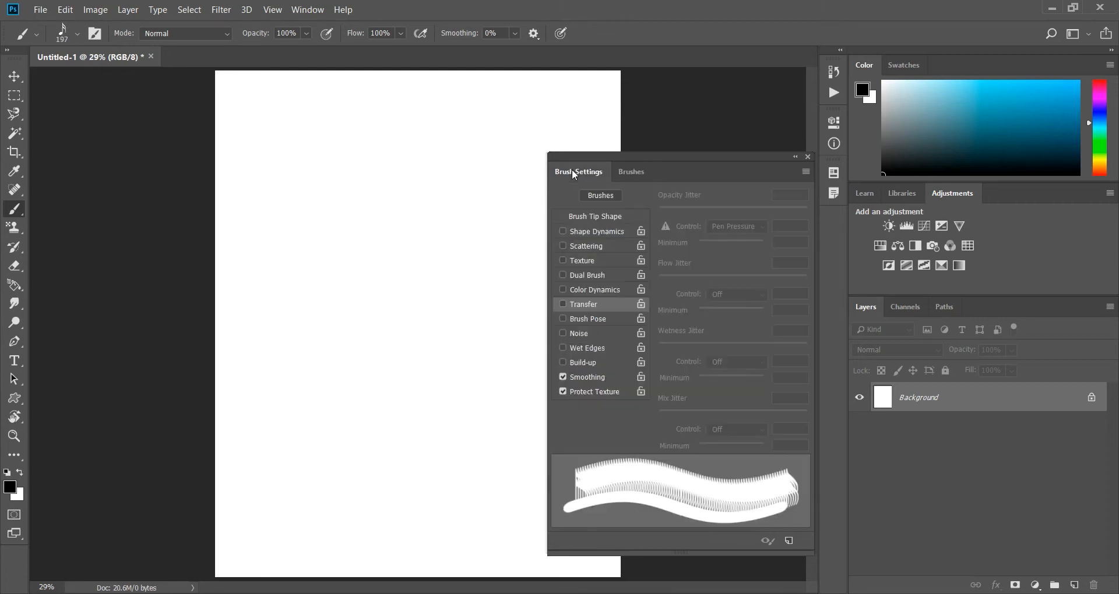
pyautogui.click(605, 216)
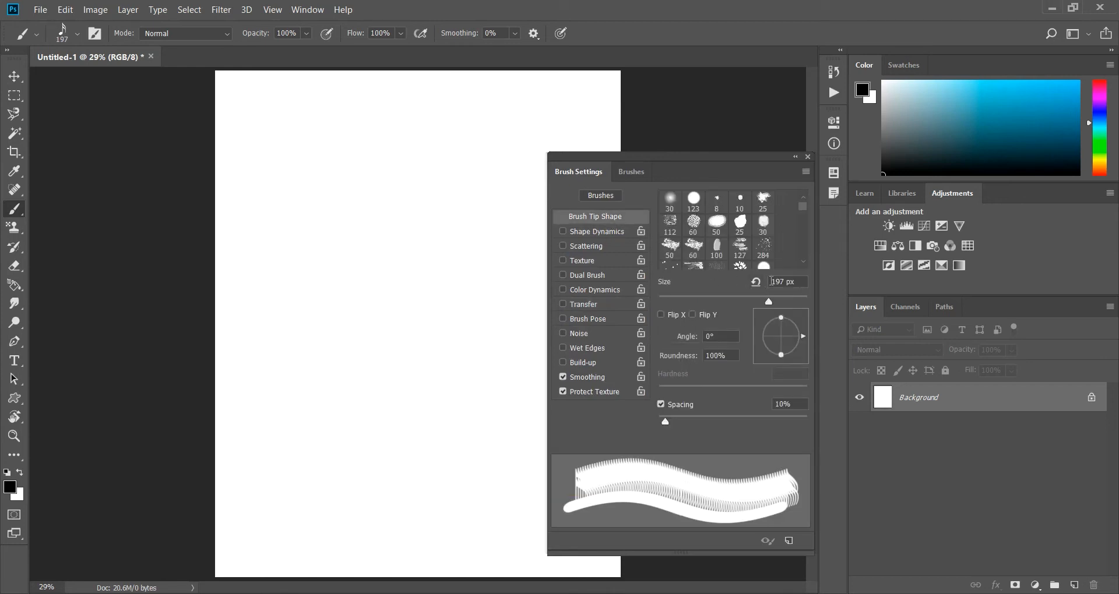
pyautogui.moveTo(769, 302); pyautogui.dragTo(789, 301)
pyautogui.click(314, 180)
pyautogui.click(384, 180)
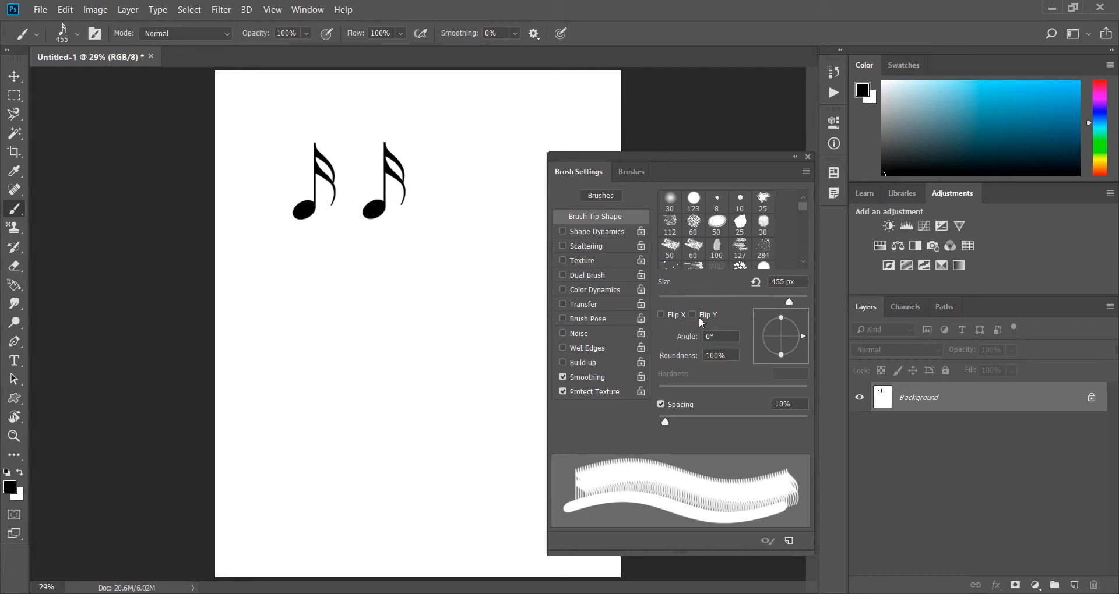
# Turn on Flip X for the brush tip and stamp three horizontally mirrored notes.
pyautogui.click(662, 314)
pyautogui.click(313, 286)
pyautogui.click(422, 287)
pyautogui.click(485, 169)
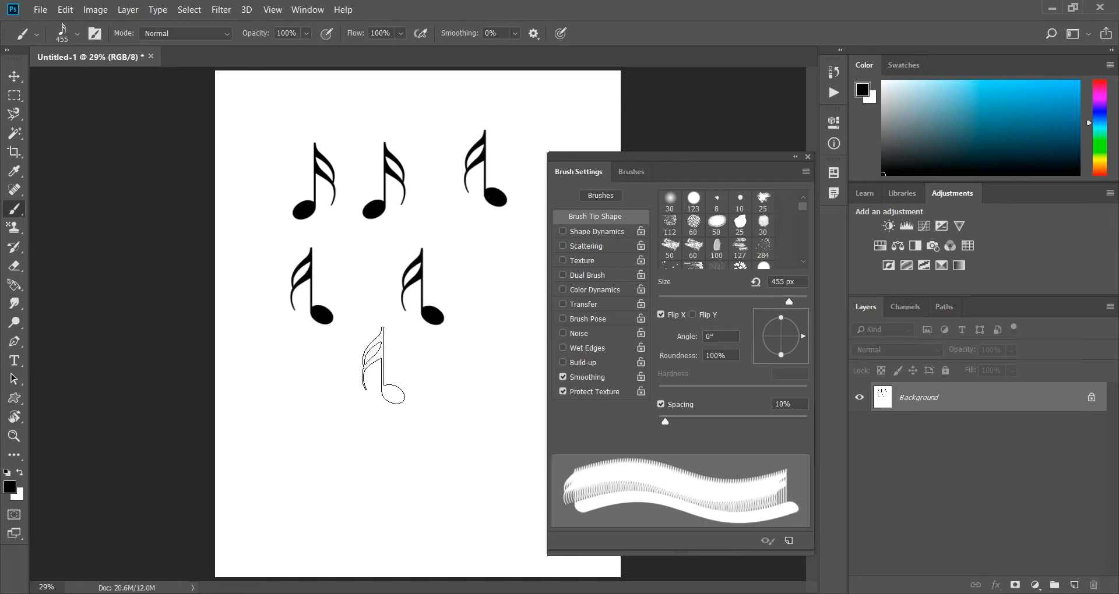
# Turn on Flip Y as well and stamp three upside-down notes on the lower half of the canvas.
pyautogui.click(693, 315)
pyautogui.click(387, 401)
pyautogui.click(293, 423)
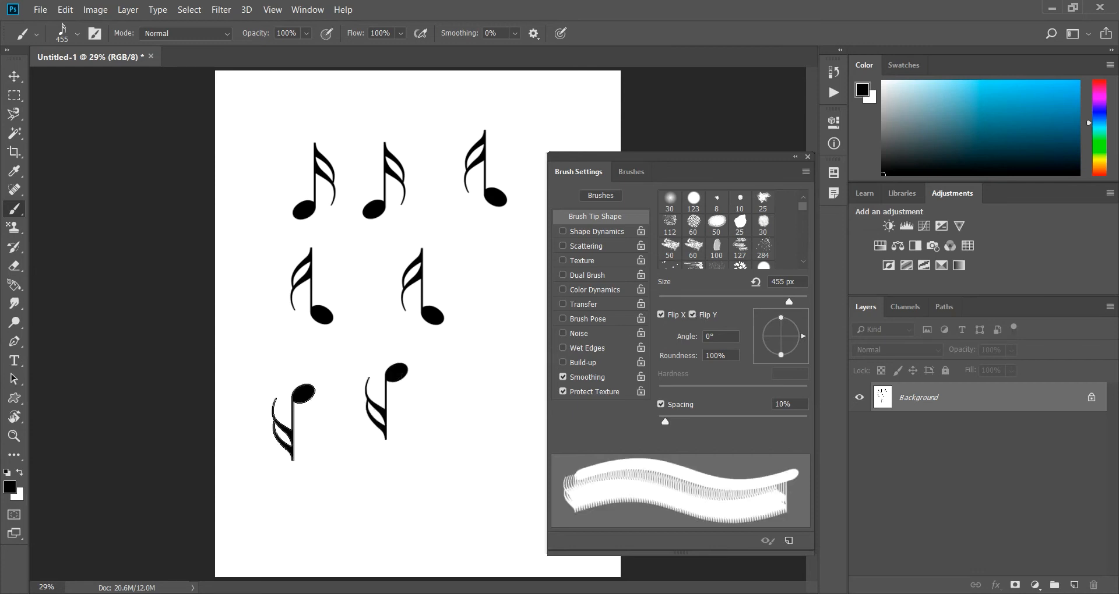
pyautogui.click(451, 397)
# Turn off Flip X and Flip Y and stamp two normally oriented notes among the others.
pyautogui.click(660, 315)
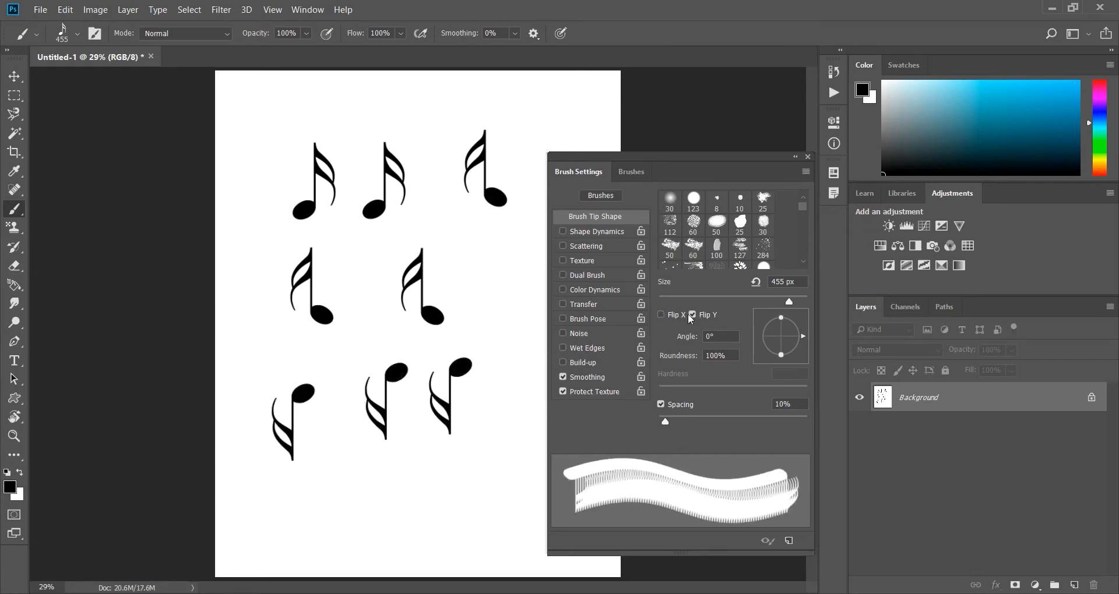
pyautogui.click(692, 314)
pyautogui.click(497, 268)
pyautogui.click(346, 234)
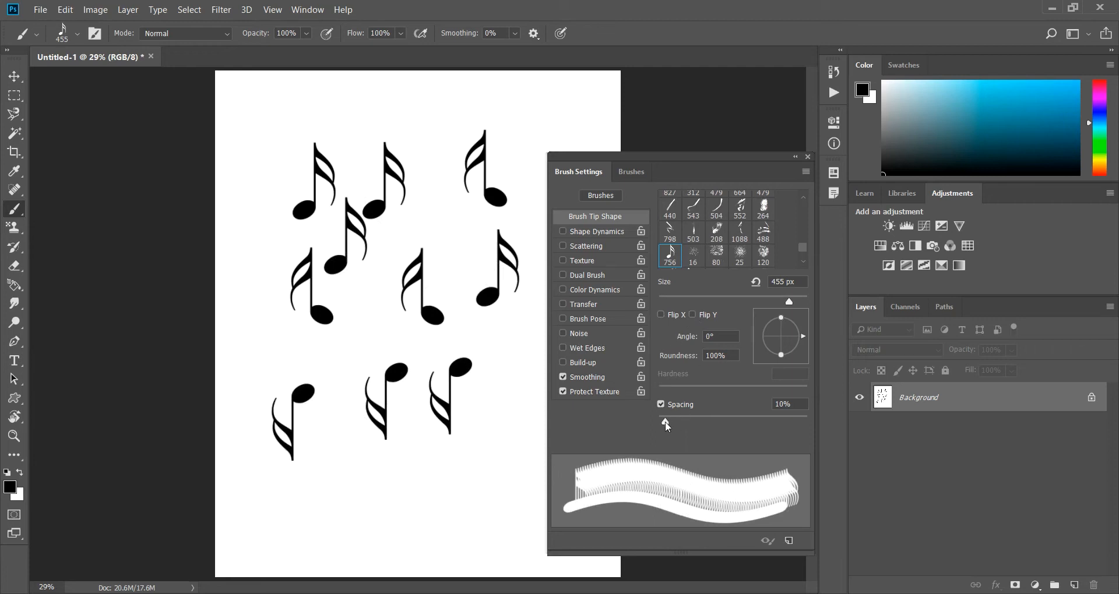
# With brush spacing turned off, paint freehand test strokes and clear the canvas to white.
pyautogui.click(661, 404)
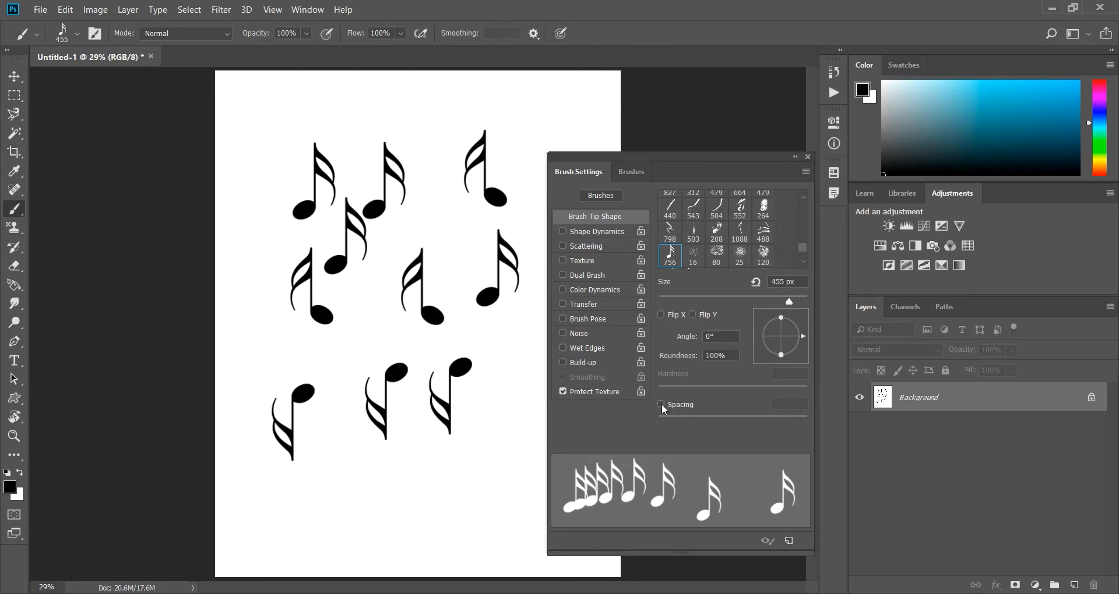
pyautogui.moveTo(321, 265)
pyautogui.mouseDown()
pyautogui.moveTo(468, 300)
pyautogui.moveTo(487, 171)
pyautogui.moveTo(375, 100)
pyautogui.moveTo(303, 285)
pyautogui.mouseUp()
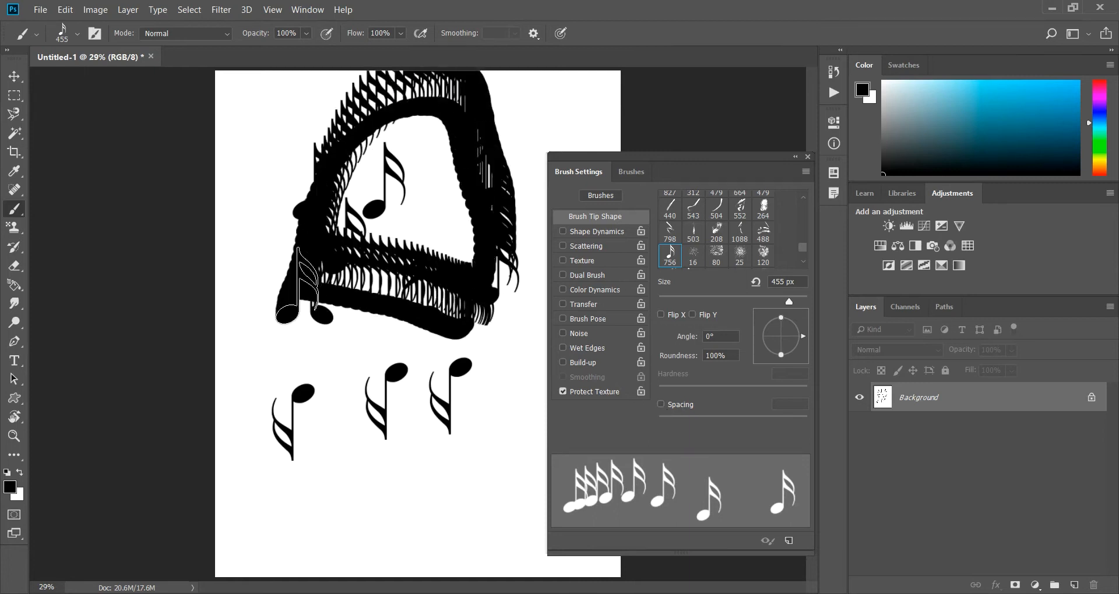
pyautogui.hotkey('ctrl', 'BackSpace')
pyautogui.moveTo(251, 139); pyautogui.dragTo(420, 139)
pyautogui.hotkey('ctrl', 'BackSpace')
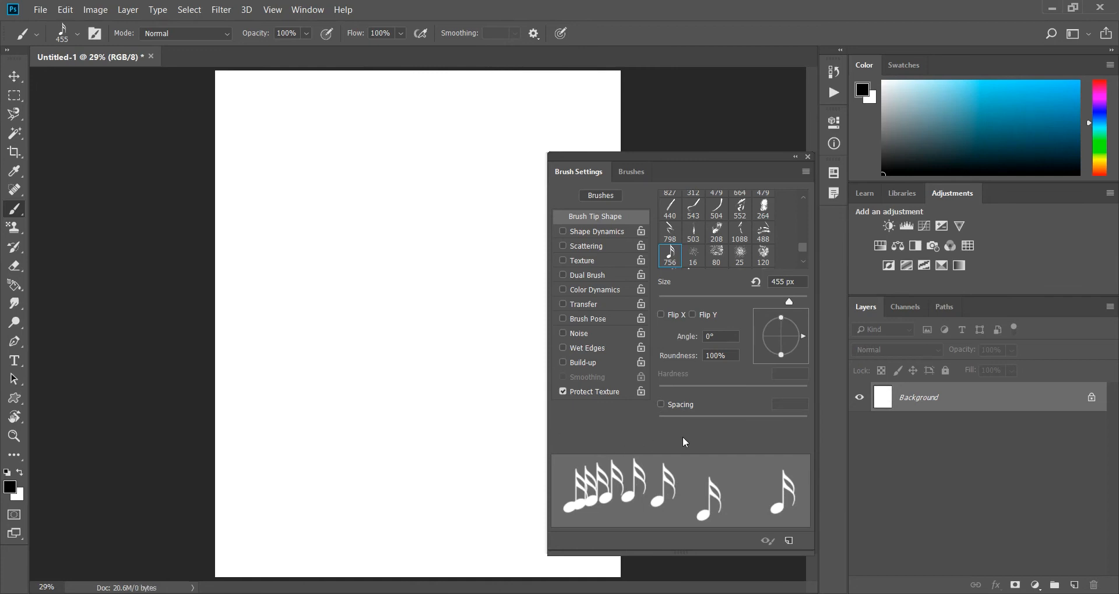
# Turn brush spacing back on at 163% and paint a winding trail of separate notes down the whole canvas.
pyautogui.click(661, 403)
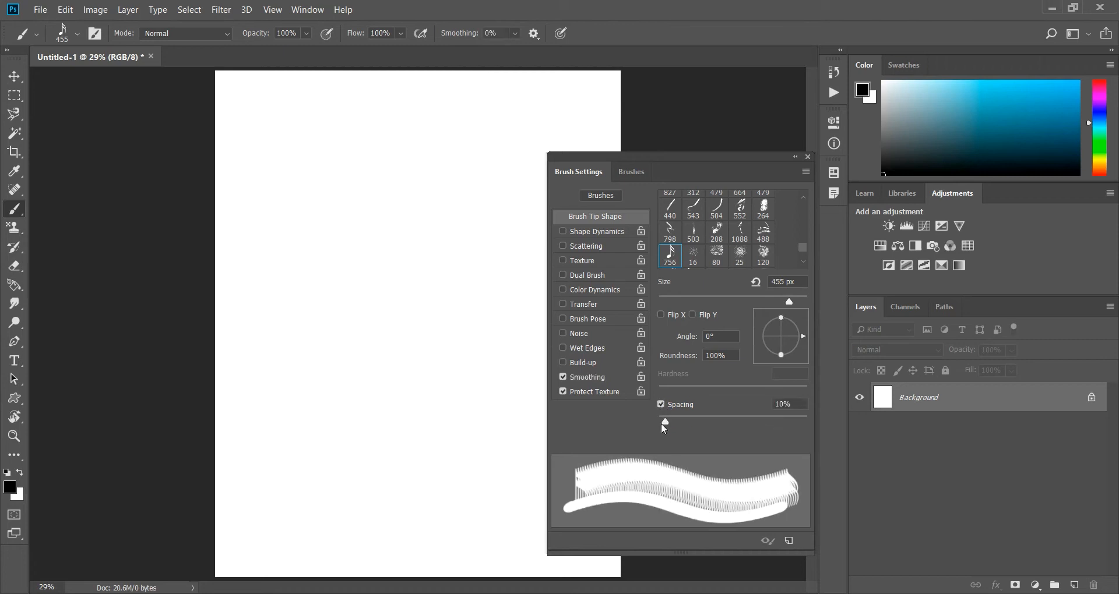
pyautogui.moveTo(664, 420); pyautogui.dragTo(756, 421)
pyautogui.click(264, 132)
pyautogui.moveTo(321, 149)
pyautogui.mouseDown()
pyautogui.moveTo(435, 137)
pyautogui.moveTo(524, 149)
pyautogui.moveTo(545, 189)
pyautogui.moveTo(530, 240)
pyautogui.moveTo(505, 259)
pyautogui.moveTo(321, 249)
pyautogui.moveTo(277, 261)
pyautogui.moveTo(241, 289)
pyautogui.moveTo(229, 334)
pyautogui.moveTo(268, 390)
pyautogui.moveTo(485, 395)
pyautogui.moveTo(525, 405)
pyautogui.moveTo(547, 433)
pyautogui.moveTo(536, 479)
pyautogui.moveTo(485, 519)
pyautogui.moveTo(422, 524)
pyautogui.moveTo(257, 502)
pyautogui.mouseUp()
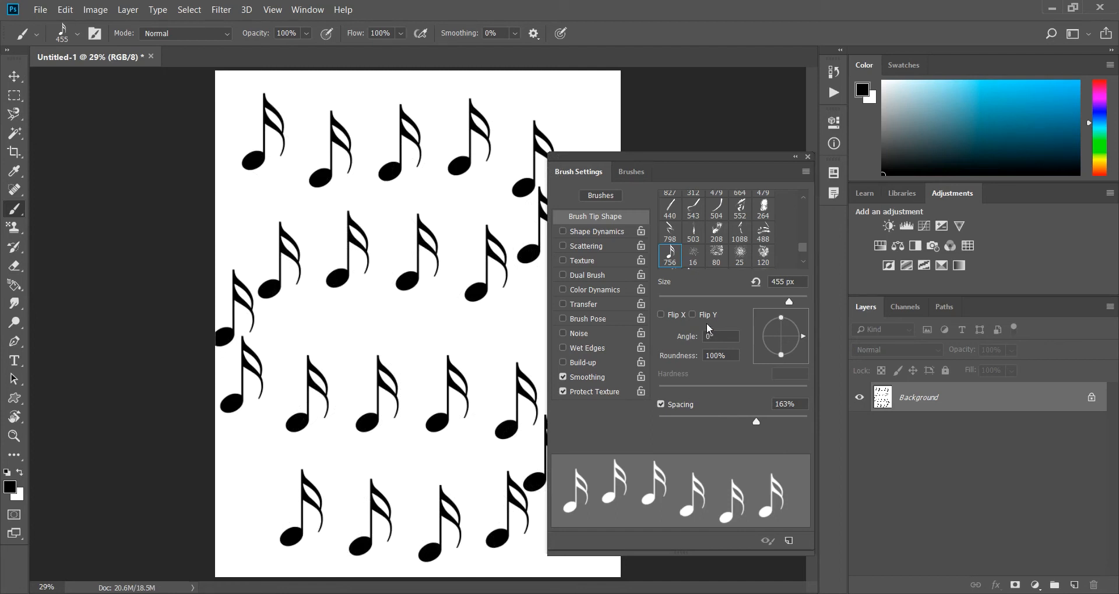
# Set the brush spacing to 180% and the angle to -66°, and paint a trail of four tilted notes on a canvas cleared to white.
pyautogui.moveTo(757, 422); pyautogui.dragTo(763, 422)
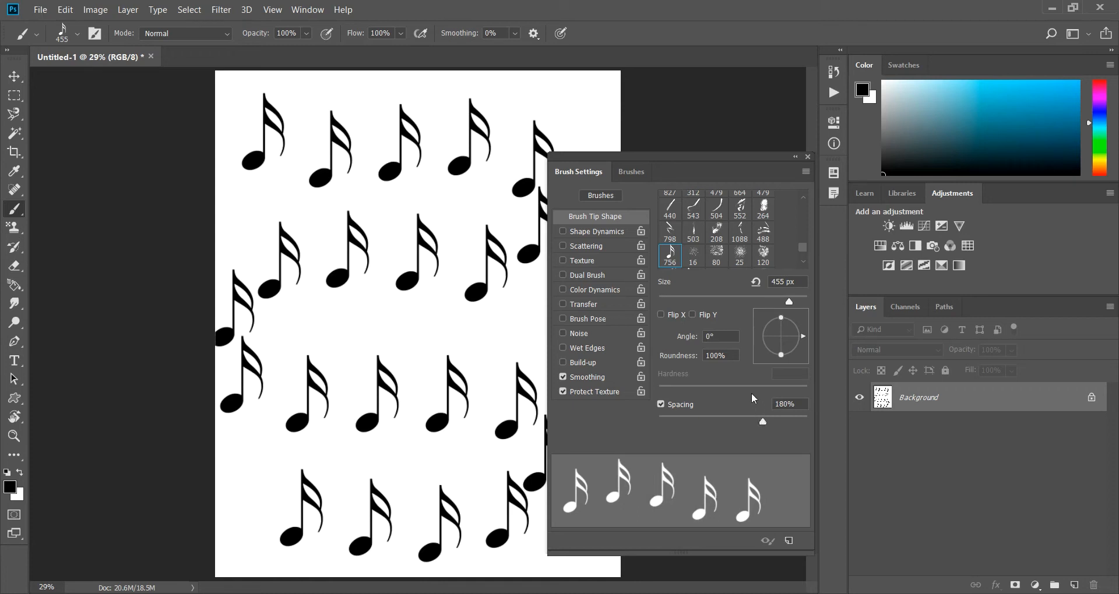
pyautogui.moveTo(802, 335); pyautogui.dragTo(792, 361)
pyautogui.moveTo(259, 274)
pyautogui.mouseDown()
pyautogui.moveTo(338, 225)
pyautogui.moveTo(478, 189)
pyautogui.mouseUp()
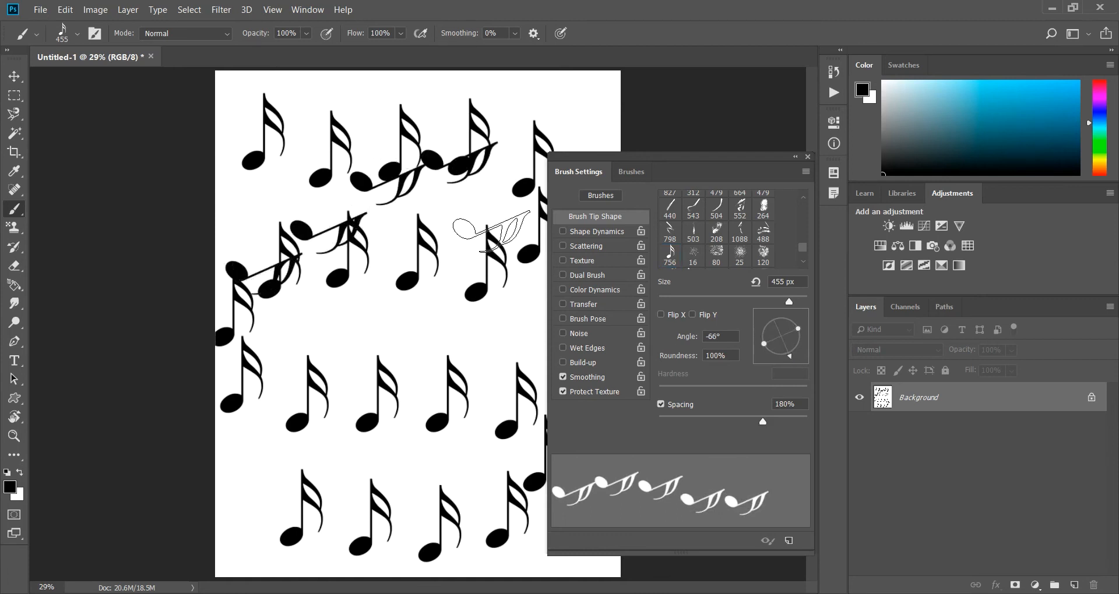
pyautogui.hotkey('ctrl', 'BackSpace')
pyautogui.moveTo(280, 129)
pyautogui.mouseDown()
pyautogui.moveTo(368, 139)
pyautogui.moveTo(437, 216)
pyautogui.moveTo(446, 207)
pyautogui.mouseUp()
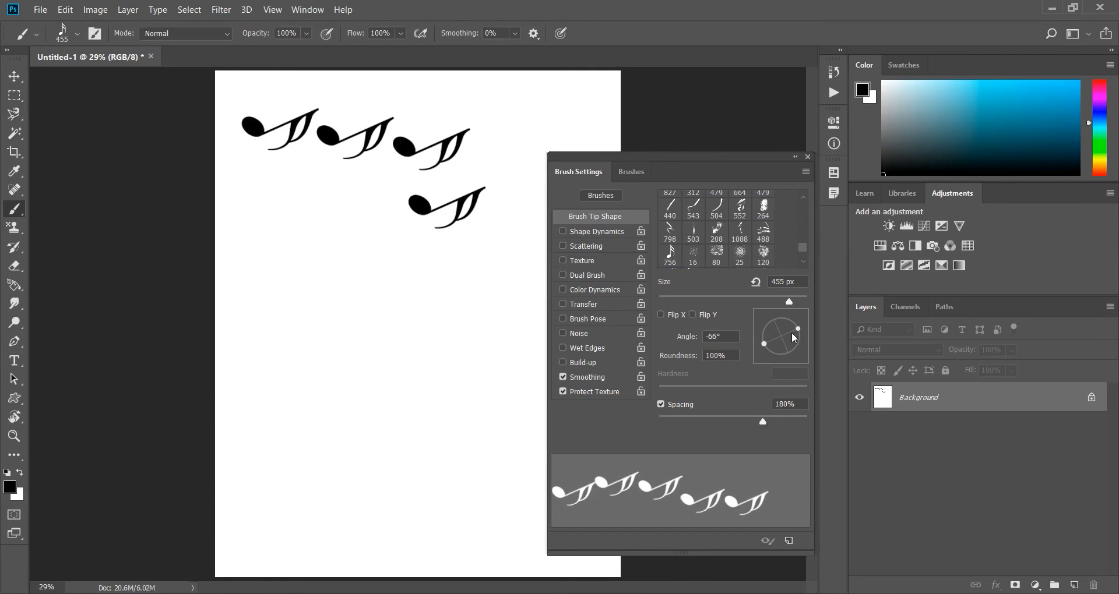
# Reduce the brush tip's roundness and paint a trail of four flattened notes across the middle of the canvas.
pyautogui.moveTo(797, 328)
pyautogui.mouseDown()
pyautogui.moveTo(782, 318)
pyautogui.moveTo(800, 317)
pyautogui.moveTo(780, 331)
pyautogui.moveTo(798, 323)
pyautogui.moveTo(792, 332)
pyautogui.mouseUp()
pyautogui.moveTo(242, 309)
pyautogui.mouseDown()
pyautogui.moveTo(399, 340)
pyautogui.moveTo(428, 450)
pyautogui.mouseUp()
# Restore the brush tip to an angle of 0° and a roundness of 100%, and stamp two upright notes.
pyautogui.moveTo(792, 338)
pyautogui.mouseDown()
pyautogui.moveTo(817, 320)
pyautogui.moveTo(801, 333)
pyautogui.moveTo(805, 319)
pyautogui.moveTo(808, 342)
pyautogui.mouseUp()
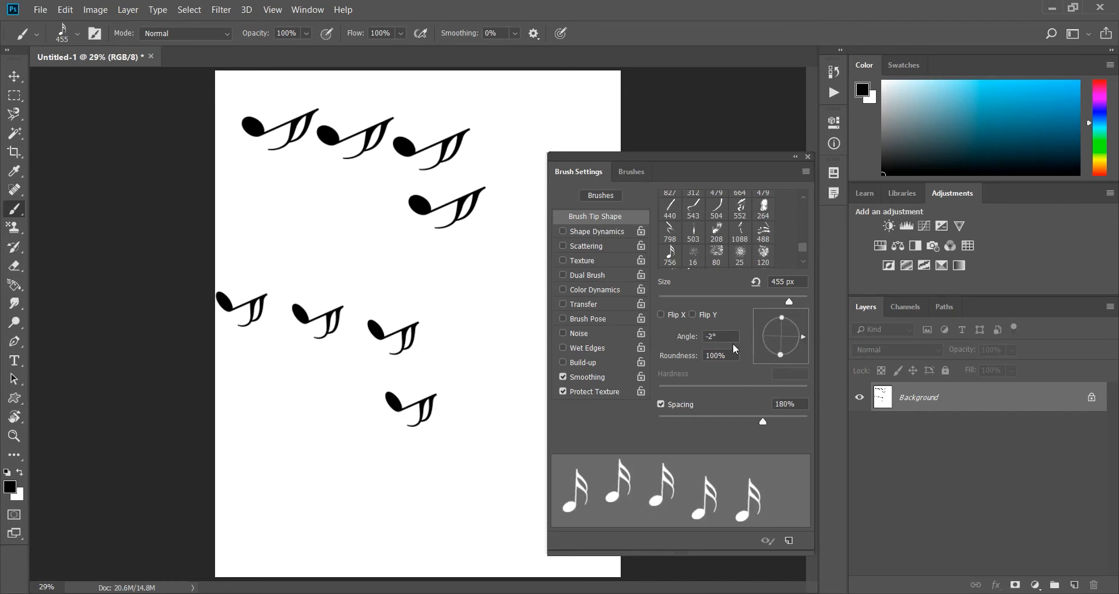
pyautogui.write('0')
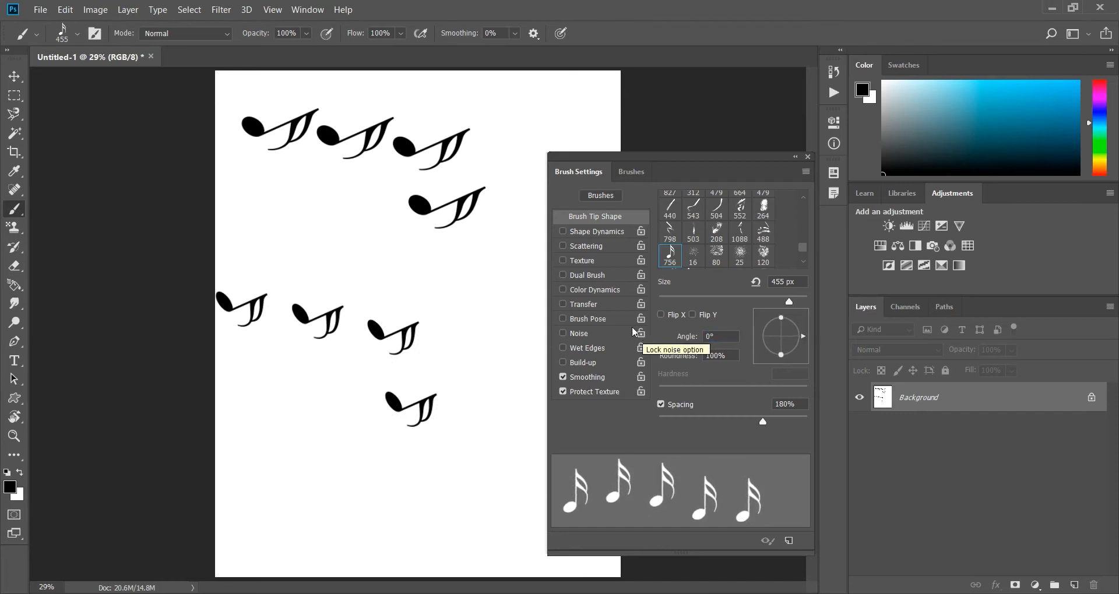
pyautogui.click(384, 252)
pyautogui.click(258, 212)
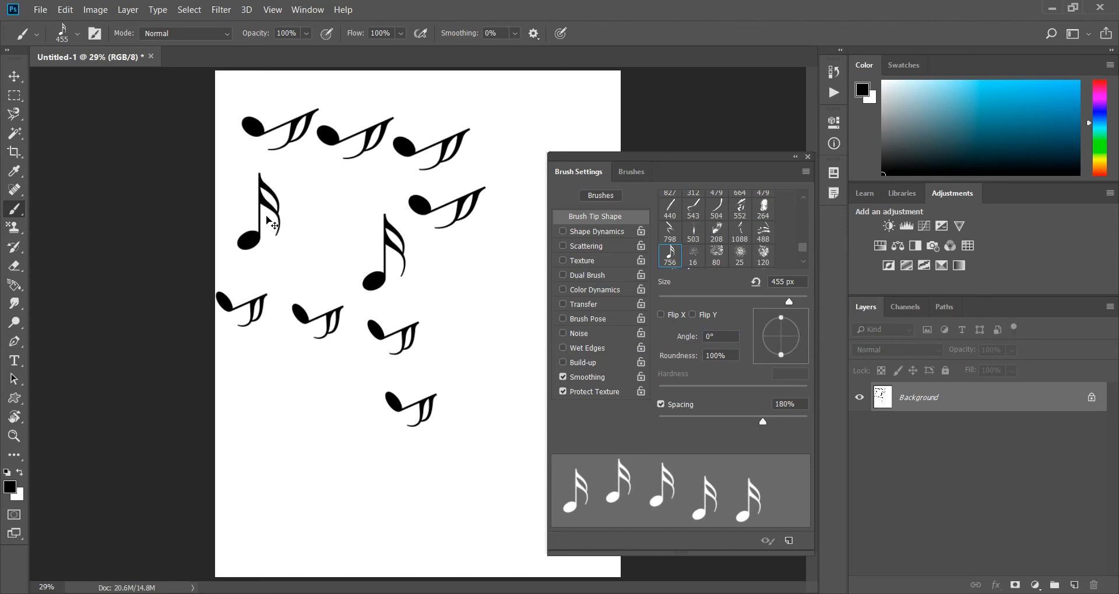
# Clear the canvas to white, enable Shape Dynamics with a Size Jitter of 100%, and paint a winding trail of notes down the canvas.
pyautogui.hotkey('ctrl', 'BackSpace')
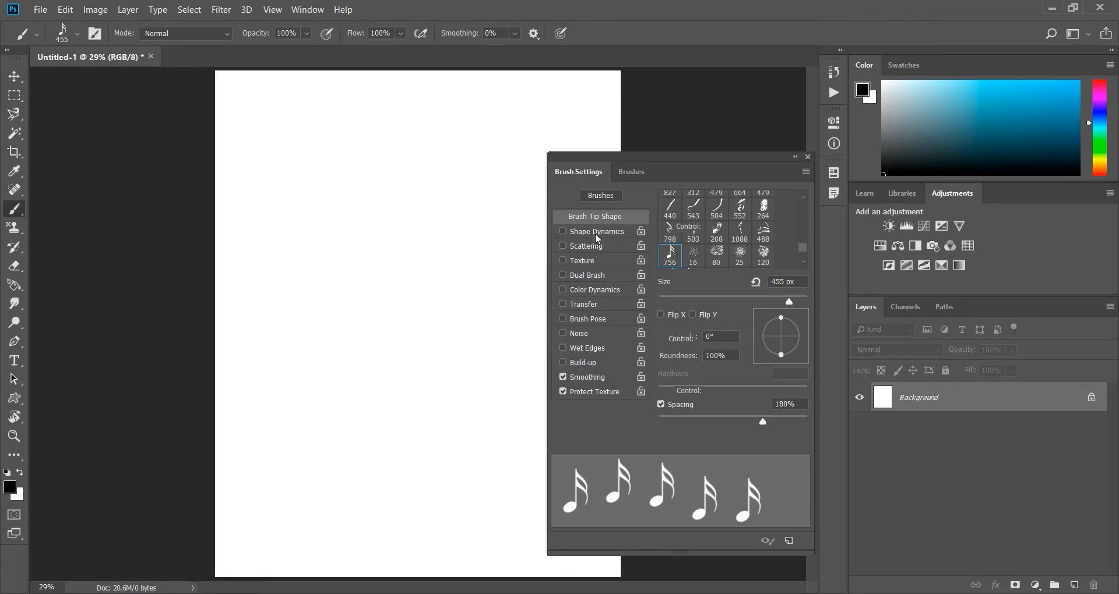
pyautogui.click(596, 234)
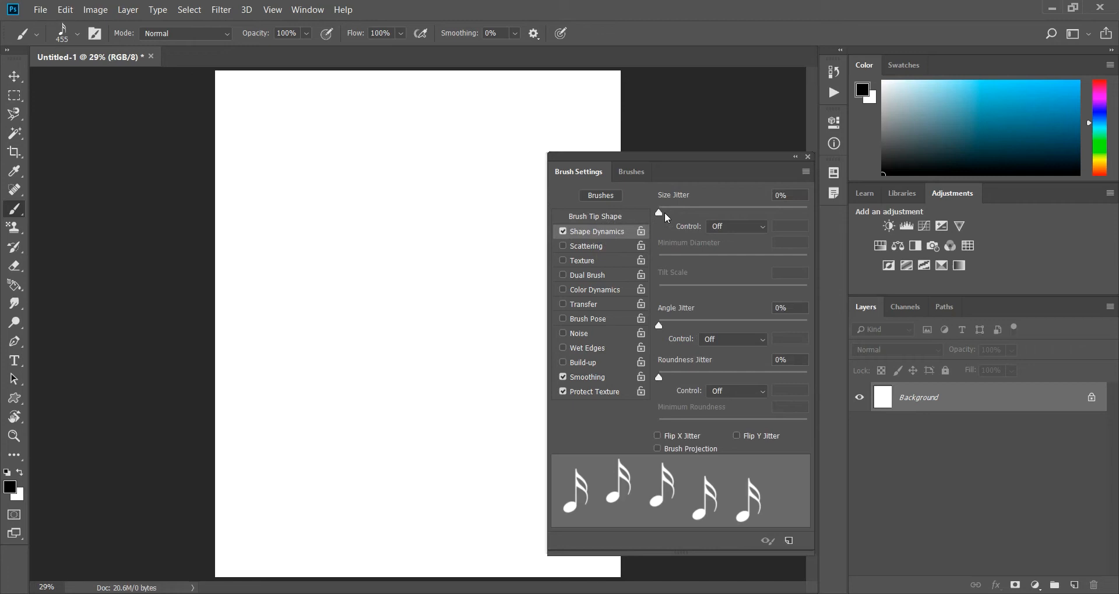
pyautogui.moveTo(662, 217)
pyautogui.mouseDown()
pyautogui.moveTo(703, 215)
pyautogui.moveTo(666, 218)
pyautogui.mouseUp()
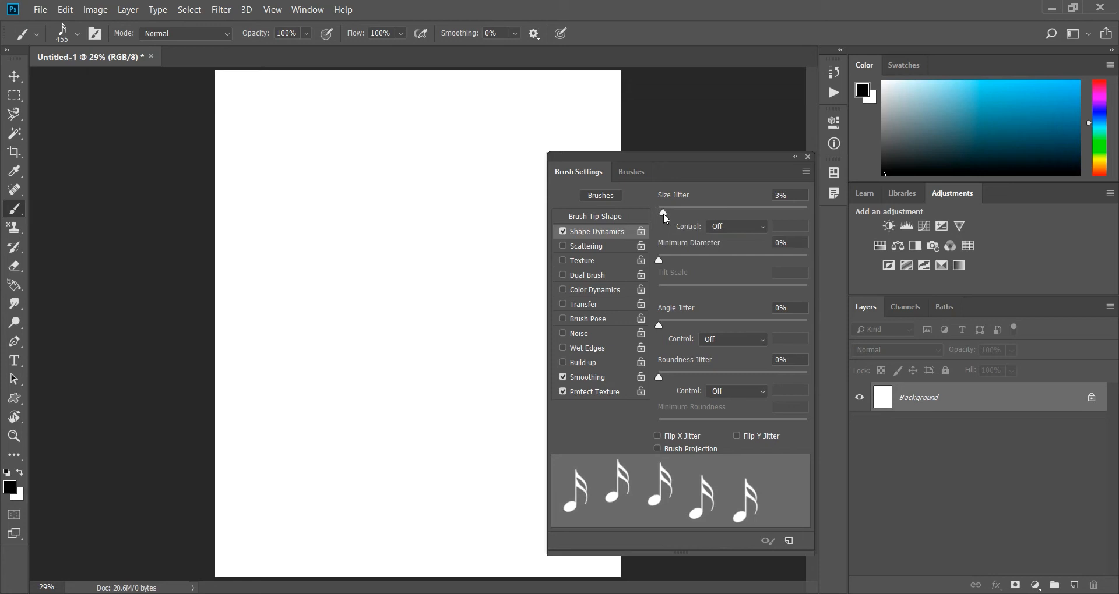
pyautogui.moveTo(666, 218); pyautogui.dragTo(813, 207)
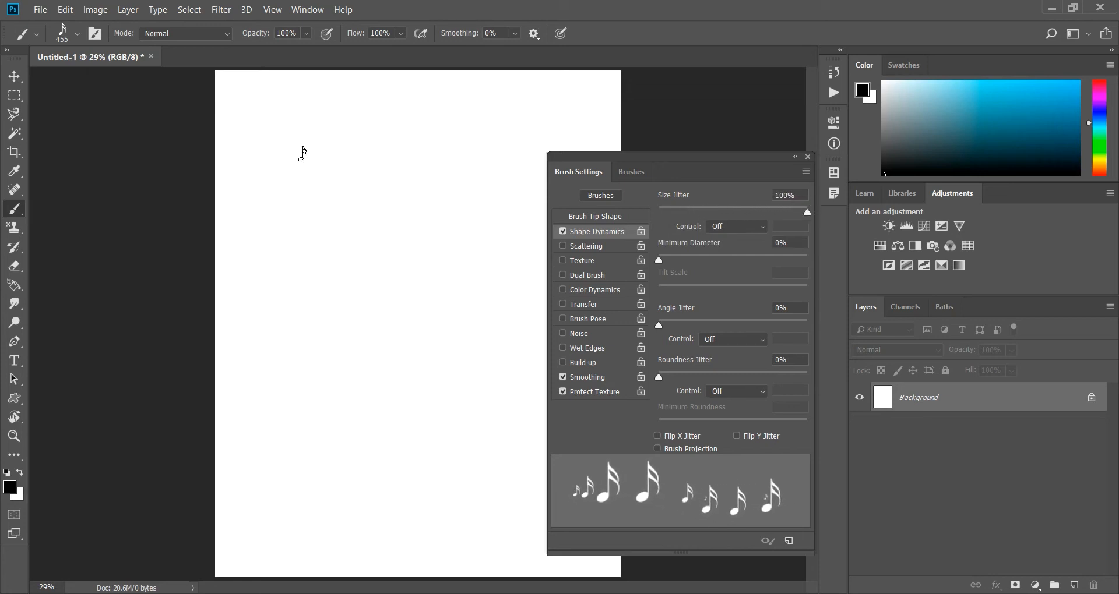
pyautogui.moveTo(252, 112)
pyautogui.mouseDown()
pyautogui.moveTo(330, 127)
pyautogui.moveTo(591, 118)
pyautogui.moveTo(554, 166)
pyautogui.moveTo(493, 202)
pyautogui.moveTo(413, 219)
pyautogui.moveTo(241, 198)
pyautogui.moveTo(224, 223)
pyautogui.moveTo(243, 296)
pyautogui.moveTo(303, 310)
pyautogui.moveTo(366, 293)
pyautogui.moveTo(509, 296)
pyautogui.moveTo(528, 320)
pyautogui.moveTo(464, 372)
pyautogui.moveTo(306, 376)
pyautogui.moveTo(244, 400)
pyautogui.moveTo(246, 442)
pyautogui.moveTo(298, 482)
pyautogui.moveTo(360, 499)
pyautogui.moveTo(500, 494)
pyautogui.moveTo(524, 411)
pyautogui.mouseUp()
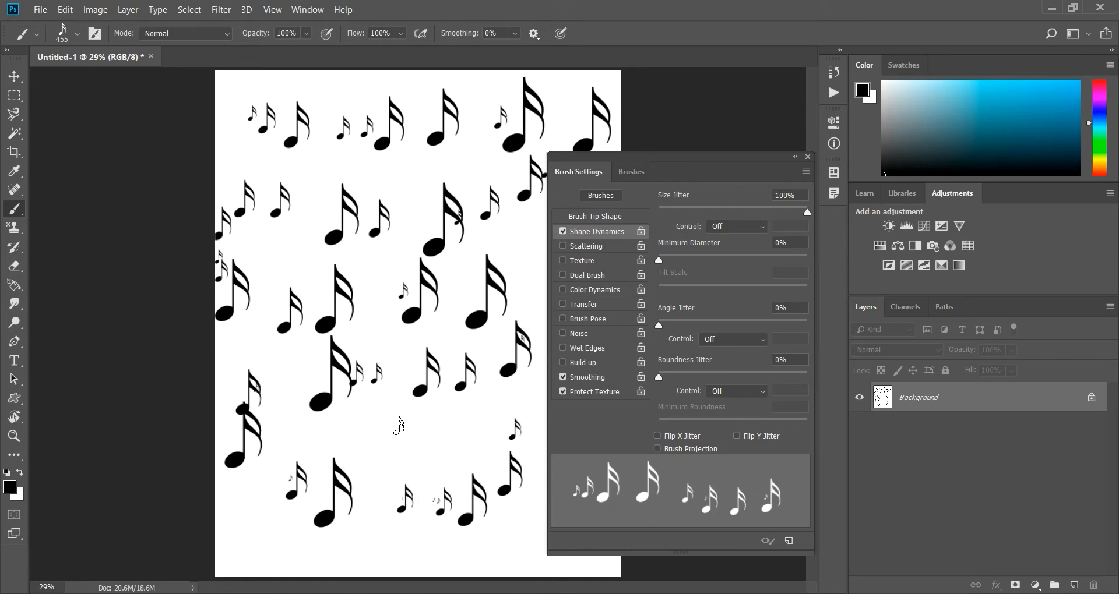
# Clear the painted notes, set the Minimum Diameter to 20%, and paint three winding rows of notes.
pyautogui.hotkey('ctrl', 'z')
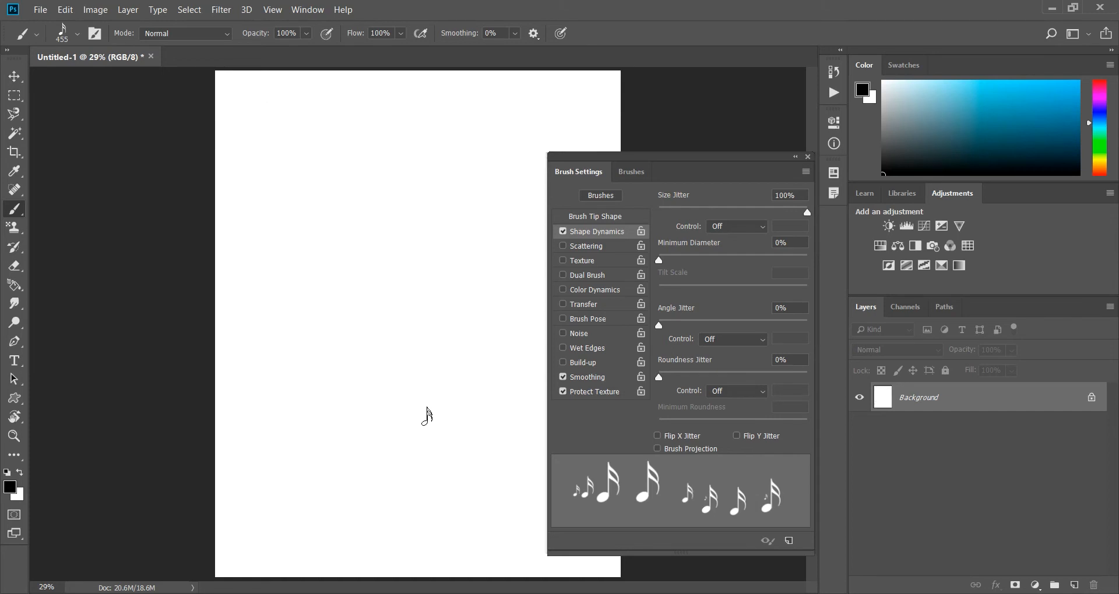
pyautogui.moveTo(656, 262); pyautogui.dragTo(688, 259)
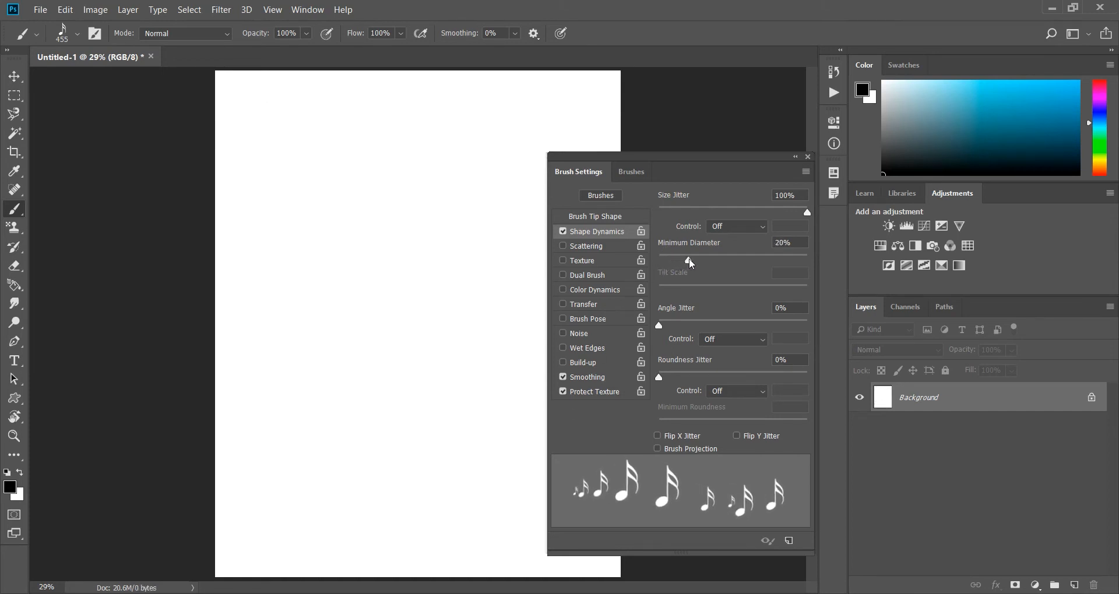
pyautogui.moveTo(263, 119)
pyautogui.mouseDown()
pyautogui.moveTo(315, 137)
pyautogui.moveTo(377, 138)
pyautogui.moveTo(574, 116)
pyautogui.moveTo(563, 162)
pyautogui.moveTo(510, 209)
pyautogui.moveTo(445, 222)
pyautogui.moveTo(284, 206)
pyautogui.moveTo(250, 225)
pyautogui.moveTo(236, 261)
pyautogui.moveTo(252, 304)
pyautogui.moveTo(336, 324)
pyautogui.moveTo(508, 311)
pyautogui.mouseUp()
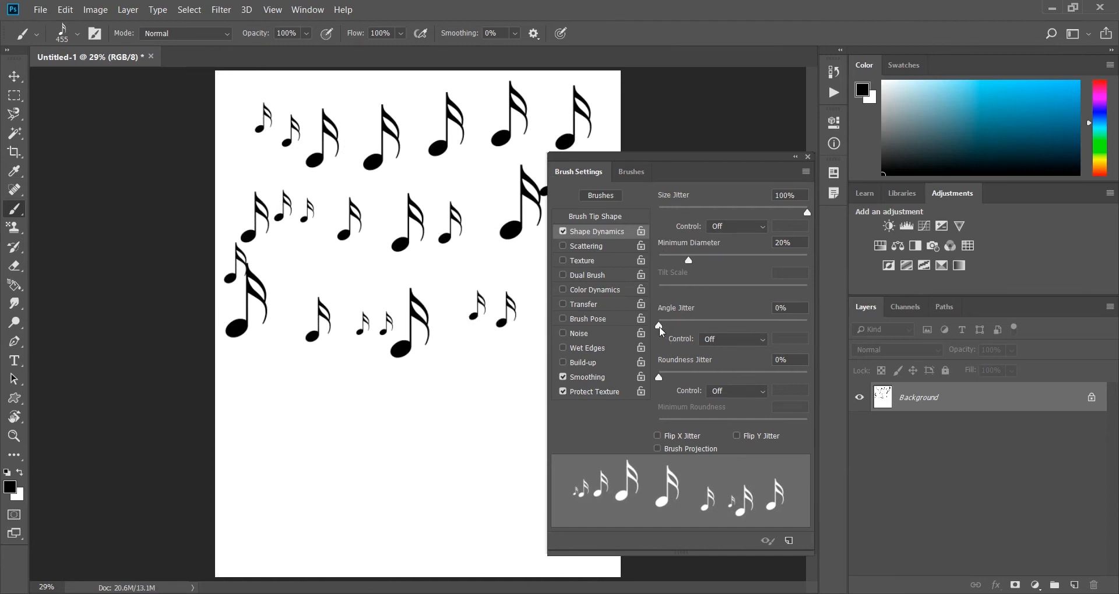
# Set the Angle Jitter to 71% and paint a winding trail of randomly rotated notes on a cleared canvas.
pyautogui.moveTo(660, 327); pyautogui.dragTo(764, 326)
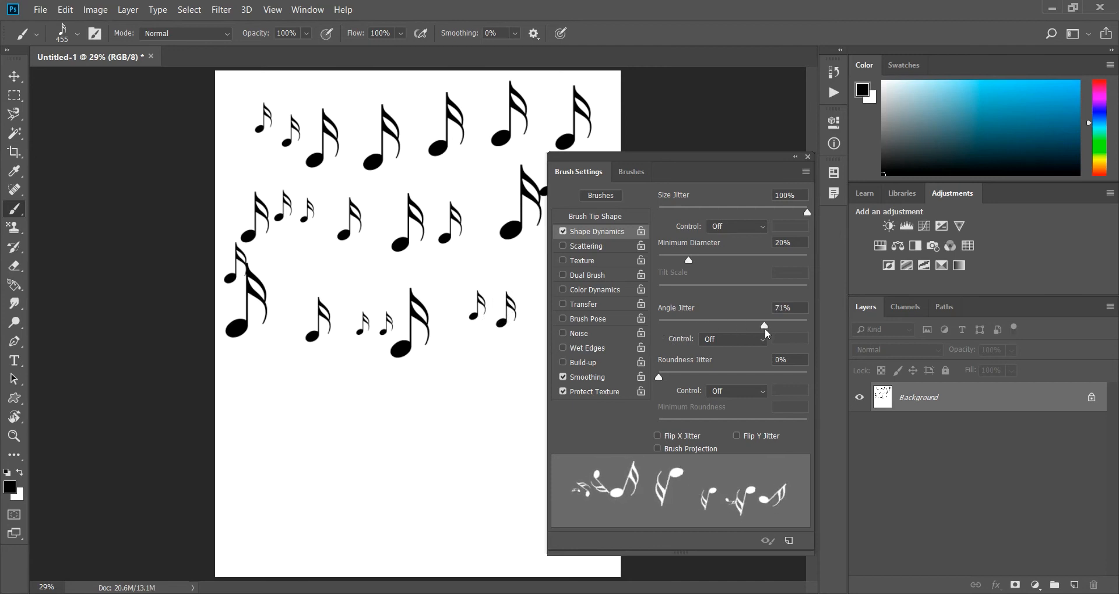
pyautogui.hotkey('ctrl', 'z')
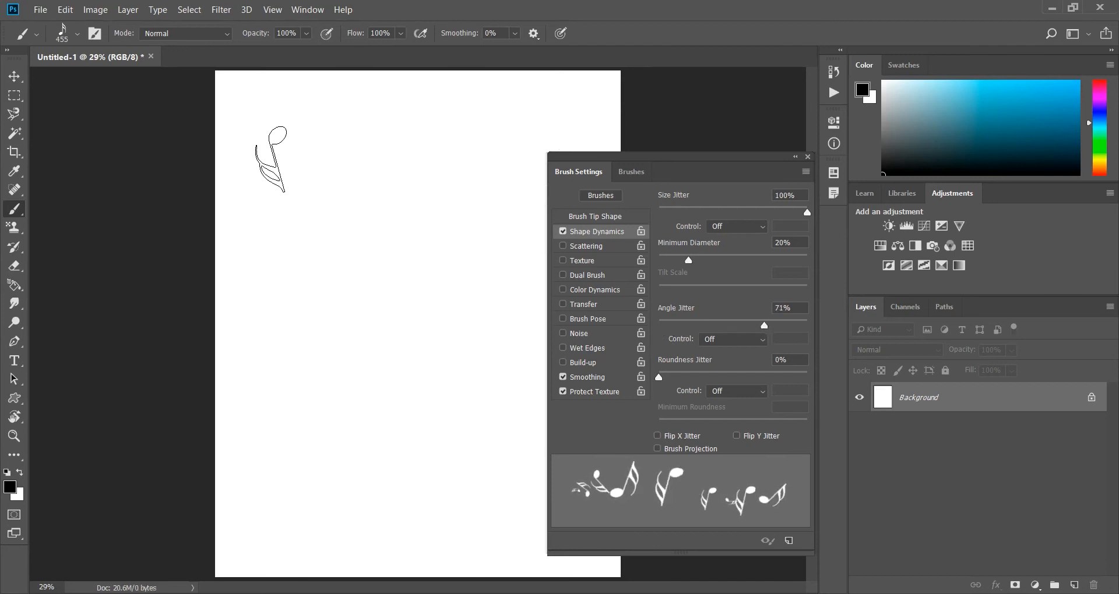
pyautogui.moveTo(252, 131)
pyautogui.mouseDown()
pyautogui.moveTo(326, 145)
pyautogui.moveTo(481, 135)
pyautogui.moveTo(521, 151)
pyautogui.moveTo(529, 202)
pyautogui.moveTo(508, 258)
pyautogui.moveTo(478, 287)
pyautogui.moveTo(297, 277)
pyautogui.moveTo(264, 306)
pyautogui.moveTo(255, 347)
pyautogui.moveTo(274, 386)
pyautogui.moveTo(348, 410)
pyautogui.moveTo(460, 419)
pyautogui.mouseUp()
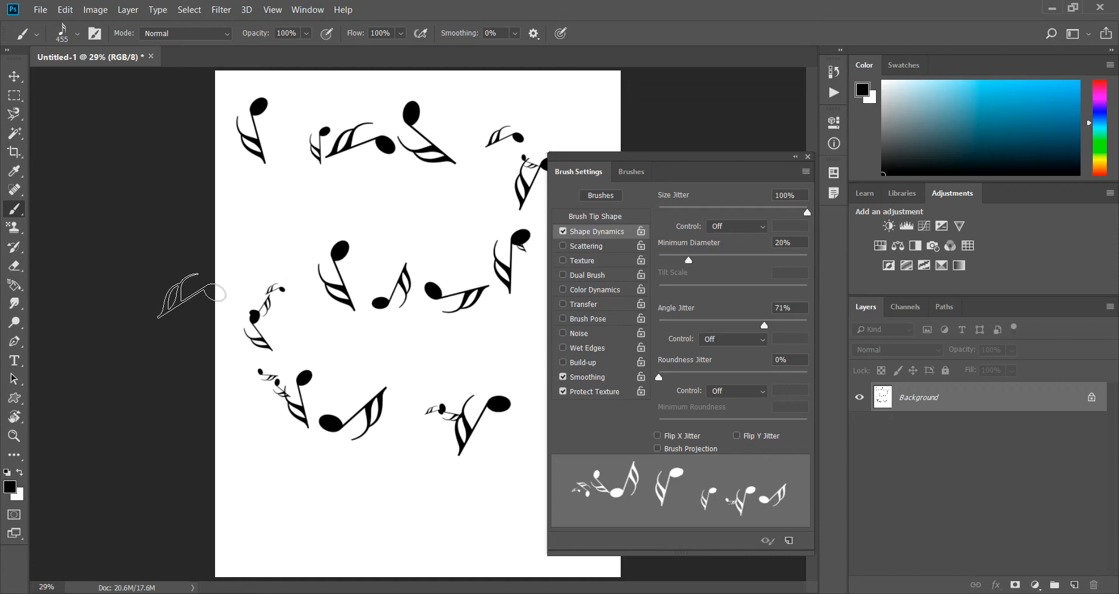
# Clear the canvas, reduce the Angle Jitter to 5%, and fill the page with winding rows of slightly tilted notes.
pyautogui.hotkey('ctrl', 'z')
pyautogui.moveTo(764, 325); pyautogui.dragTo(669, 338)
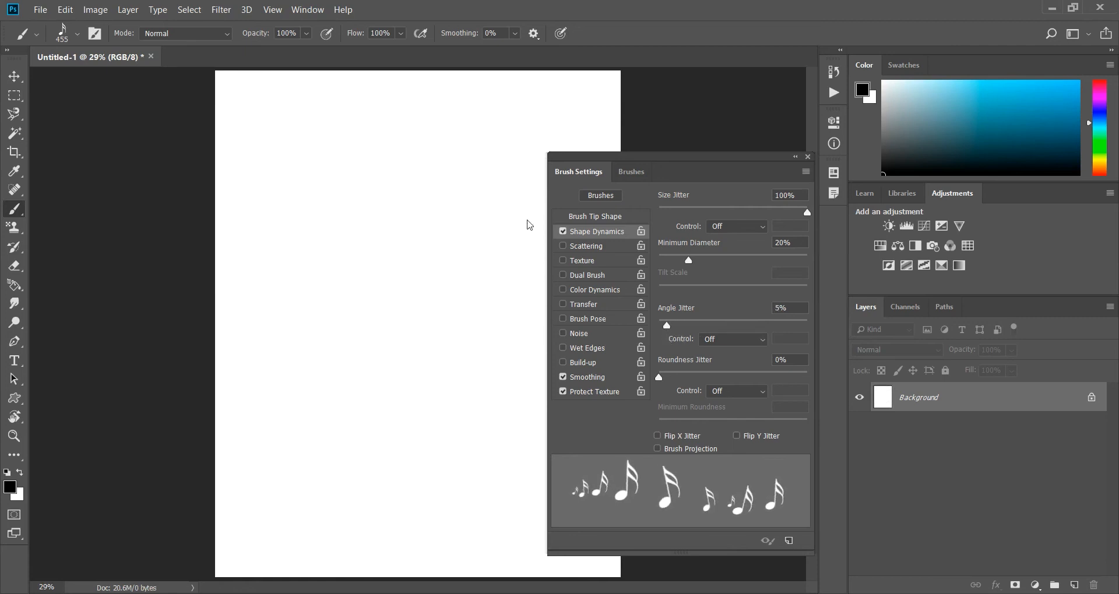
pyautogui.moveTo(301, 124)
pyautogui.mouseDown()
pyautogui.moveTo(473, 144)
pyautogui.moveTo(489, 169)
pyautogui.moveTo(484, 208)
pyautogui.moveTo(451, 233)
pyautogui.moveTo(316, 254)
pyautogui.moveTo(270, 300)
pyautogui.moveTo(269, 321)
pyautogui.moveTo(305, 344)
pyautogui.moveTo(523, 338)
pyautogui.moveTo(548, 356)
pyautogui.moveTo(548, 406)
pyautogui.moveTo(532, 435)
pyautogui.moveTo(492, 458)
pyautogui.moveTo(315, 461)
pyautogui.moveTo(238, 477)
pyautogui.moveTo(238, 512)
pyautogui.moveTo(266, 532)
pyautogui.moveTo(413, 556)
pyautogui.moveTo(492, 556)
pyautogui.moveTo(501, 525)
pyautogui.mouseUp()
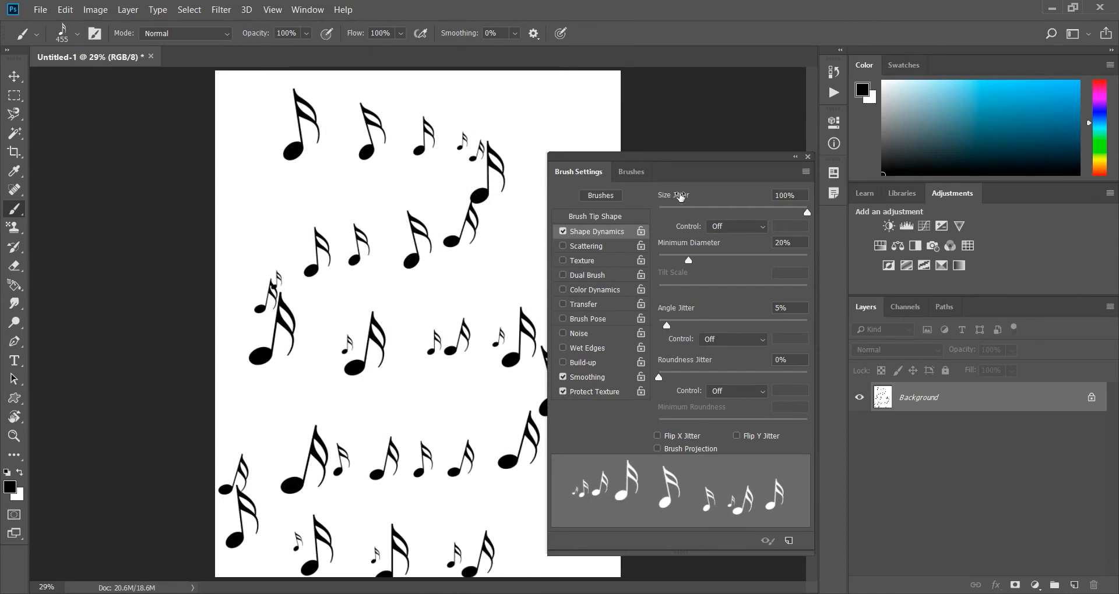
pyautogui.moveTo(460, 94)
pyautogui.mouseDown()
pyautogui.moveTo(270, 85)
pyautogui.moveTo(250, 158)
pyautogui.moveTo(279, 169)
pyautogui.mouseUp()
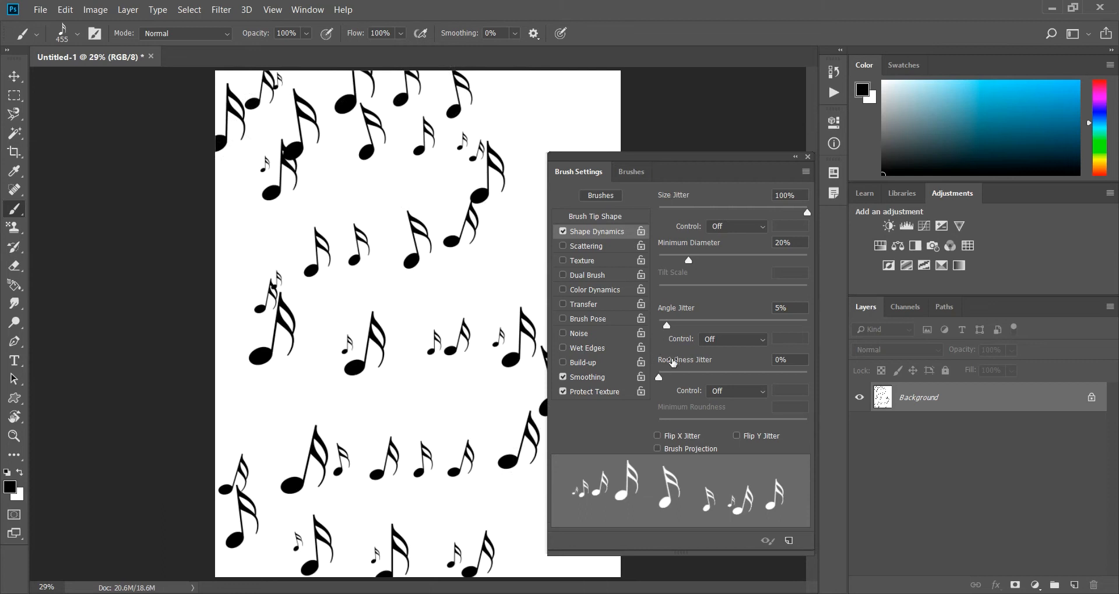
# Set the Roundness Jitter to 100% and paint winding rows of variably flattened notes on a cleared canvas.
pyautogui.moveTo(660, 380); pyautogui.dragTo(816, 382)
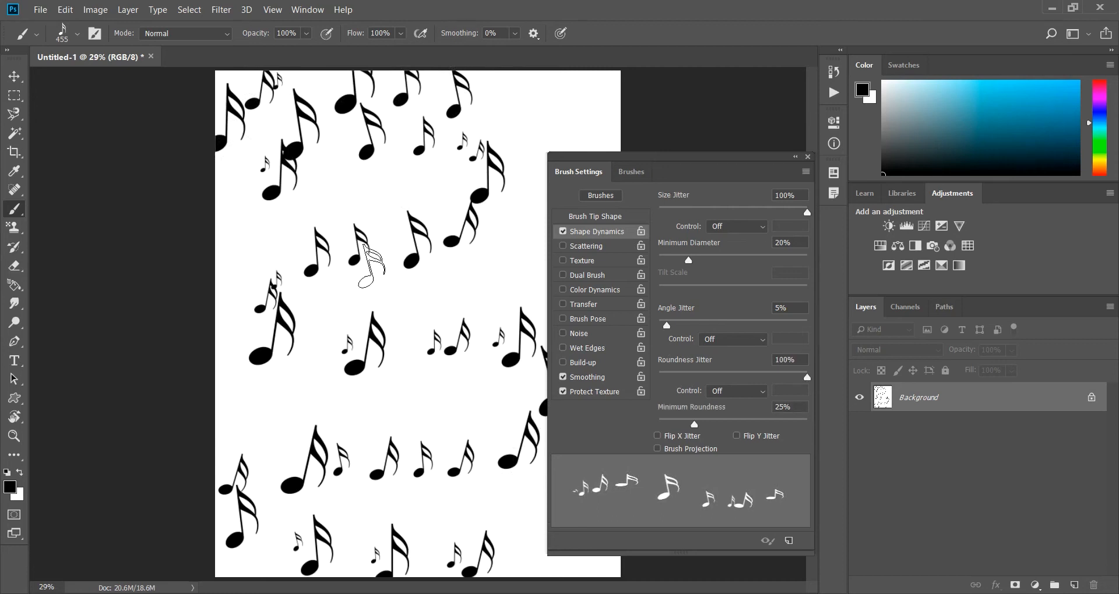
pyautogui.hotkey('ctrl', 'z')
pyautogui.moveTo(247, 104)
pyautogui.mouseDown()
pyautogui.moveTo(318, 130)
pyautogui.moveTo(559, 119)
pyautogui.moveTo(564, 159)
pyautogui.moveTo(513, 221)
pyautogui.moveTo(254, 231)
pyautogui.moveTo(234, 259)
pyautogui.moveTo(233, 290)
pyautogui.moveTo(270, 326)
pyautogui.moveTo(308, 337)
pyautogui.moveTo(473, 329)
pyautogui.moveTo(513, 375)
pyautogui.moveTo(517, 399)
pyautogui.moveTo(499, 423)
pyautogui.moveTo(444, 435)
pyautogui.moveTo(317, 436)
pyautogui.moveTo(287, 454)
pyautogui.moveTo(257, 443)
pyautogui.mouseUp()
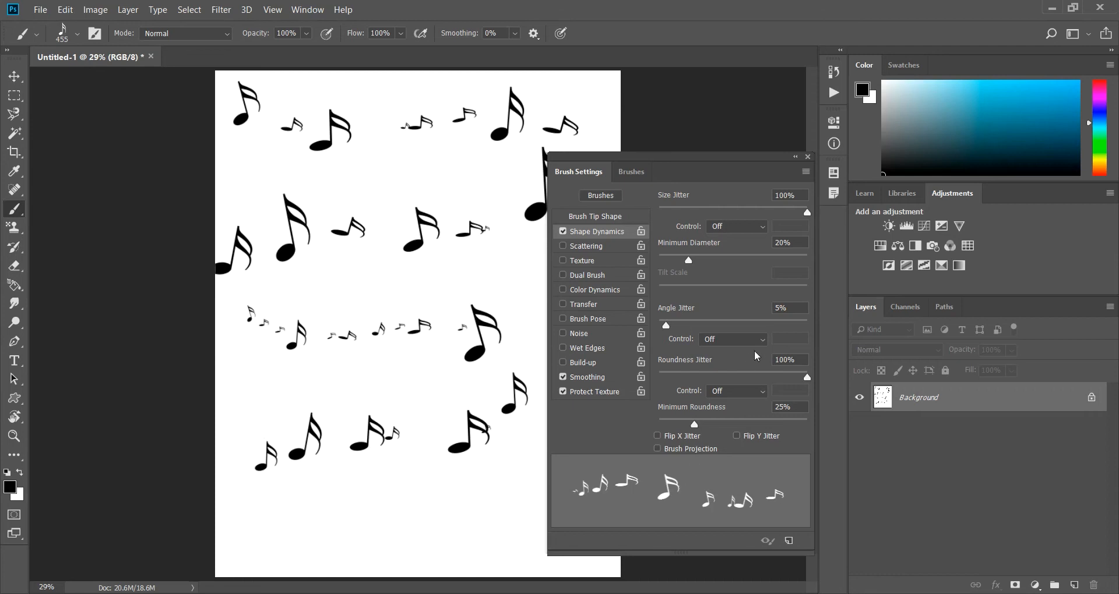
# Return the Roundness Jitter to 0%, paint test strokes of notes, and clear the canvas to white.
pyautogui.moveTo(807, 380); pyautogui.dragTo(633, 384)
pyautogui.moveTo(371, 233); pyautogui.dragTo(412, 182)
pyautogui.hotkey('ctrl', 'BackSpace')
pyautogui.moveTo(279, 124)
pyautogui.mouseDown()
pyautogui.moveTo(430, 170)
pyautogui.moveTo(456, 208)
pyautogui.moveTo(447, 239)
pyautogui.moveTo(274, 255)
pyautogui.moveTo(254, 284)
pyautogui.moveTo(291, 345)
pyautogui.moveTo(340, 379)
pyautogui.mouseUp()
pyautogui.hotkey('ctrl', 'BackSpace')
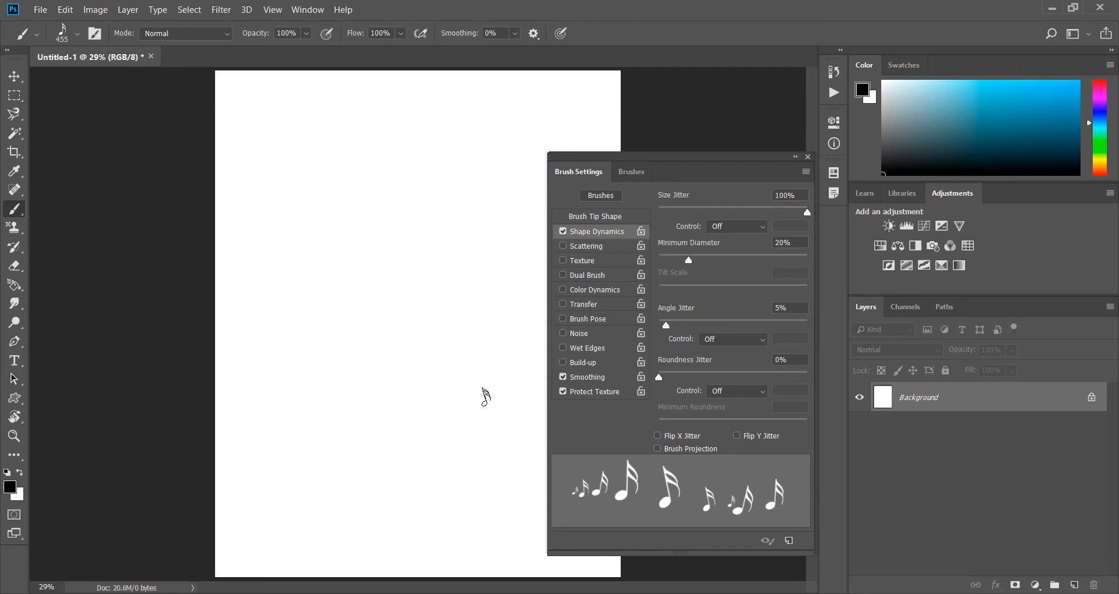
# Enable Flip X Jitter and paint three rows of randomly mirrored notes across the upper half of the canvas.
pyautogui.click(658, 437)
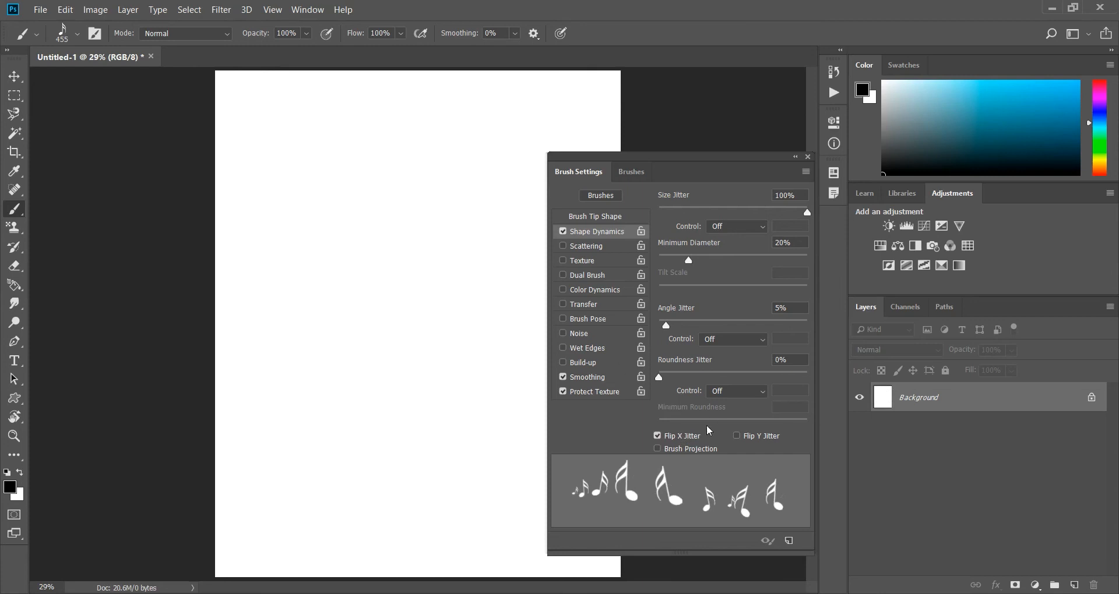
pyautogui.click(600, 219)
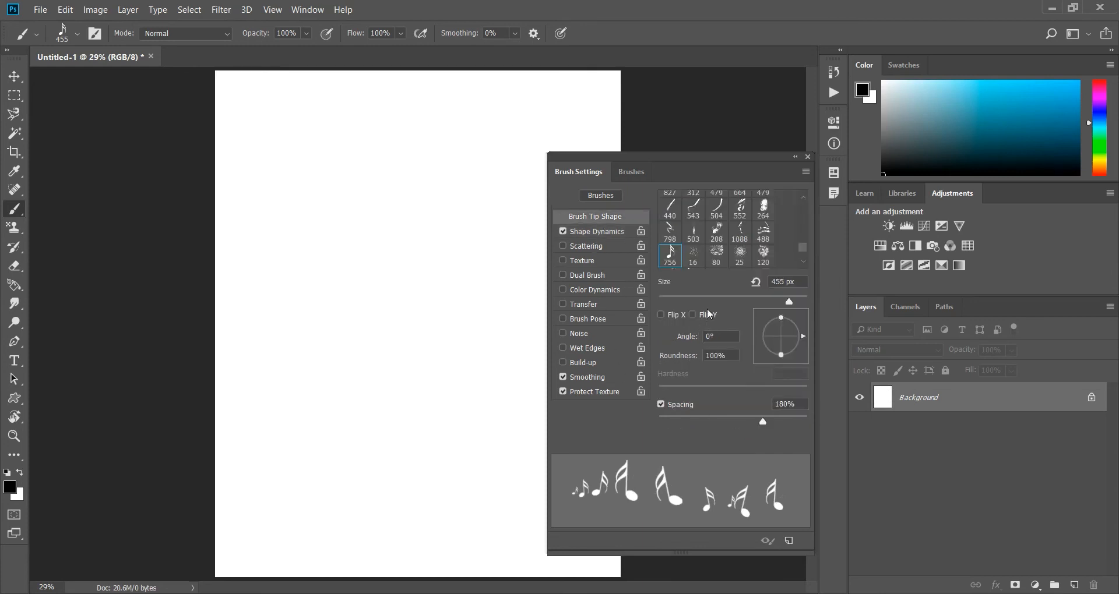
pyautogui.click(594, 233)
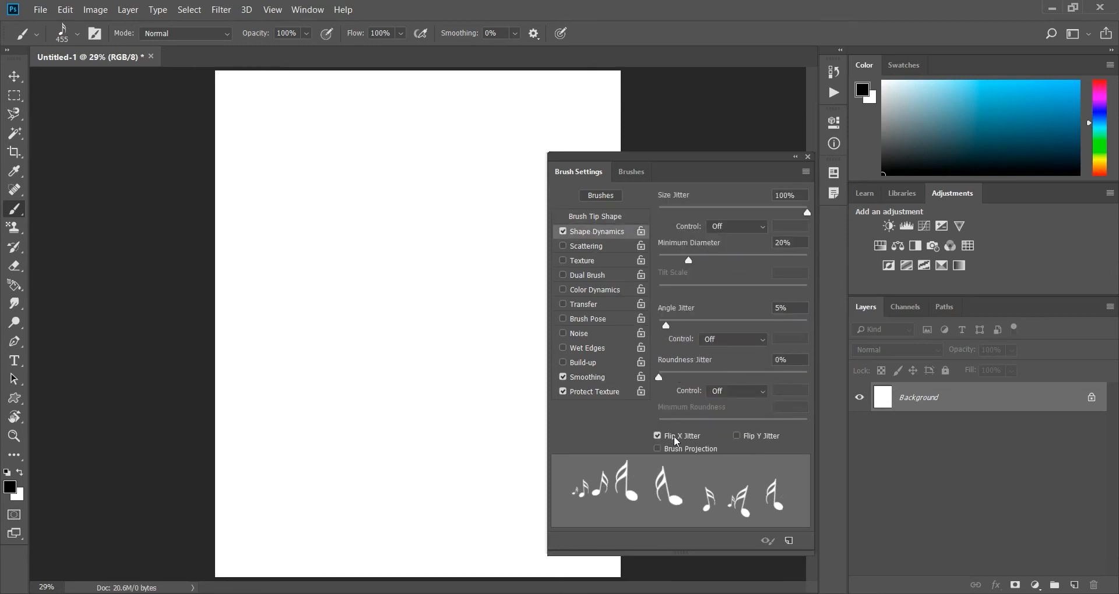
pyautogui.moveTo(292, 133); pyautogui.dragTo(460, 134)
pyautogui.moveTo(478, 182)
pyautogui.mouseDown()
pyautogui.moveTo(415, 209)
pyautogui.moveTo(286, 195)
pyautogui.moveTo(256, 212)
pyautogui.moveTo(257, 243)
pyautogui.moveTo(267, 264)
pyautogui.moveTo(323, 293)
pyautogui.moveTo(493, 296)
pyautogui.mouseUp()
# Try Flip Y Jitter by painting rows of upside-down notes in the lower half of the canvas, and turn it off again.
pyautogui.click(745, 442)
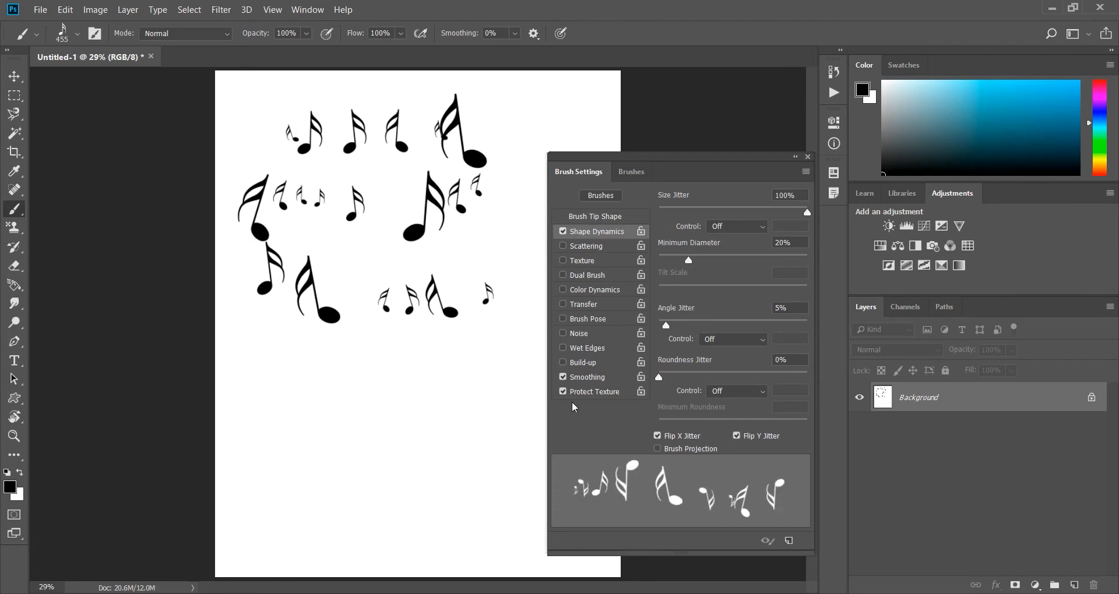
pyautogui.moveTo(464, 372)
pyautogui.mouseDown()
pyautogui.moveTo(413, 394)
pyautogui.moveTo(302, 380)
pyautogui.moveTo(258, 388)
pyautogui.moveTo(248, 436)
pyautogui.moveTo(285, 477)
pyautogui.moveTo(472, 500)
pyautogui.moveTo(515, 546)
pyautogui.moveTo(470, 564)
pyautogui.moveTo(314, 545)
pyautogui.mouseUp()
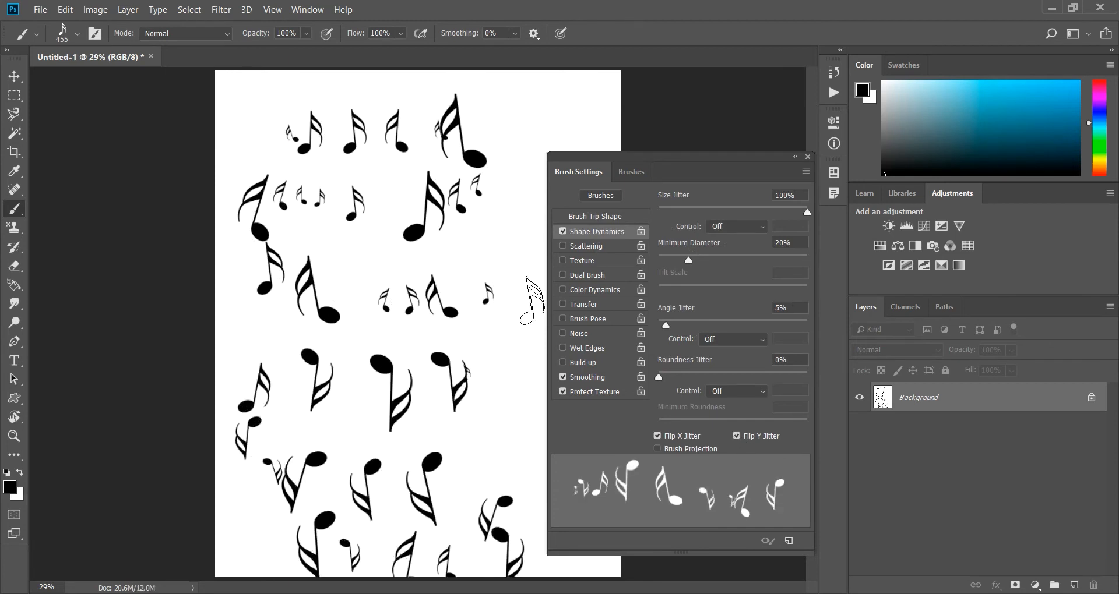
pyautogui.click(736, 437)
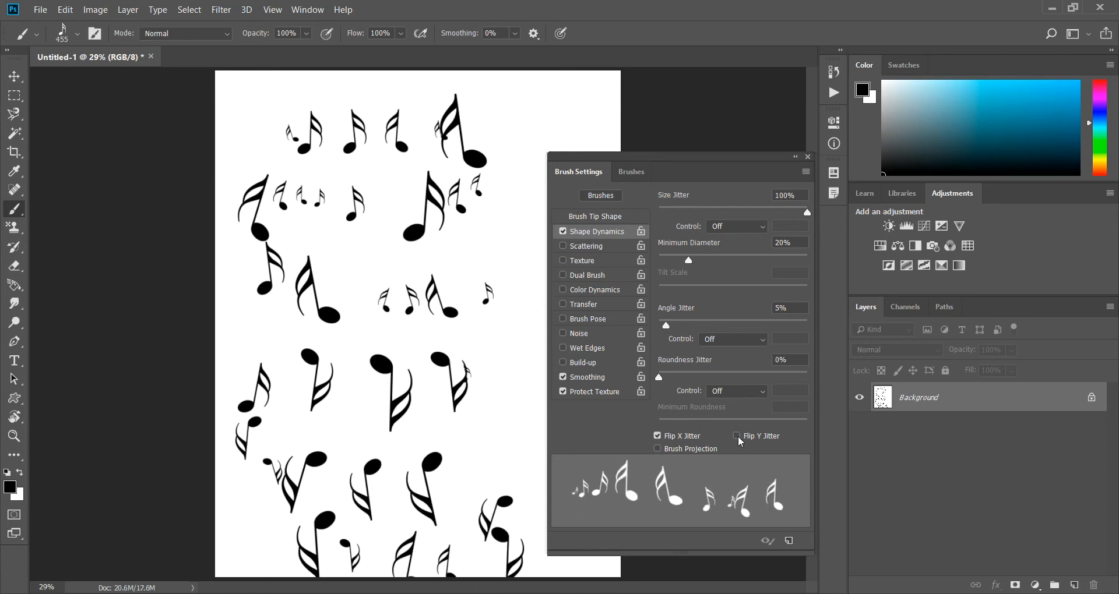
# Enable Brush Projection, paint a test trail of notes on a cleared canvas, and clear the canvas to white again.
pyautogui.click(658, 449)
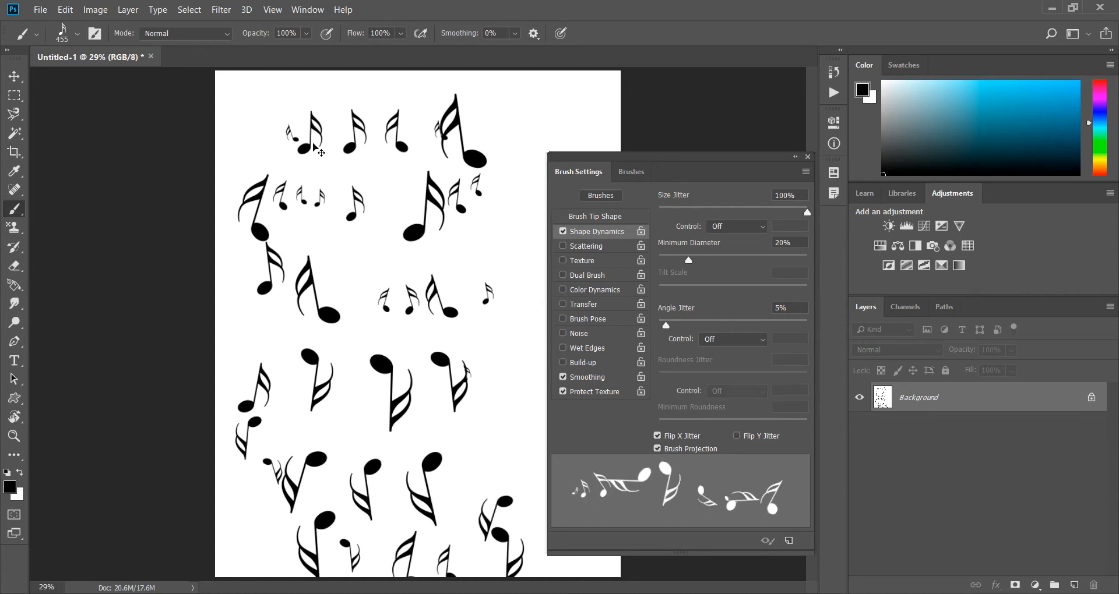
pyautogui.hotkey('ctrl', 'BackSpace')
pyautogui.moveTo(251, 122)
pyautogui.mouseDown()
pyautogui.moveTo(567, 122)
pyautogui.moveTo(494, 196)
pyautogui.moveTo(399, 232)
pyautogui.moveTo(265, 241)
pyautogui.moveTo(264, 295)
pyautogui.moveTo(317, 326)
pyautogui.moveTo(404, 338)
pyautogui.mouseUp()
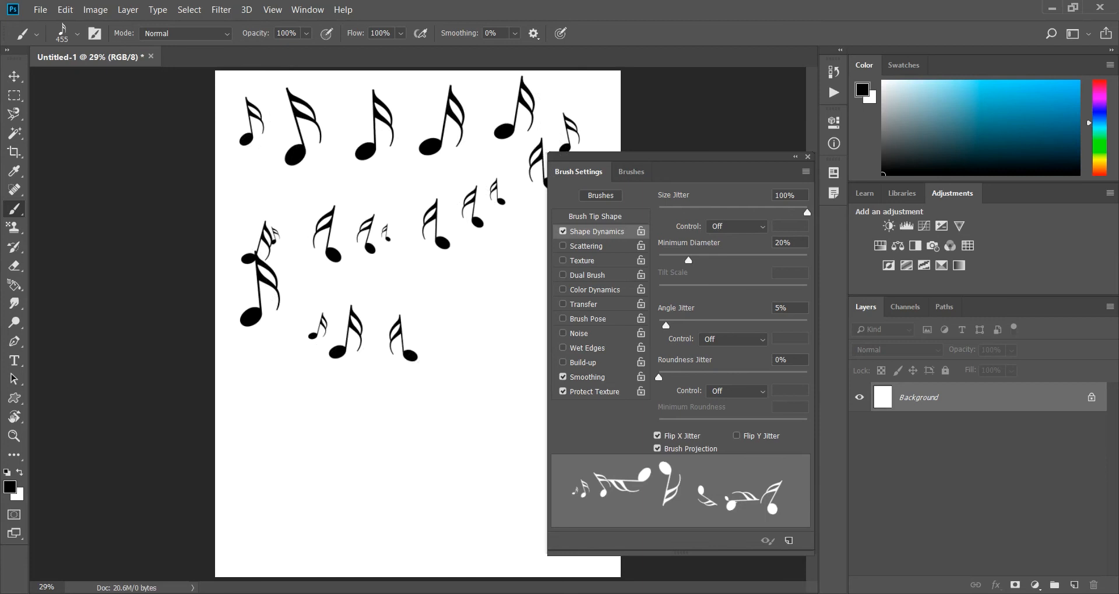
pyautogui.hotkey('ctrl', 'BackSpace')
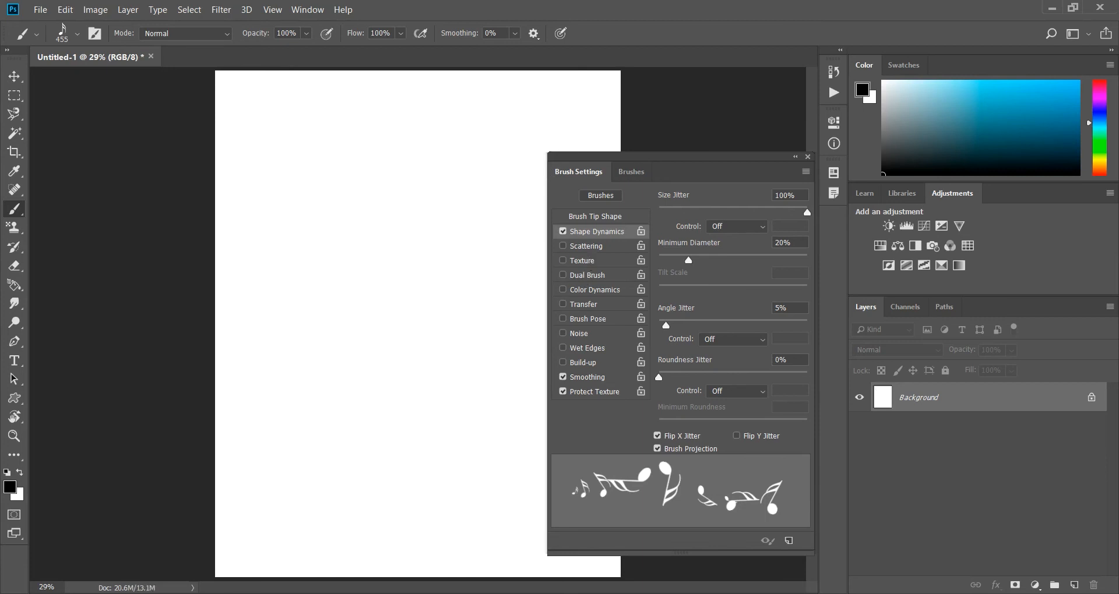
# Enable Scattering with a Scatter of 59% and turn off Brush Projection in Shape Dynamics.
pyautogui.click(594, 250)
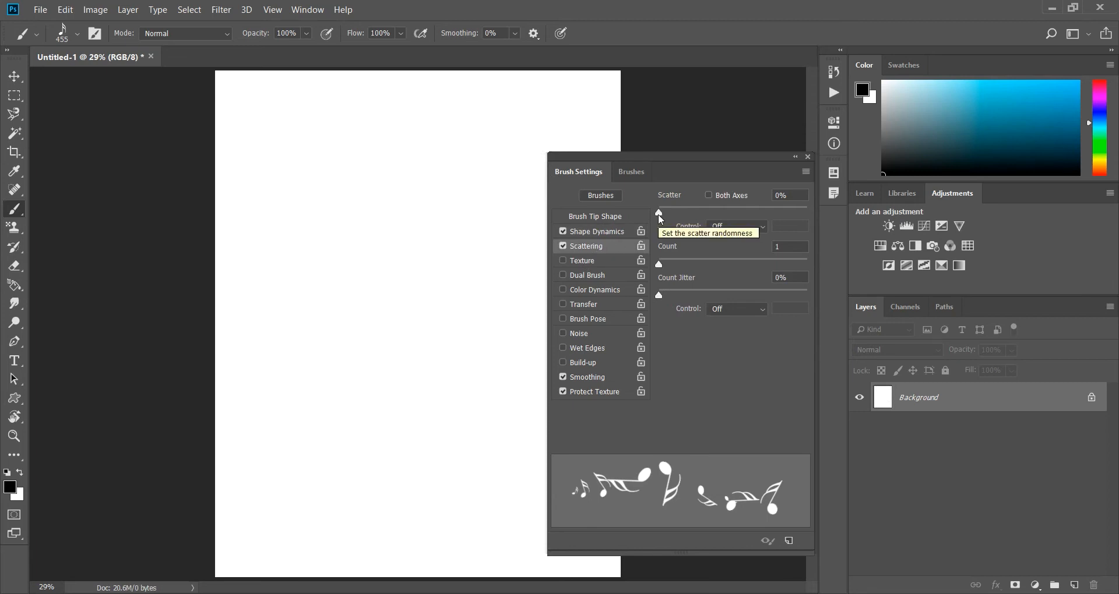
pyautogui.moveTo(658, 215)
pyautogui.mouseDown()
pyautogui.moveTo(690, 215)
pyautogui.moveTo(667, 213)
pyautogui.mouseUp()
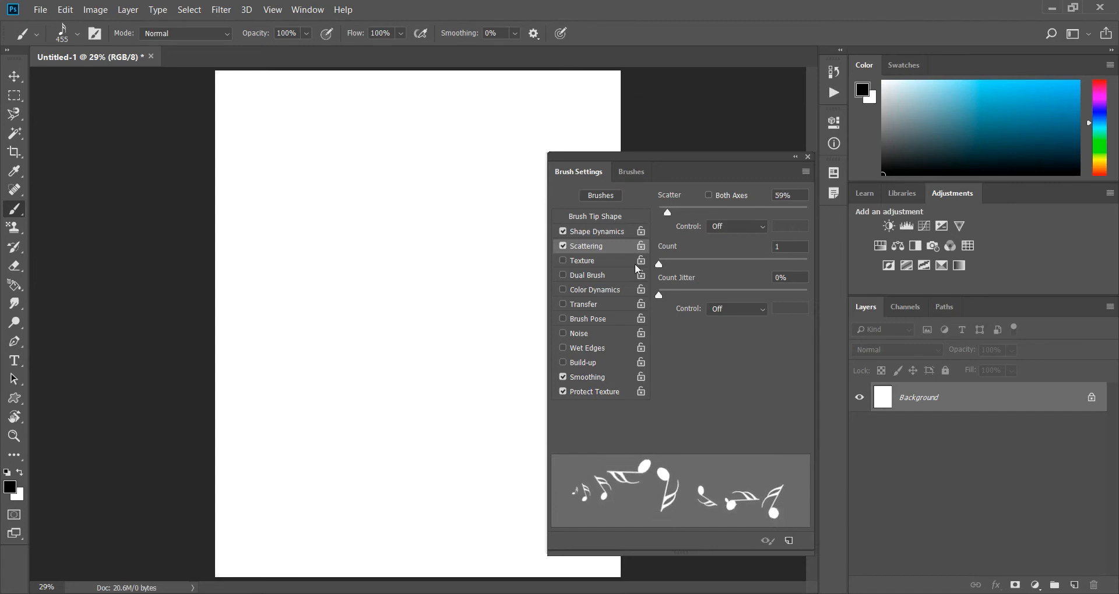
pyautogui.click(601, 234)
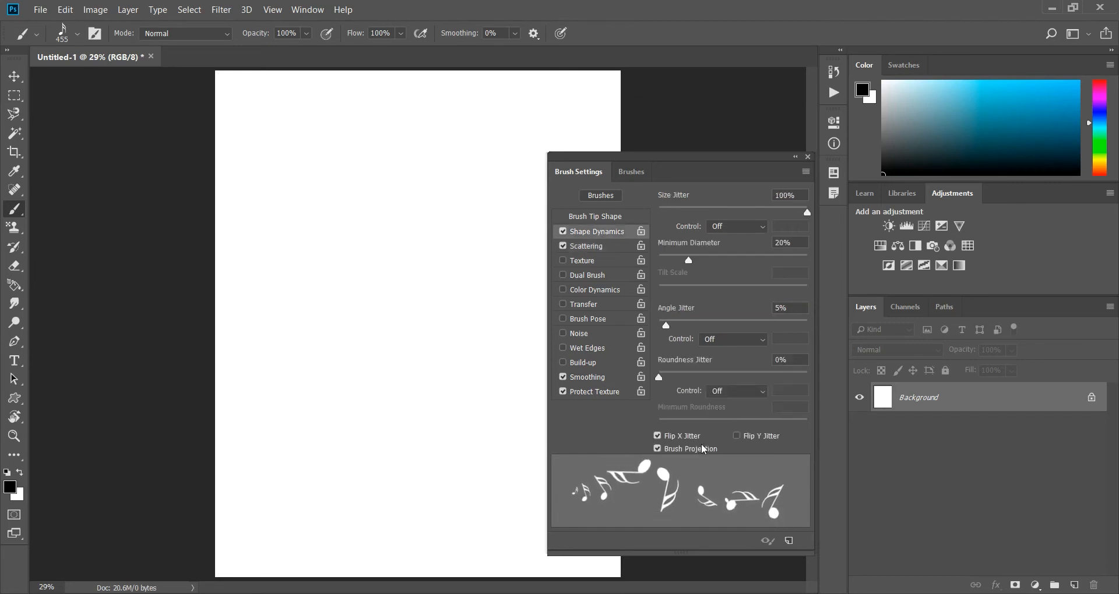
pyautogui.click(659, 449)
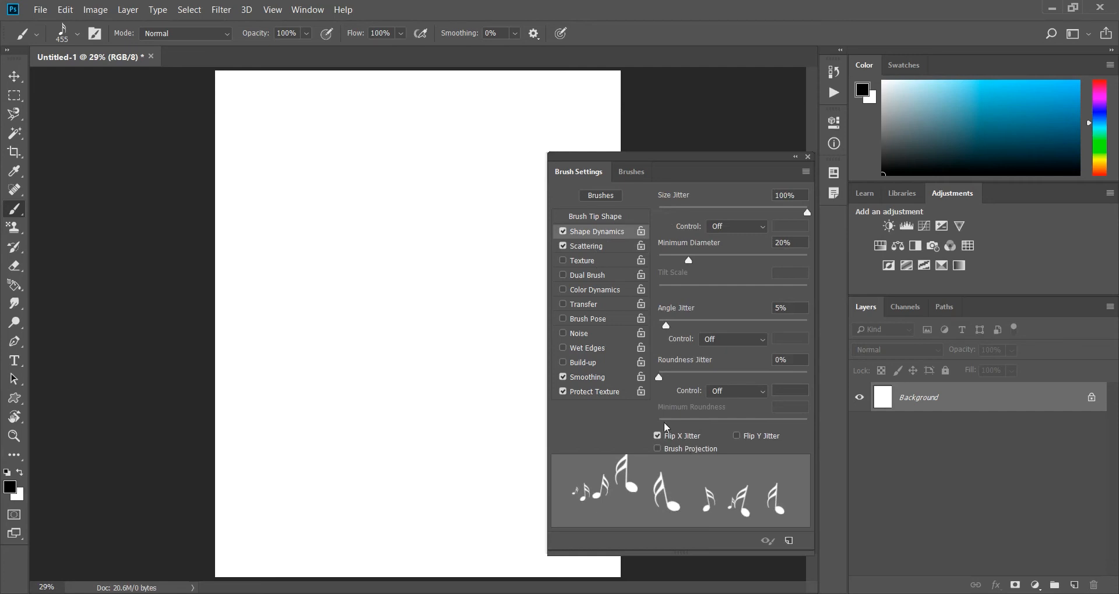
# Raise the Scatter to 471% and paint widely scattered notes over the whole canvas.
pyautogui.click(600, 247)
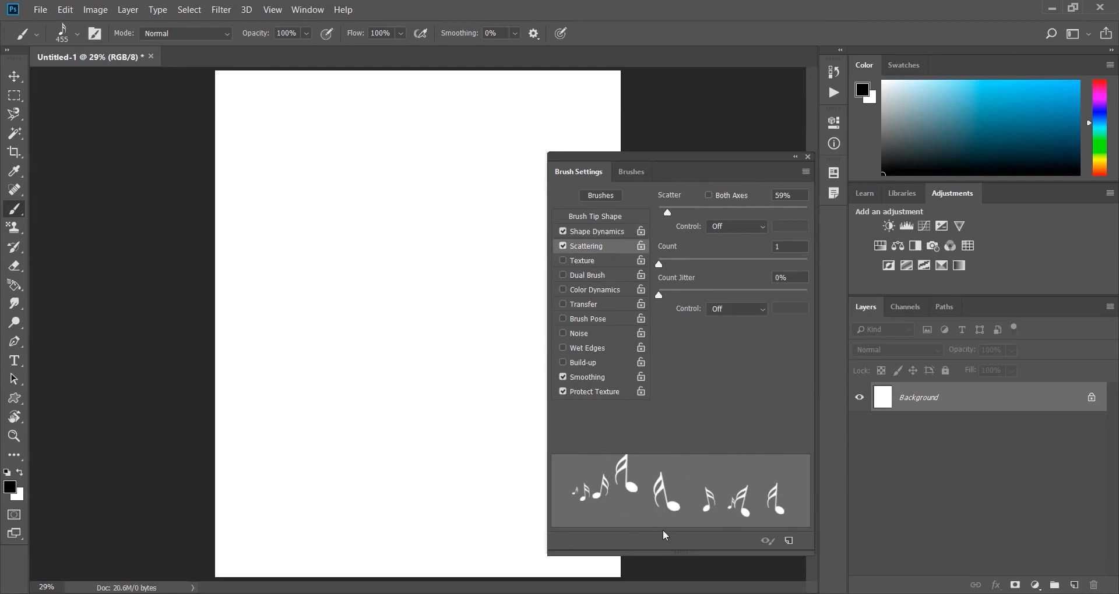
pyautogui.moveTo(668, 216); pyautogui.dragTo(728, 214)
pyautogui.moveTo(267, 130)
pyautogui.mouseDown()
pyautogui.moveTo(333, 147)
pyautogui.moveTo(459, 143)
pyautogui.moveTo(493, 193)
pyautogui.moveTo(477, 243)
pyautogui.moveTo(302, 283)
pyautogui.moveTo(279, 300)
pyautogui.moveTo(255, 374)
pyautogui.moveTo(265, 411)
pyautogui.moveTo(305, 458)
pyautogui.moveTo(397, 504)
pyautogui.moveTo(465, 515)
pyautogui.moveTo(531, 479)
pyautogui.moveTo(539, 381)
pyautogui.moveTo(490, 315)
pyautogui.moveTo(314, 271)
pyautogui.moveTo(261, 224)
pyautogui.moveTo(289, 164)
pyautogui.moveTo(346, 139)
pyautogui.moveTo(470, 115)
pyautogui.moveTo(572, 126)
pyautogui.moveTo(586, 174)
pyautogui.moveTo(452, 227)
pyautogui.moveTo(257, 262)
pyautogui.moveTo(223, 290)
pyautogui.moveTo(223, 392)
pyautogui.moveTo(272, 443)
pyautogui.mouseUp()
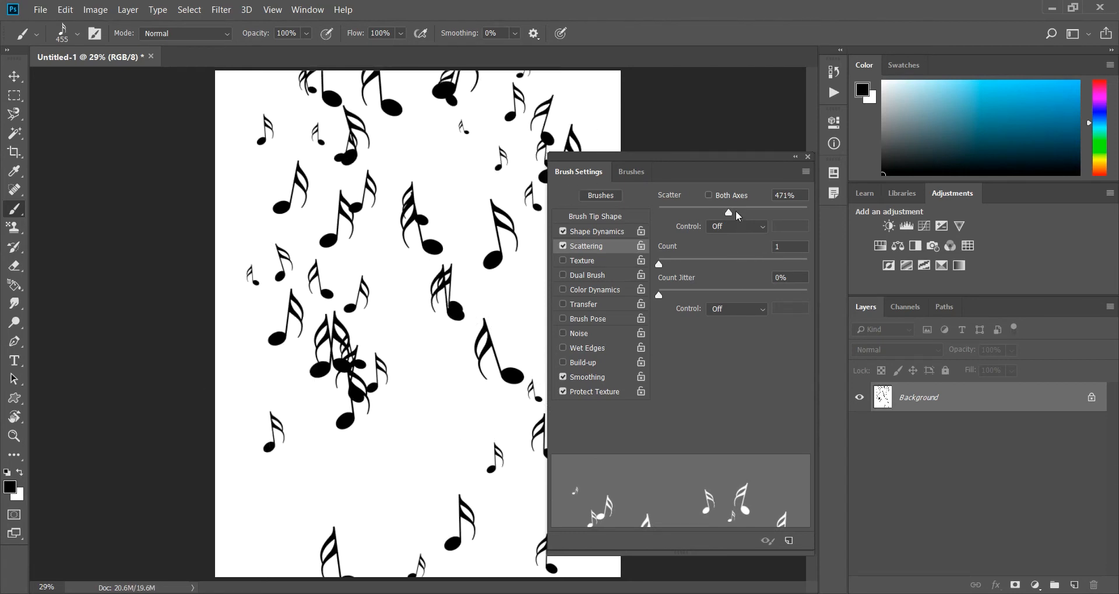
# Lower the Scatter to 83%, clear the canvas, and paint a winding trail of loosely scattered notes plus one single note.
pyautogui.moveTo(731, 217); pyautogui.dragTo(673, 219)
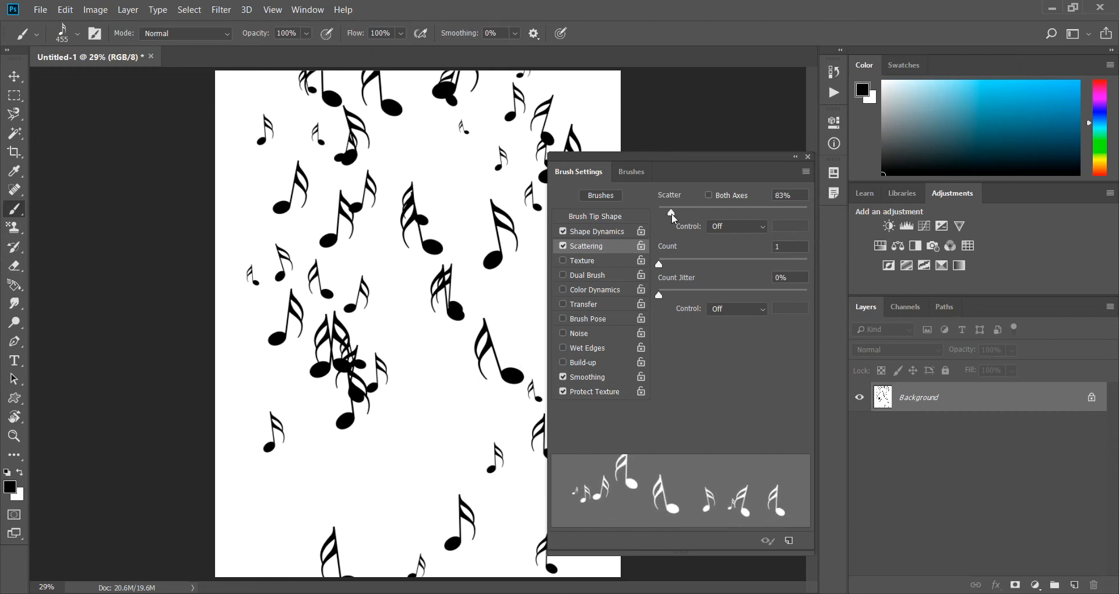
pyautogui.hotkey('ctrl', 'z')
pyautogui.moveTo(256, 139)
pyautogui.mouseDown()
pyautogui.moveTo(324, 153)
pyautogui.moveTo(518, 132)
pyautogui.moveTo(549, 153)
pyautogui.moveTo(525, 228)
pyautogui.moveTo(451, 258)
pyautogui.moveTo(284, 272)
pyautogui.moveTo(265, 311)
pyautogui.moveTo(277, 356)
pyautogui.moveTo(332, 381)
pyautogui.moveTo(402, 378)
pyautogui.mouseUp()
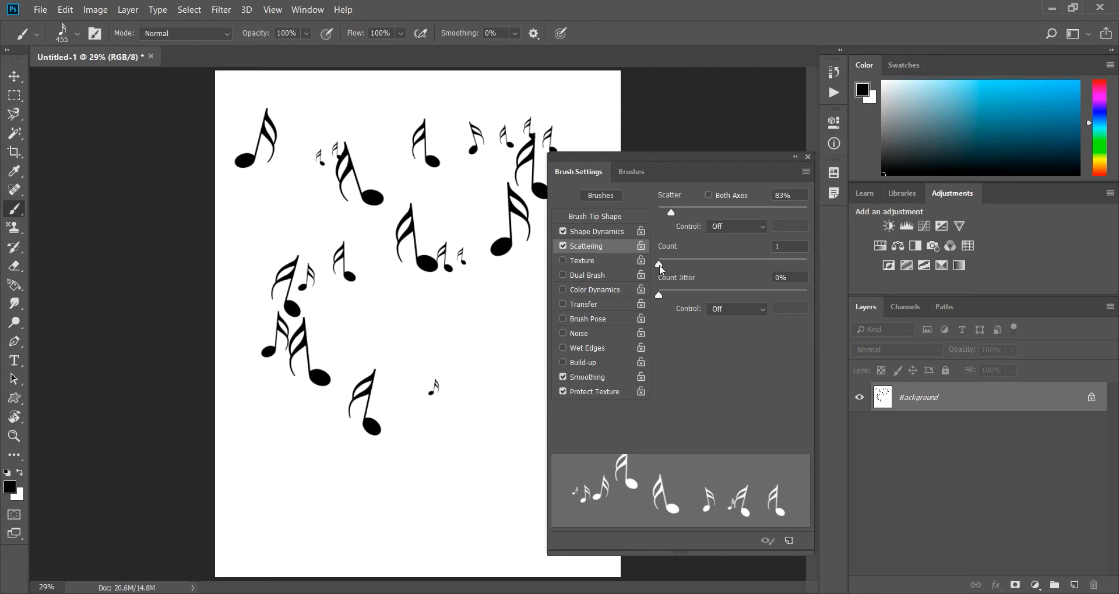
pyautogui.click(459, 336)
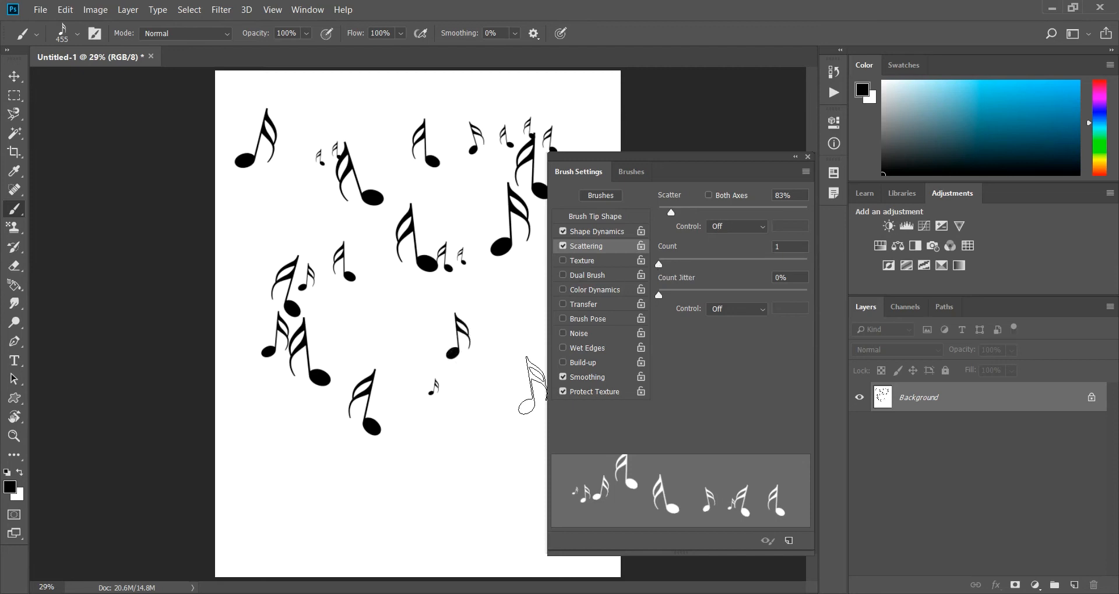
# Raise the Scattering Count to 4, stamp single notes around the canvas's lower half and middle, and clear the canvas to white.
pyautogui.moveTo(660, 265); pyautogui.dragTo(691, 265)
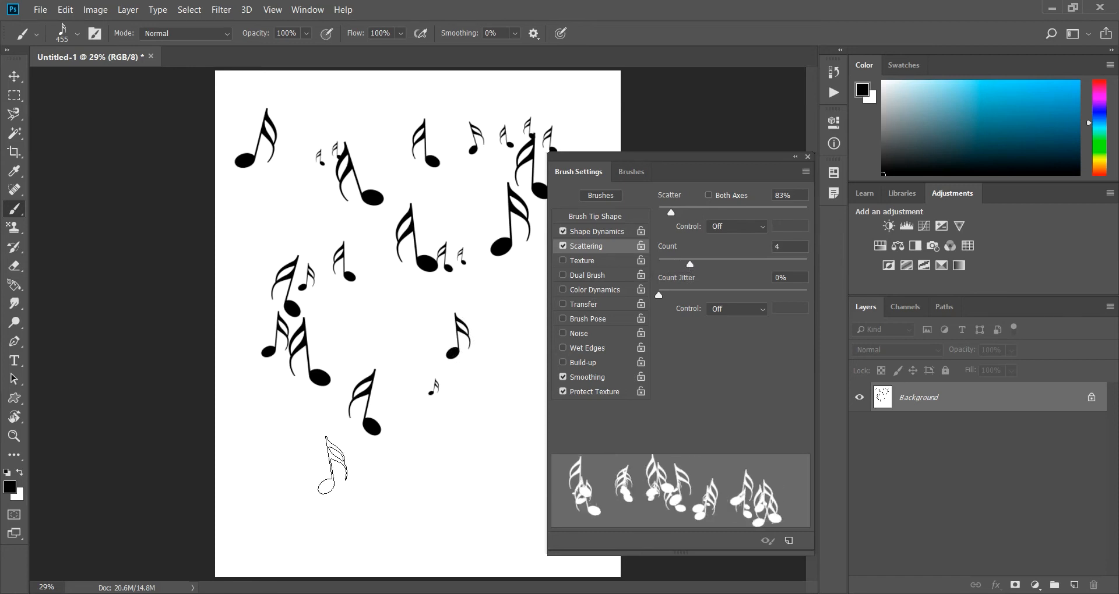
pyautogui.click(315, 474)
pyautogui.click(406, 481)
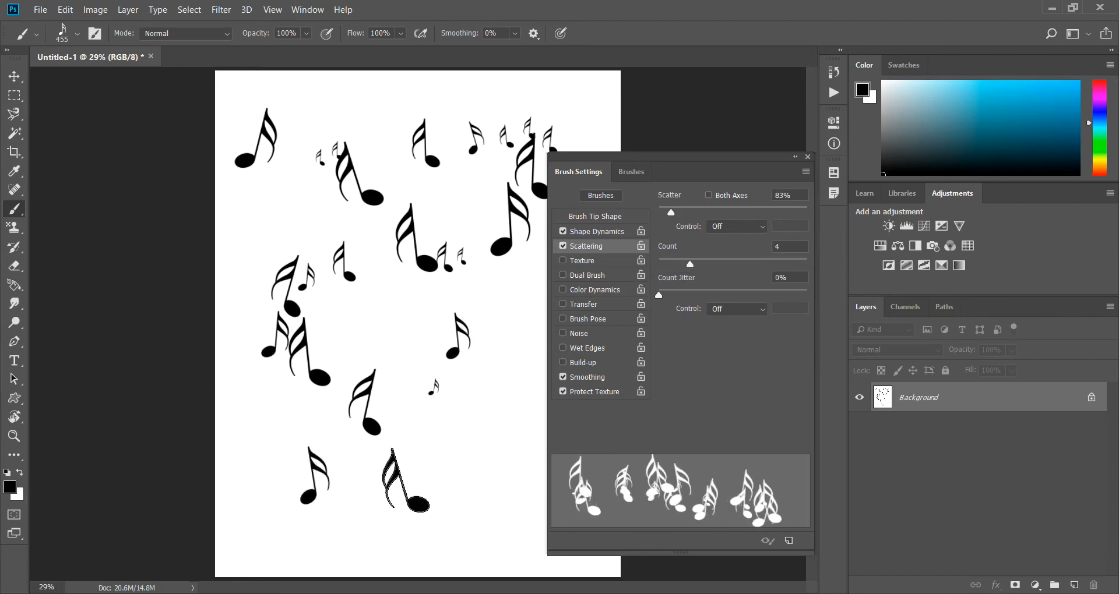
pyautogui.click(466, 456)
pyautogui.click(403, 324)
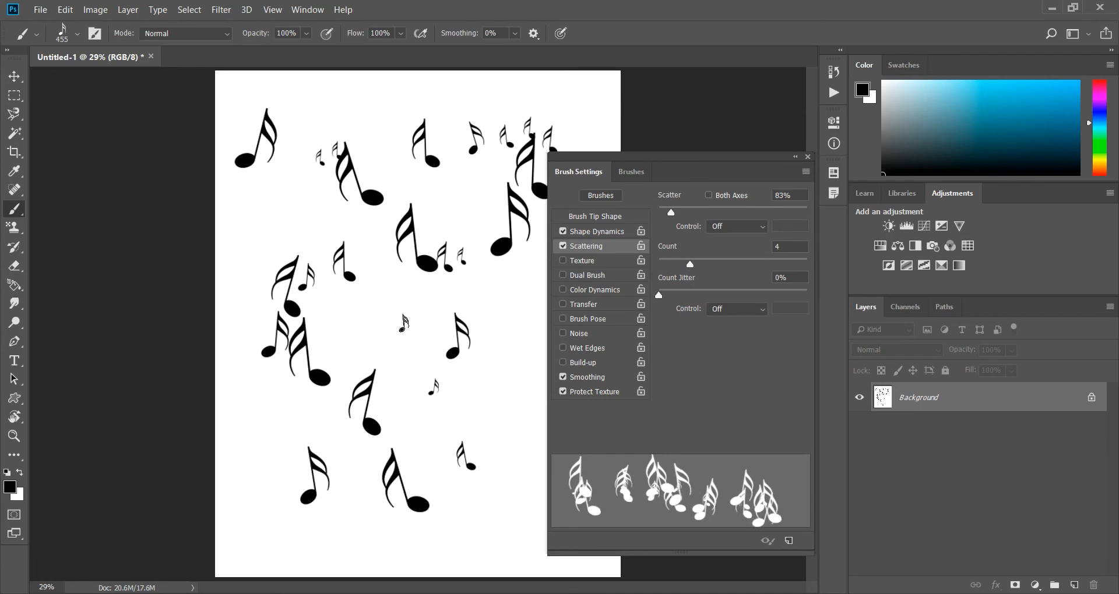
pyautogui.click(340, 312)
pyautogui.hotkey('ctrl', 'BackSpace')
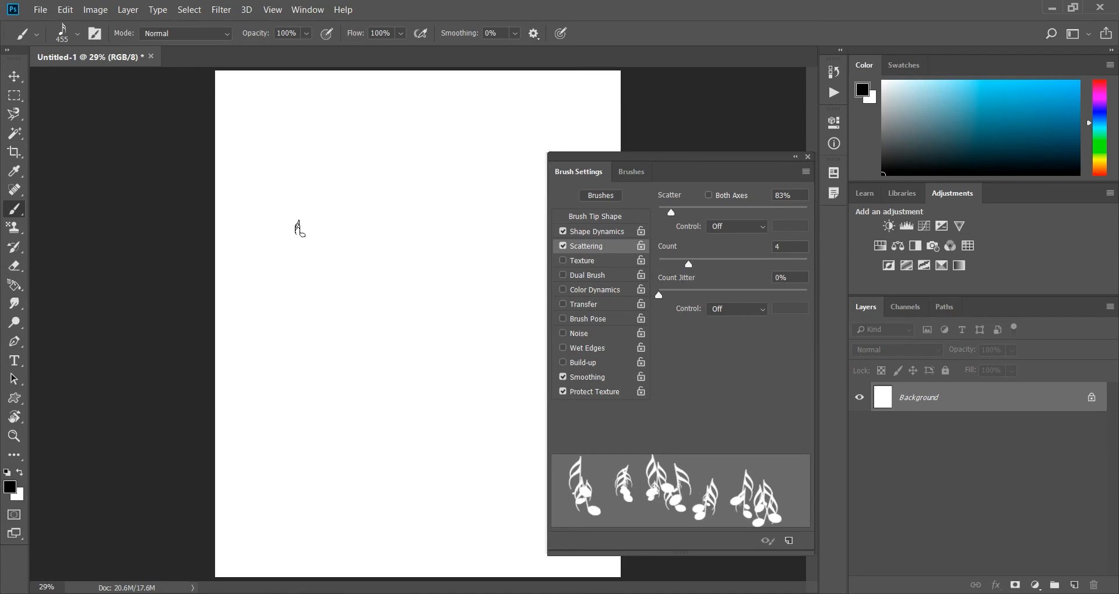
# Stamp three groups of notes near the canvas's upper area and paint a long looping trail of dense note clusters.
pyautogui.click(290, 174)
pyautogui.click(395, 151)
pyautogui.click(332, 209)
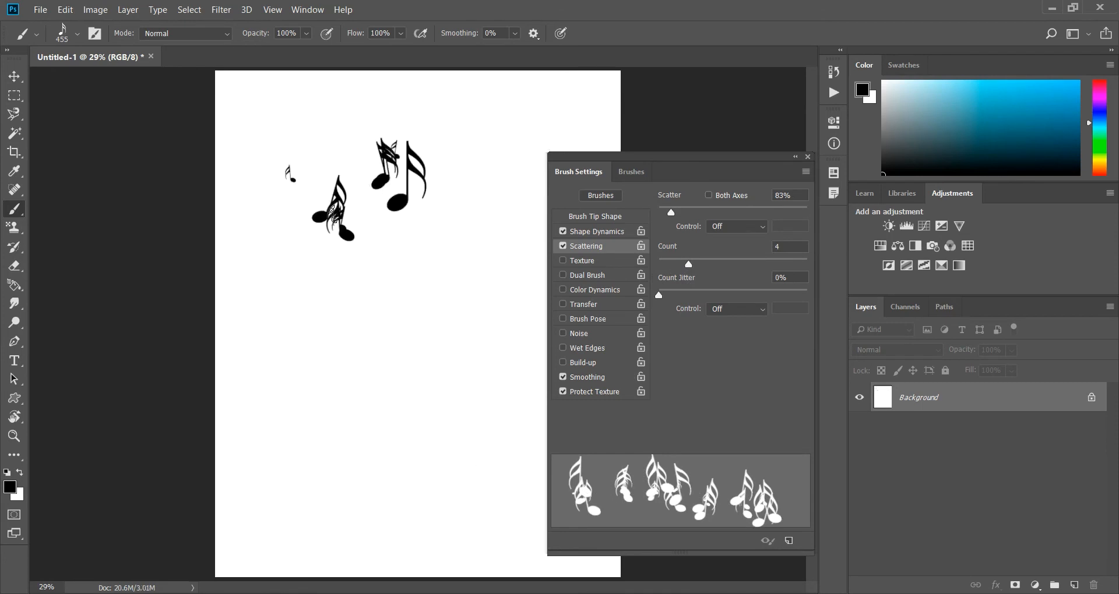
pyautogui.moveTo(258, 354)
pyautogui.mouseDown()
pyautogui.moveTo(309, 417)
pyautogui.moveTo(347, 429)
pyautogui.moveTo(396, 422)
pyautogui.moveTo(452, 386)
pyautogui.moveTo(477, 342)
pyautogui.moveTo(489, 241)
pyautogui.moveTo(486, 165)
pyautogui.moveTo(444, 109)
pyautogui.moveTo(302, 108)
pyautogui.moveTo(255, 120)
pyautogui.moveTo(241, 173)
pyautogui.moveTo(329, 224)
pyautogui.moveTo(421, 250)
pyautogui.mouseUp()
pyautogui.click(420, 251)
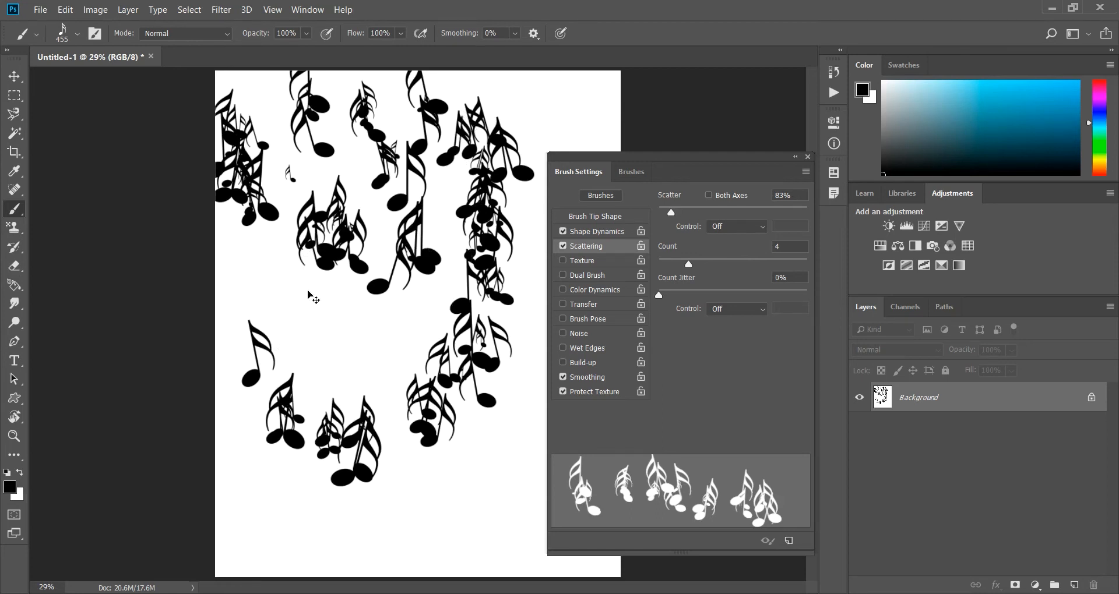
# Lower the Count to 2, paint another trail of notes around the lower canvas, and clear the canvas to white.
pyautogui.moveTo(689, 267); pyautogui.dragTo(666, 267)
pyautogui.moveTo(347, 287)
pyautogui.mouseDown()
pyautogui.moveTo(328, 395)
pyautogui.moveTo(426, 464)
pyautogui.moveTo(451, 530)
pyautogui.moveTo(493, 547)
pyautogui.moveTo(380, 547)
pyautogui.moveTo(280, 530)
pyautogui.moveTo(247, 508)
pyautogui.moveTo(219, 428)
pyautogui.moveTo(235, 360)
pyautogui.moveTo(256, 326)
pyautogui.mouseUp()
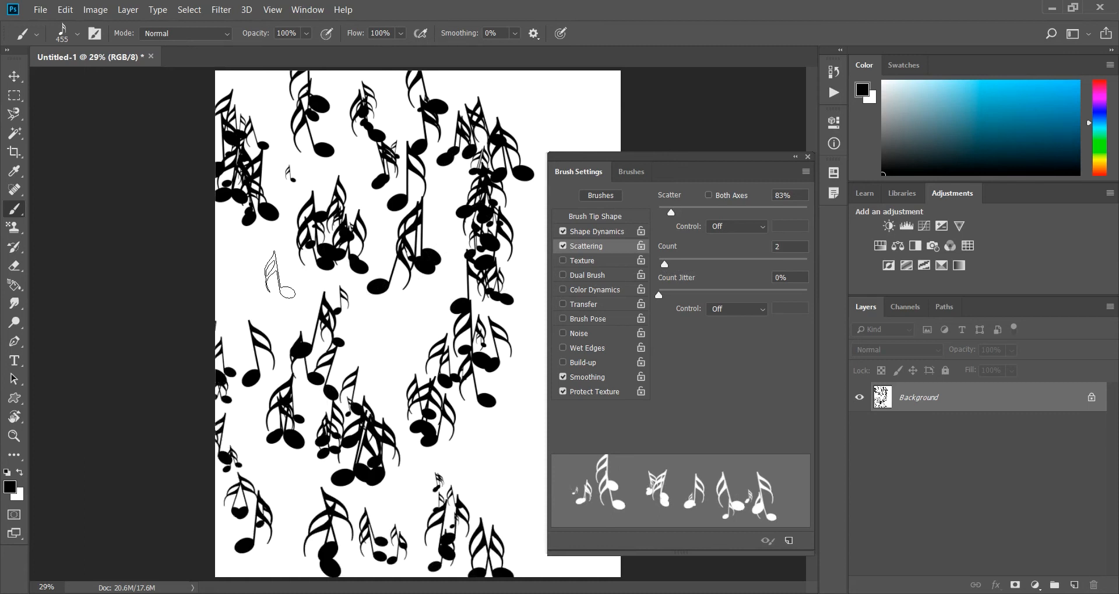
pyautogui.hotkey('ctrl', 'z')
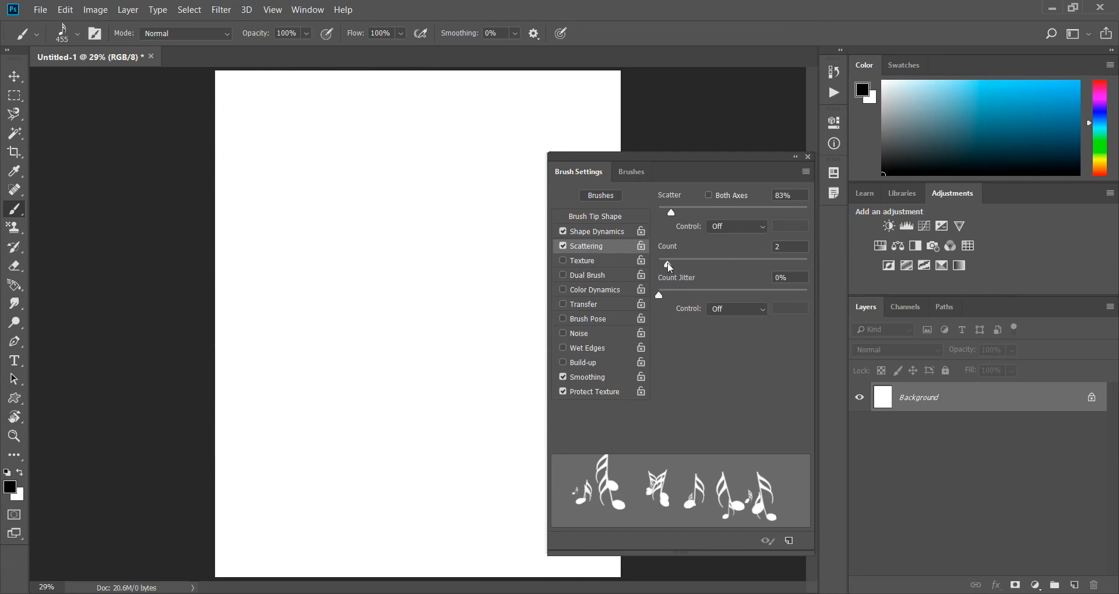
# Set the Count to 3 and the Count Jitter to 95%, and paint varied clusters of notes across the canvas.
pyautogui.moveTo(669, 268); pyautogui.dragTo(663, 267)
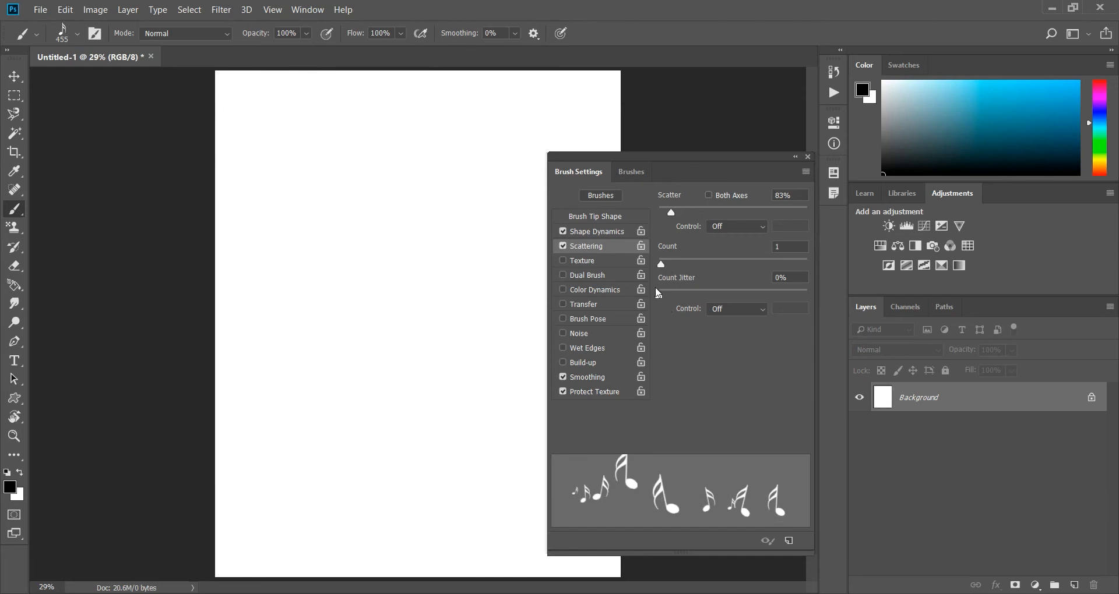
pyautogui.moveTo(659, 295)
pyautogui.mouseDown()
pyautogui.moveTo(716, 294)
pyautogui.moveTo(657, 292)
pyautogui.moveTo(675, 265)
pyautogui.mouseUp()
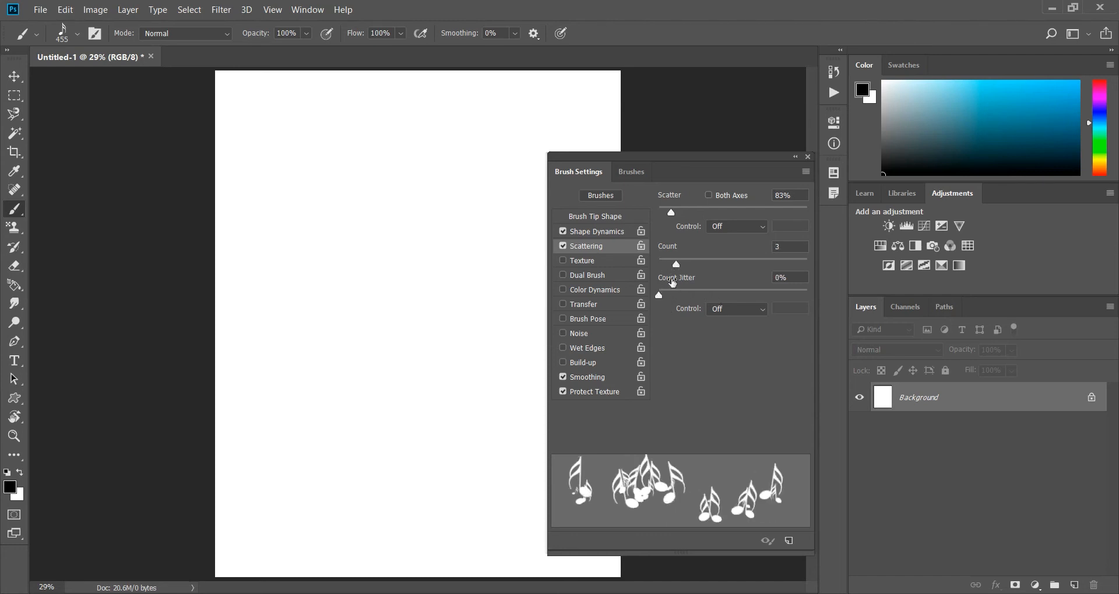
pyautogui.moveTo(662, 295); pyautogui.dragTo(800, 296)
pyautogui.moveTo(324, 198)
pyautogui.mouseDown()
pyautogui.moveTo(385, 163)
pyautogui.moveTo(470, 209)
pyautogui.moveTo(463, 274)
pyautogui.mouseUp()
pyautogui.moveTo(405, 304)
pyautogui.mouseDown()
pyautogui.moveTo(294, 330)
pyautogui.moveTo(290, 372)
pyautogui.moveTo(359, 422)
pyautogui.moveTo(454, 427)
pyautogui.moveTo(496, 401)
pyautogui.mouseUp()
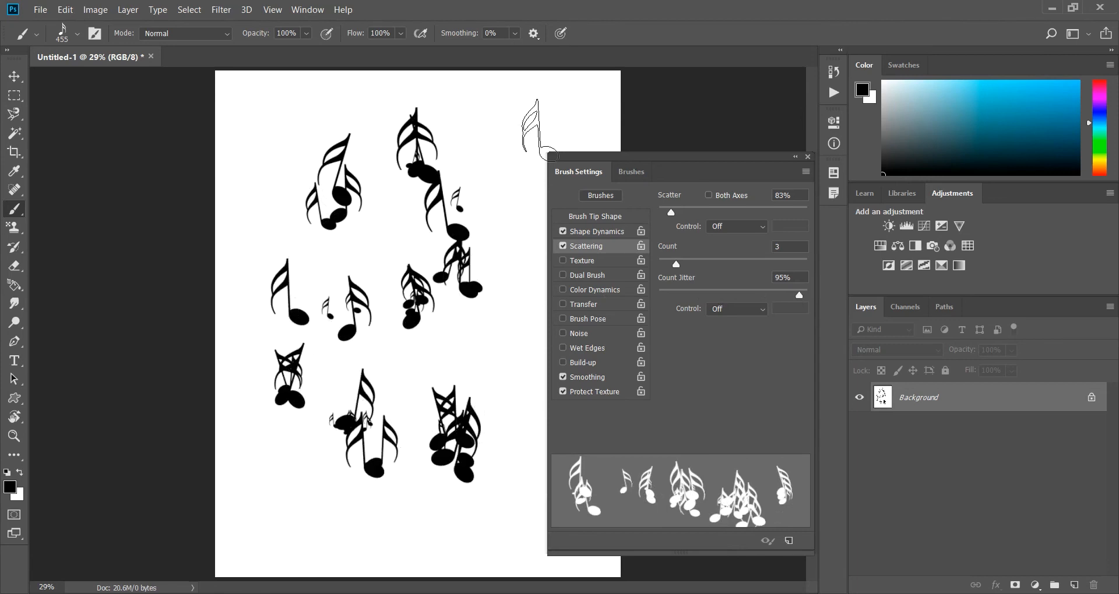
# Test a Count Jitter of 100% with a Count of 1 by painting a few notes, and reset the Count Jitter to 0%.
pyautogui.moveTo(800, 297)
pyautogui.mouseDown()
pyautogui.moveTo(658, 297)
pyautogui.moveTo(643, 268)
pyautogui.moveTo(751, 296)
pyautogui.moveTo(837, 297)
pyautogui.mouseUp()
pyautogui.moveTo(370, 259); pyautogui.dragTo(412, 167)
pyautogui.click(468, 138)
pyautogui.click(504, 196)
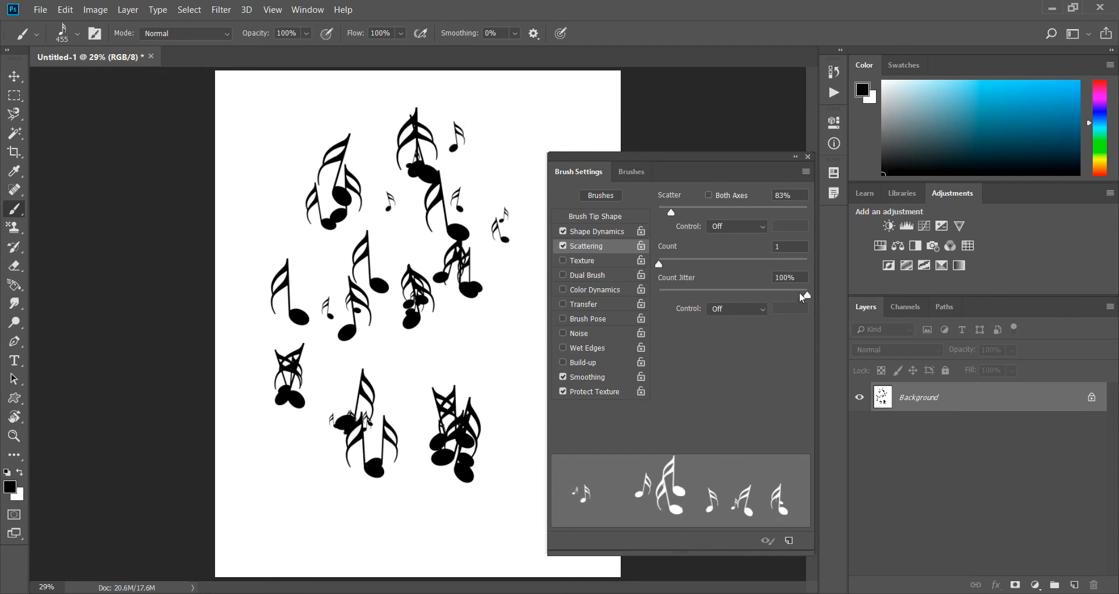
pyautogui.moveTo(807, 297); pyautogui.dragTo(636, 296)
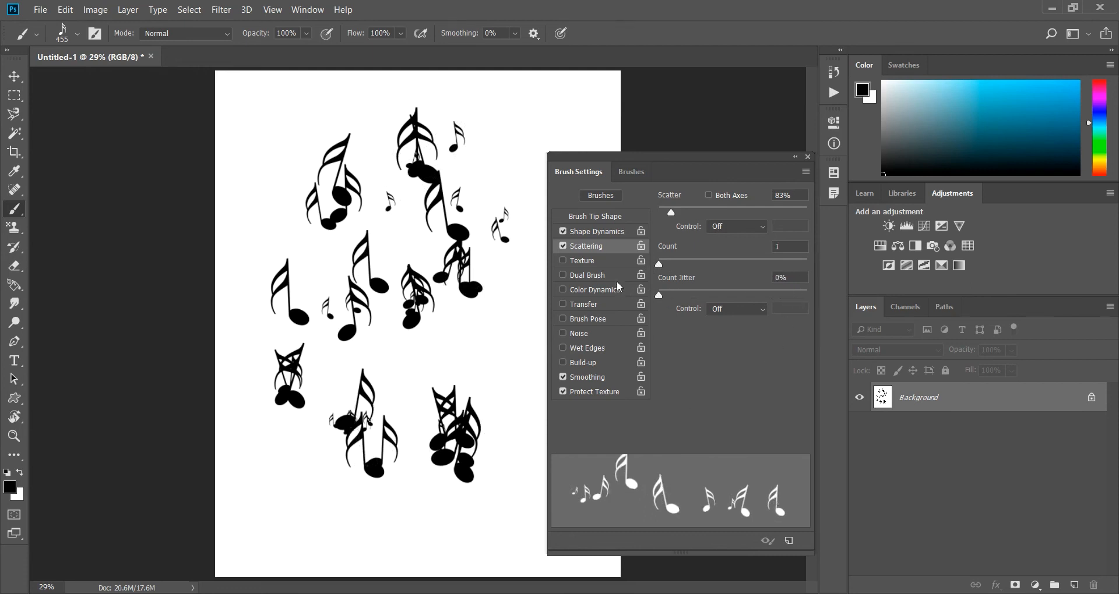
# Enable Texture for the brush, clear the canvas to white, and choose the black-and-white dotted pattern as the texture.
pyautogui.click(597, 261)
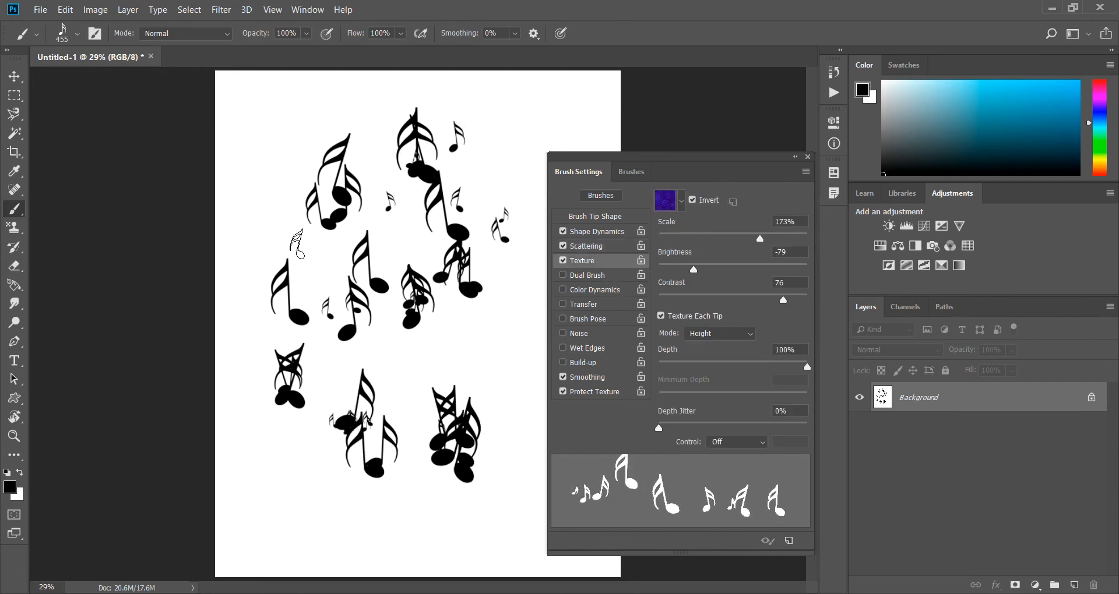
pyautogui.hotkey('ctrl', 'BackSpace')
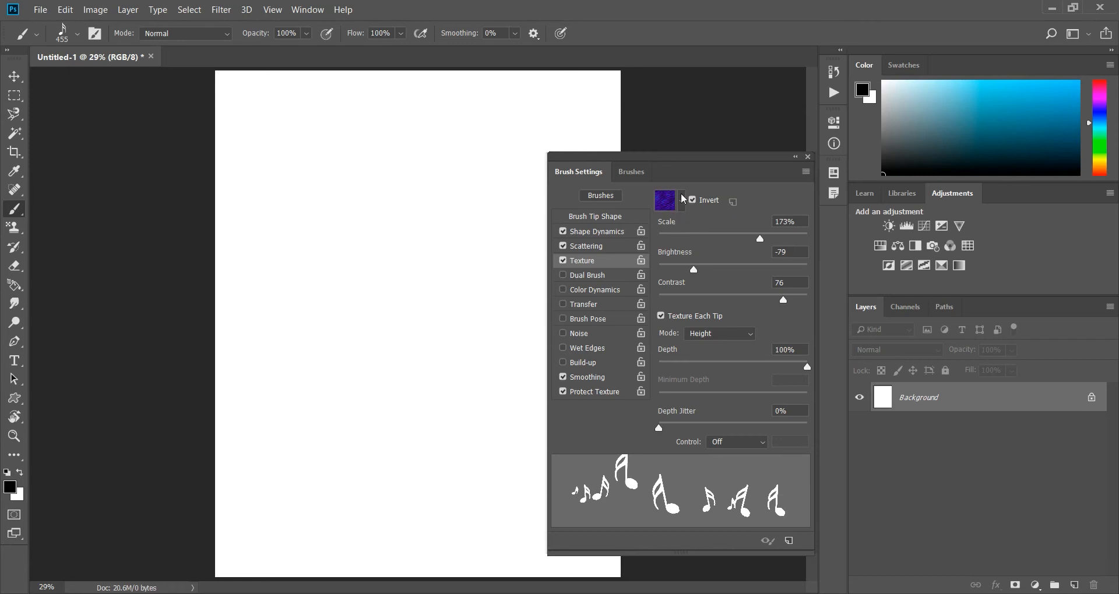
pyautogui.click(682, 200)
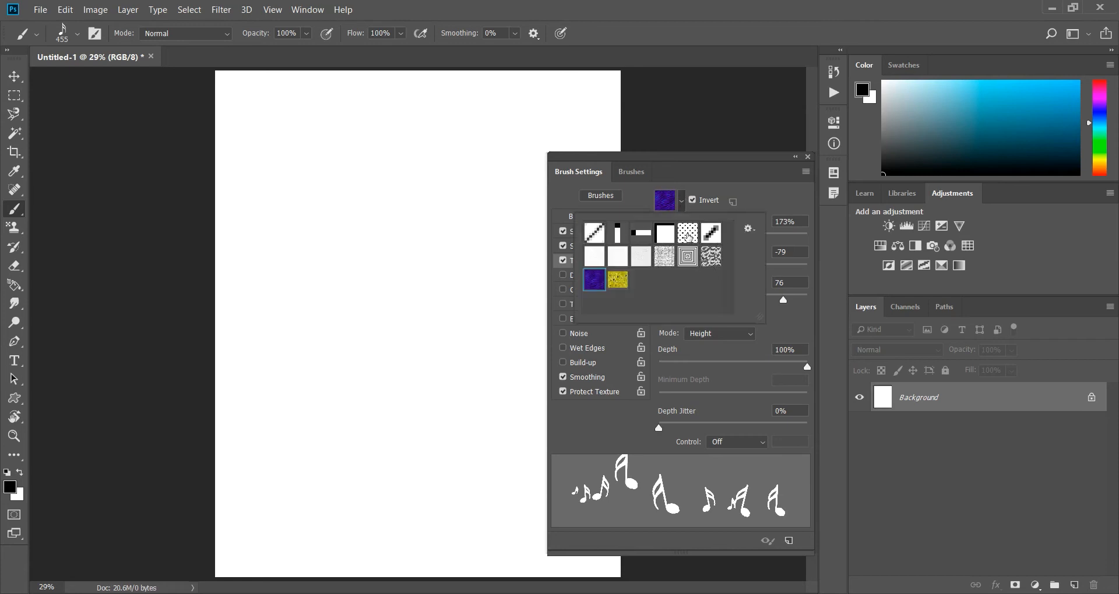
pyautogui.click(688, 233)
# Test the textured brush by stamping several black notes, and paint a trail of notes with a bright blue foreground colour.
pyautogui.click(260, 143)
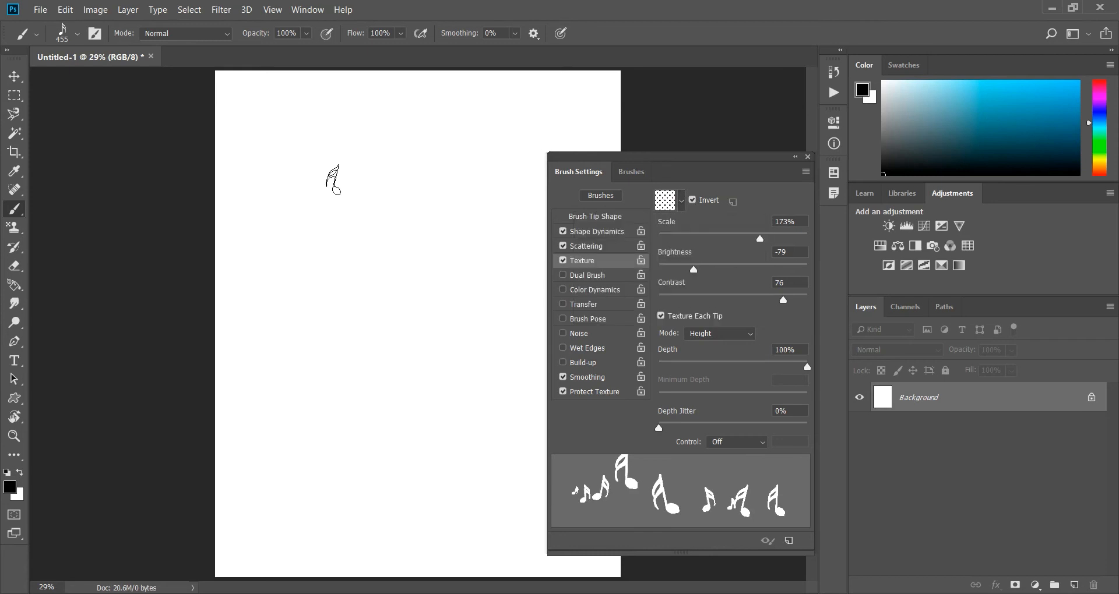
pyautogui.click(323, 174)
pyautogui.click(371, 250)
pyautogui.click(442, 151)
pyautogui.click(333, 125)
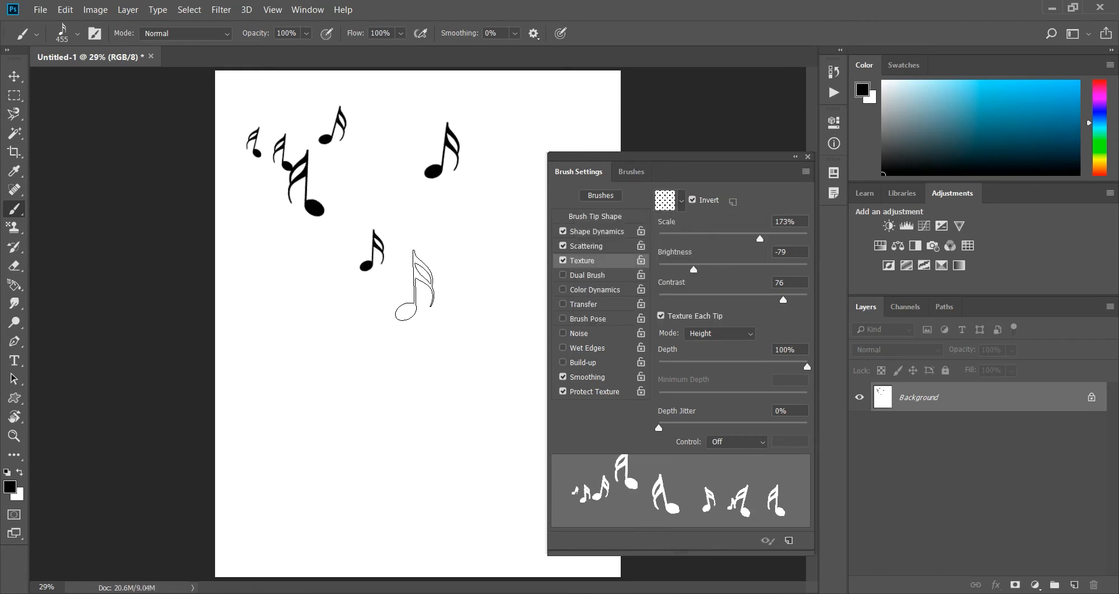
pyautogui.moveTo(993, 141)
pyautogui.mouseDown()
pyautogui.moveTo(1034, 138)
pyautogui.moveTo(1076, 98)
pyautogui.mouseUp()
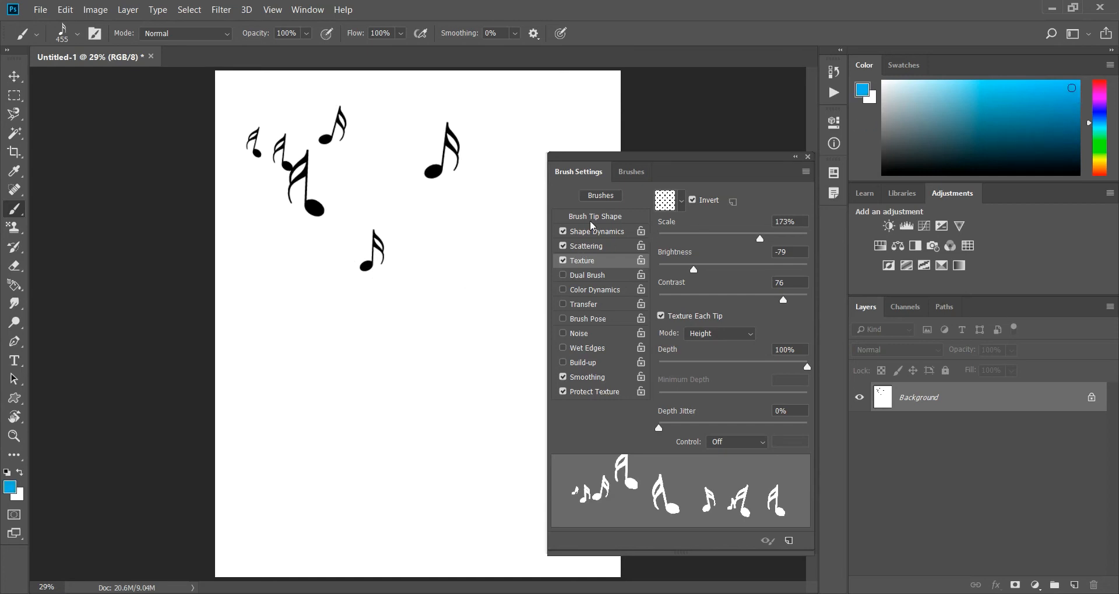
pyautogui.moveTo(280, 313)
pyautogui.mouseDown()
pyautogui.moveTo(347, 349)
pyautogui.moveTo(415, 307)
pyautogui.moveTo(477, 224)
pyautogui.mouseUp()
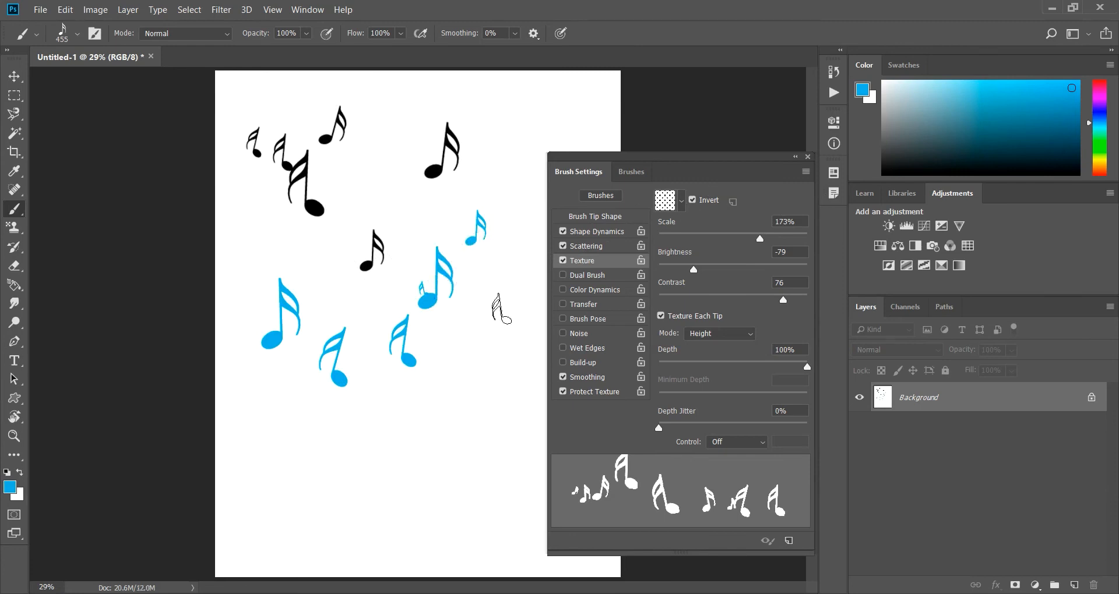
# Try the dark blue-purple pattern as the brush texture and switch the texture to the black-and-white dotted pattern.
pyautogui.click(681, 201)
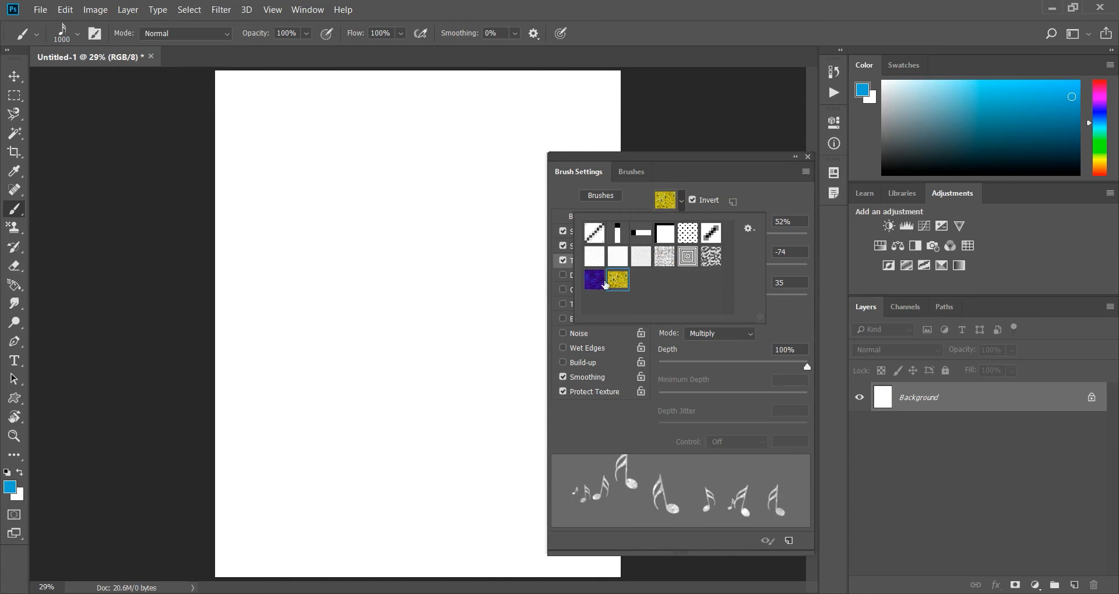
pyautogui.click(594, 280)
pyautogui.click(682, 207)
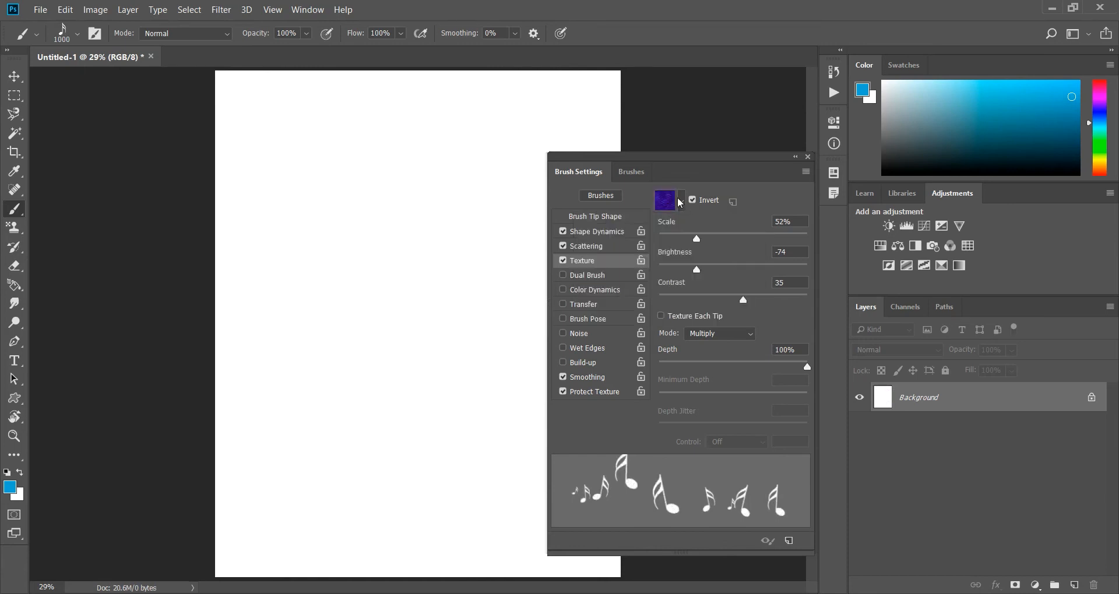
pyautogui.click(680, 202)
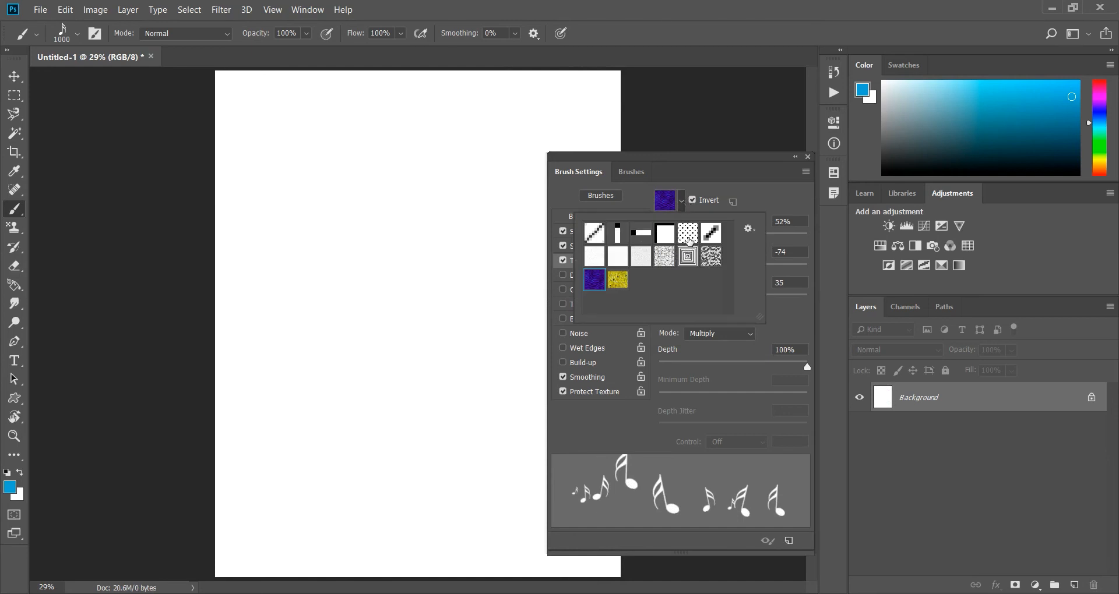
pyautogui.click(681, 239)
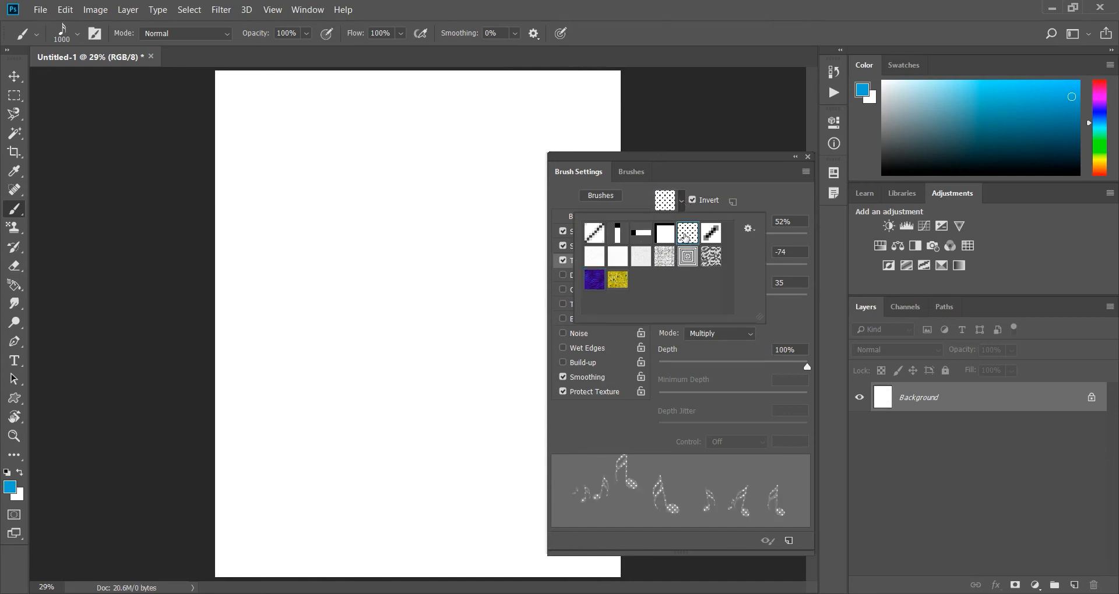
pyautogui.click(755, 190)
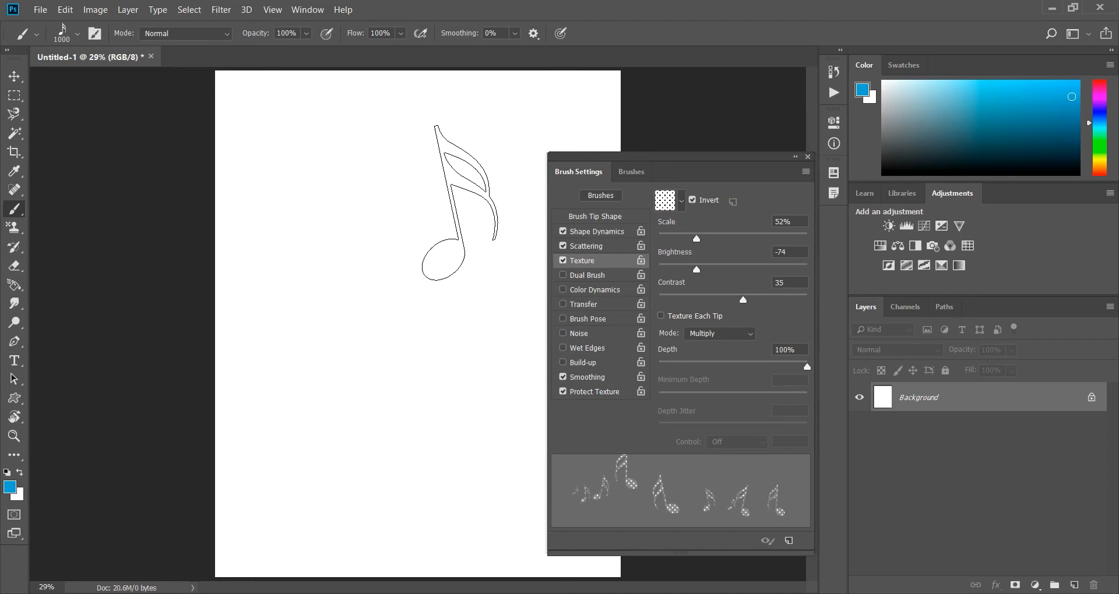
# Paint three large blue notes with the dotted texture and inspect the dot pattern on them up close.
pyautogui.moveTo(381, 200); pyautogui.dragTo(427, 223)
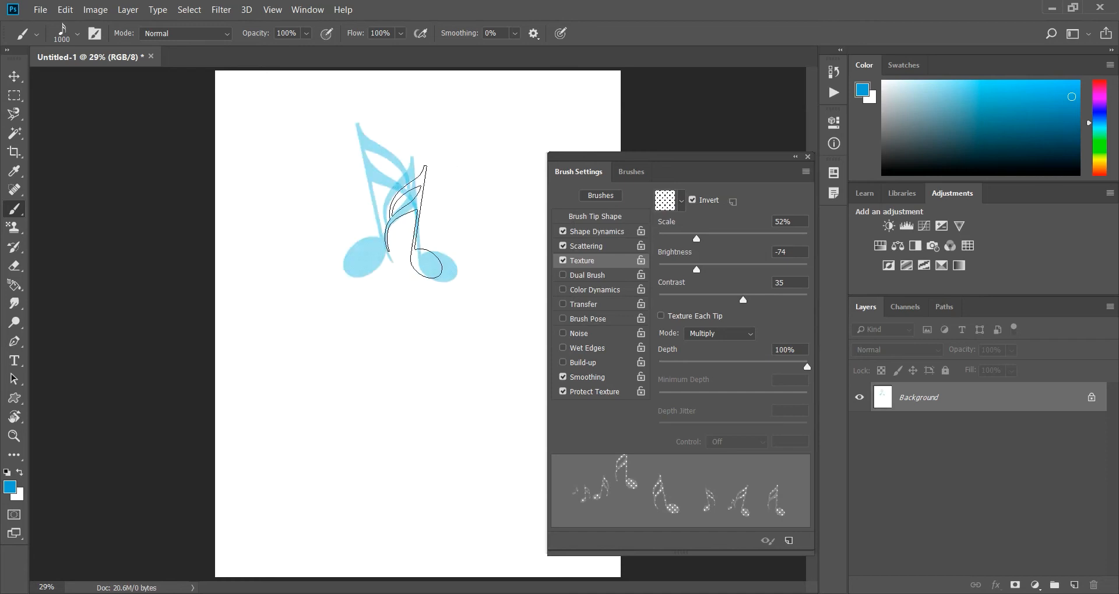
pyautogui.click(351, 341)
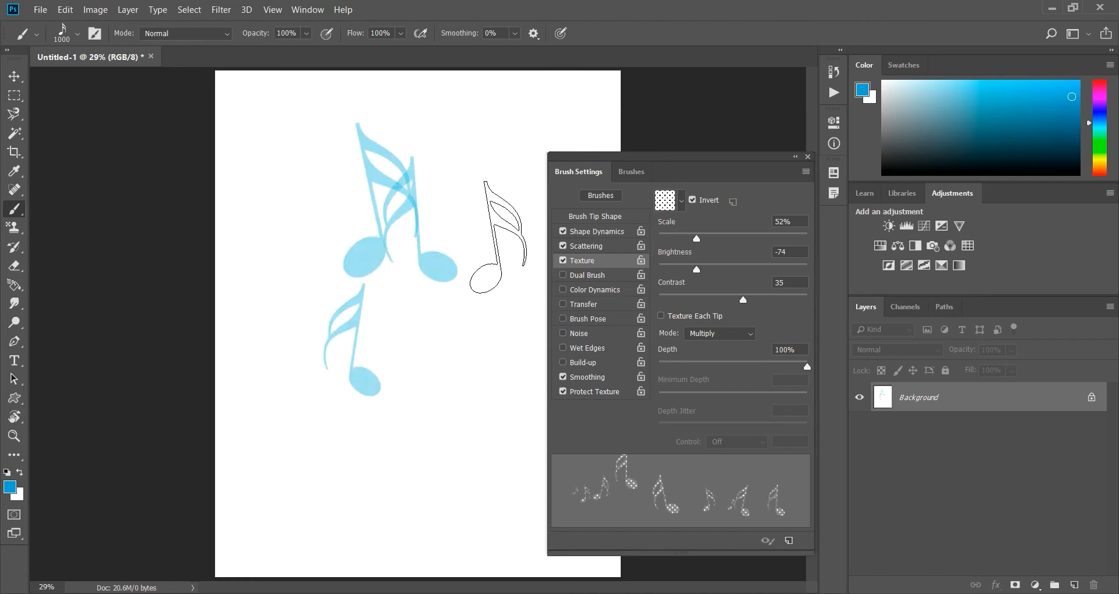
pyautogui.scroll(3, 380, 239)
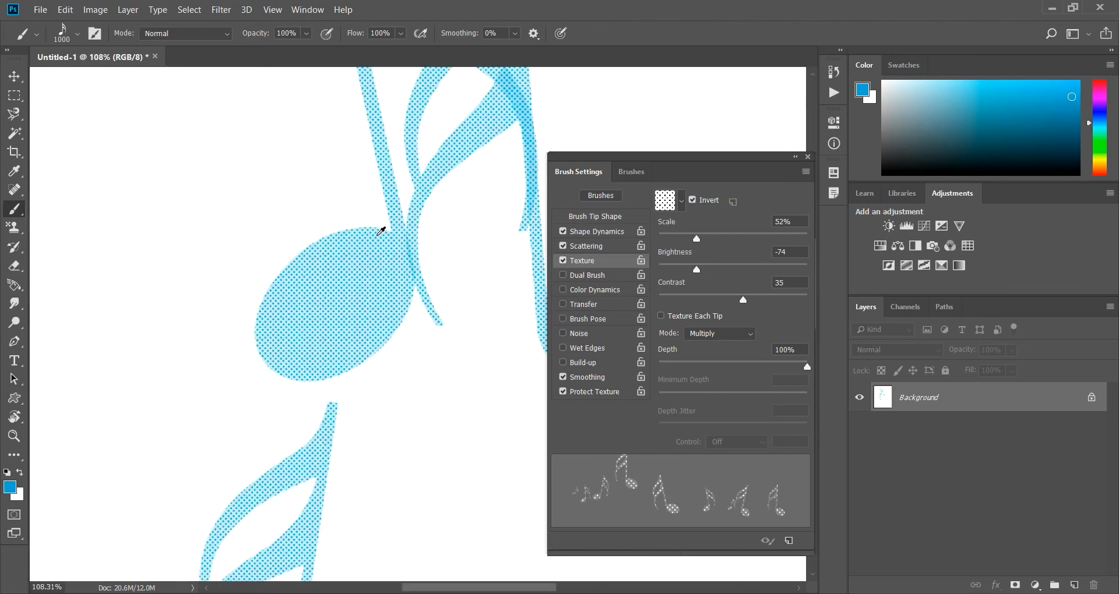
pyautogui.scroll(-3, 293, 285)
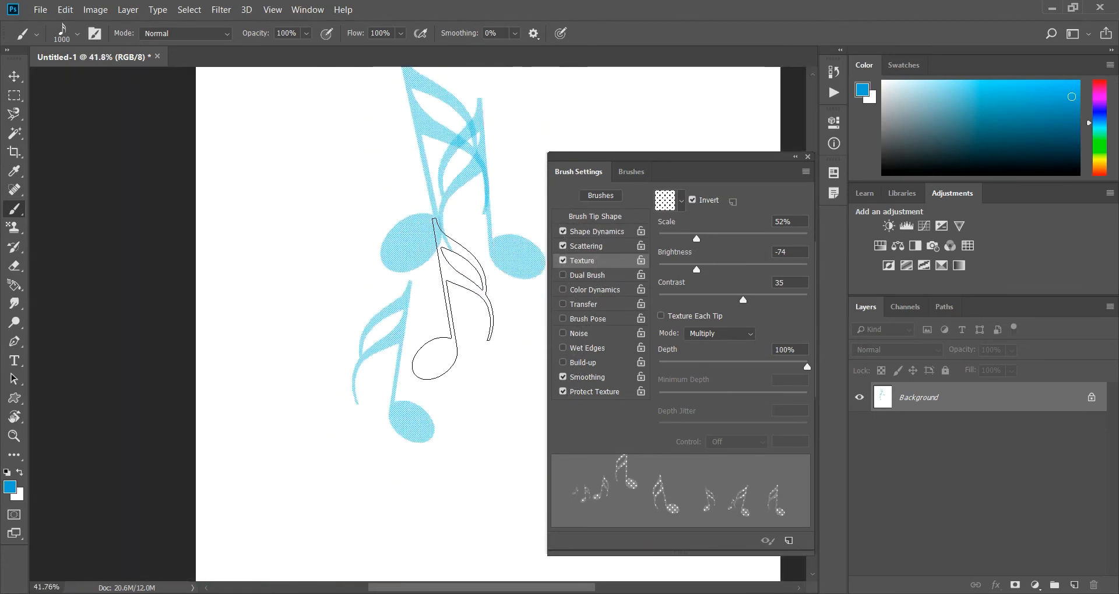
# Increase the texture Scale to 93% and stamp two large notes beside the existing ones.
pyautogui.moveTo(696, 239); pyautogui.dragTo(734, 241)
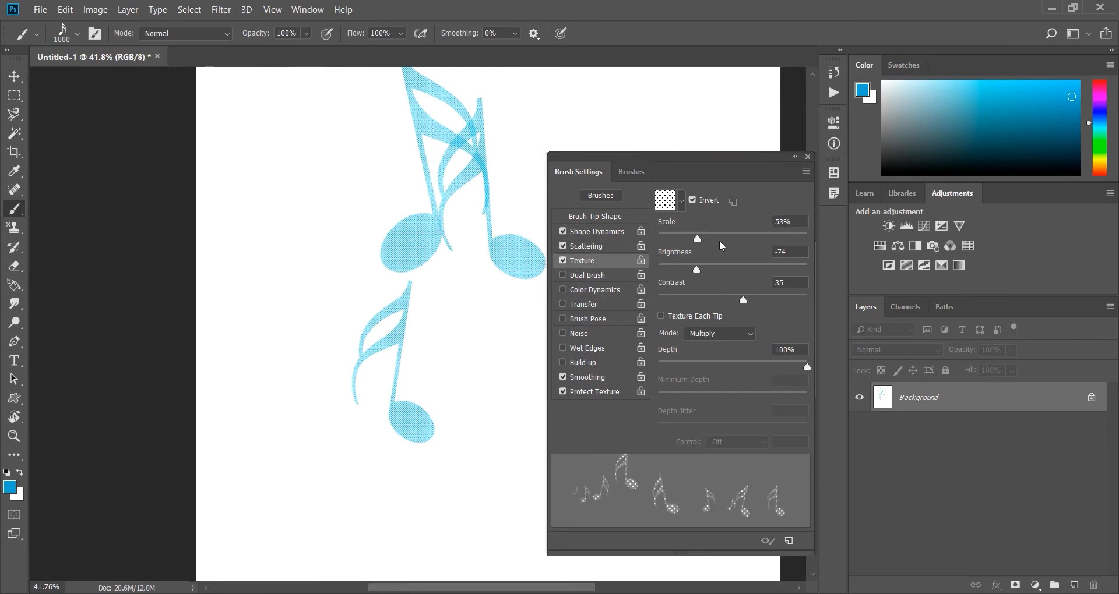
pyautogui.moveTo(698, 239); pyautogui.dragTo(726, 239)
pyautogui.click(261, 230)
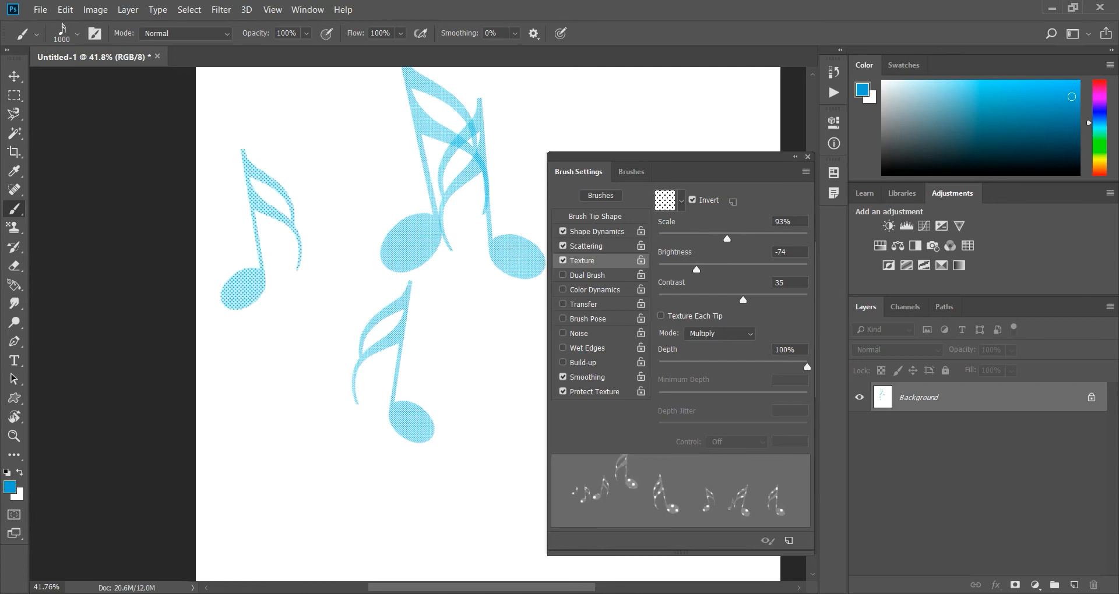
pyautogui.click(341, 311)
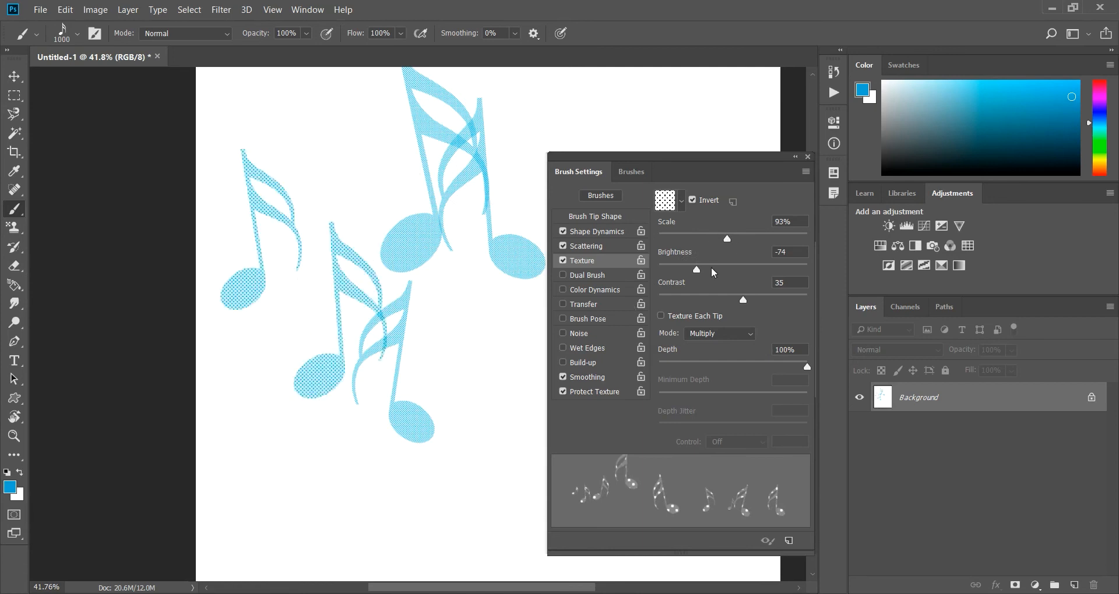
# Raise the texture Brightness to 21 and stamp several notes around the existing ones.
pyautogui.moveTo(698, 271); pyautogui.dragTo(743, 269)
pyautogui.click(221, 420)
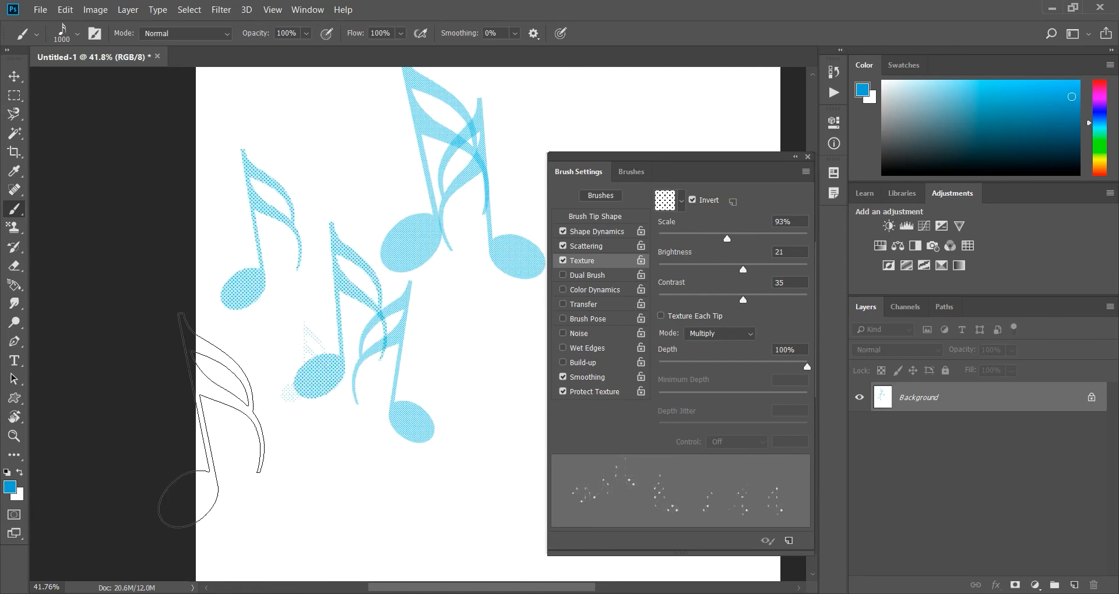
pyautogui.click(348, 419)
pyautogui.click(343, 164)
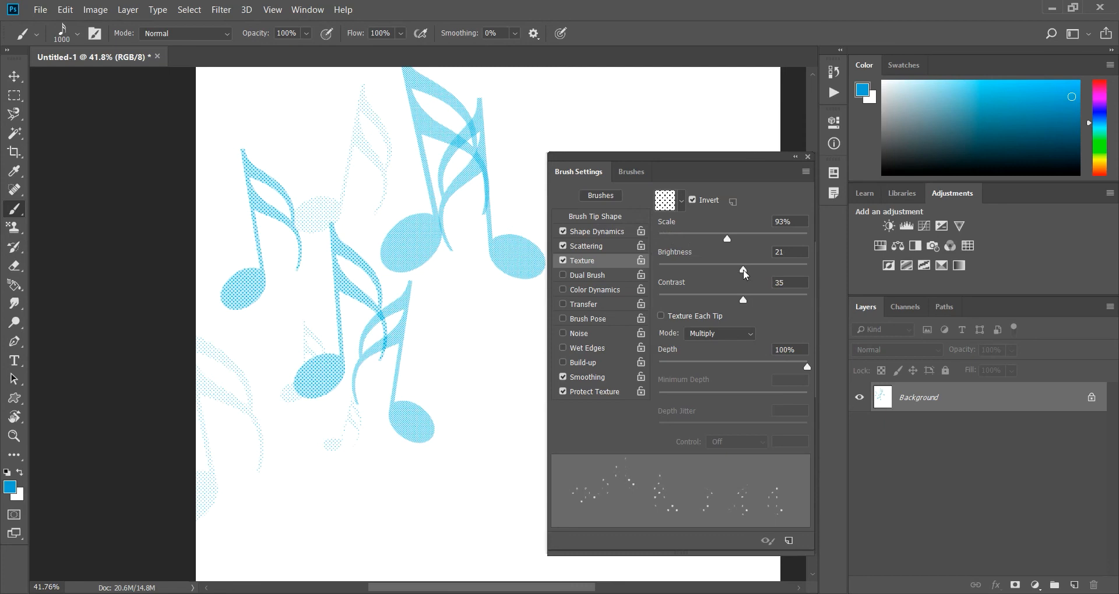
# Lower the texture Brightness to -149 and stamp four notes over the existing ones.
pyautogui.moveTo(743, 271); pyautogui.dragTo(660, 271)
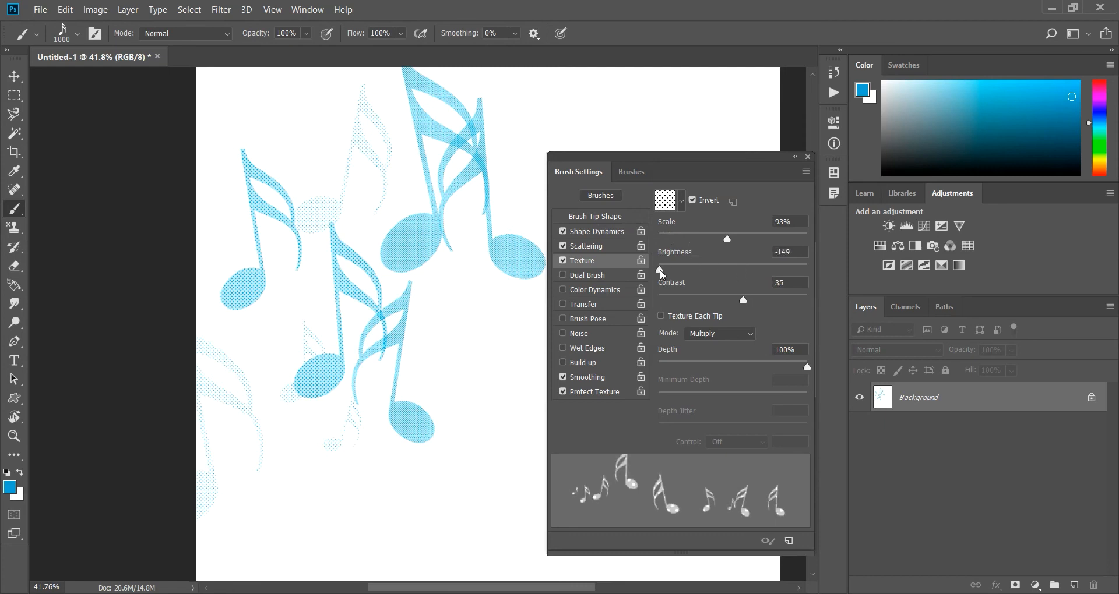
pyautogui.click(377, 158)
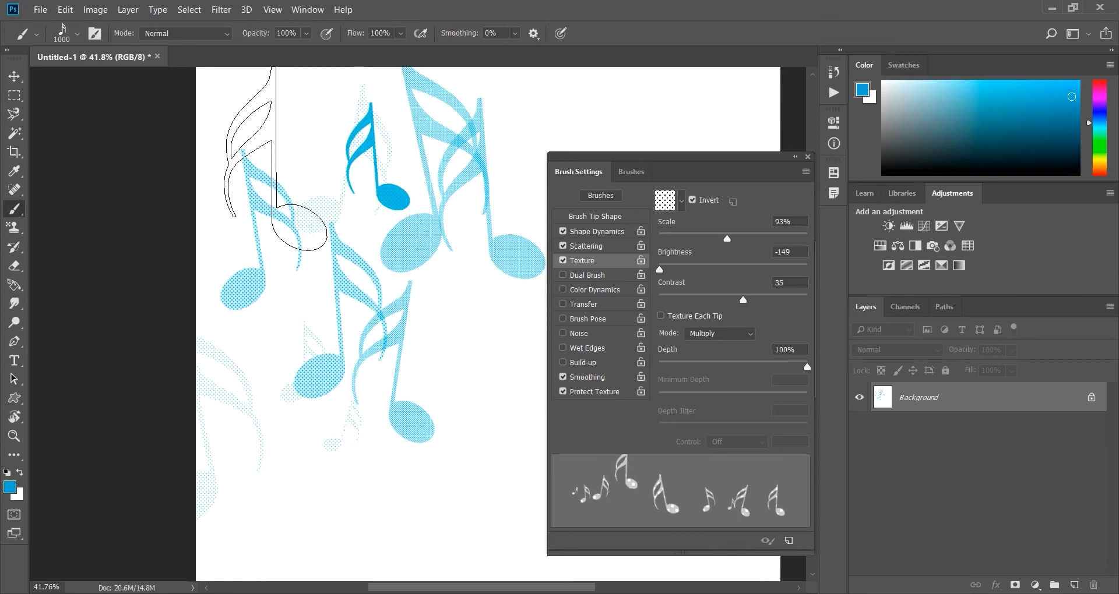
pyautogui.click(279, 156)
pyautogui.click(426, 395)
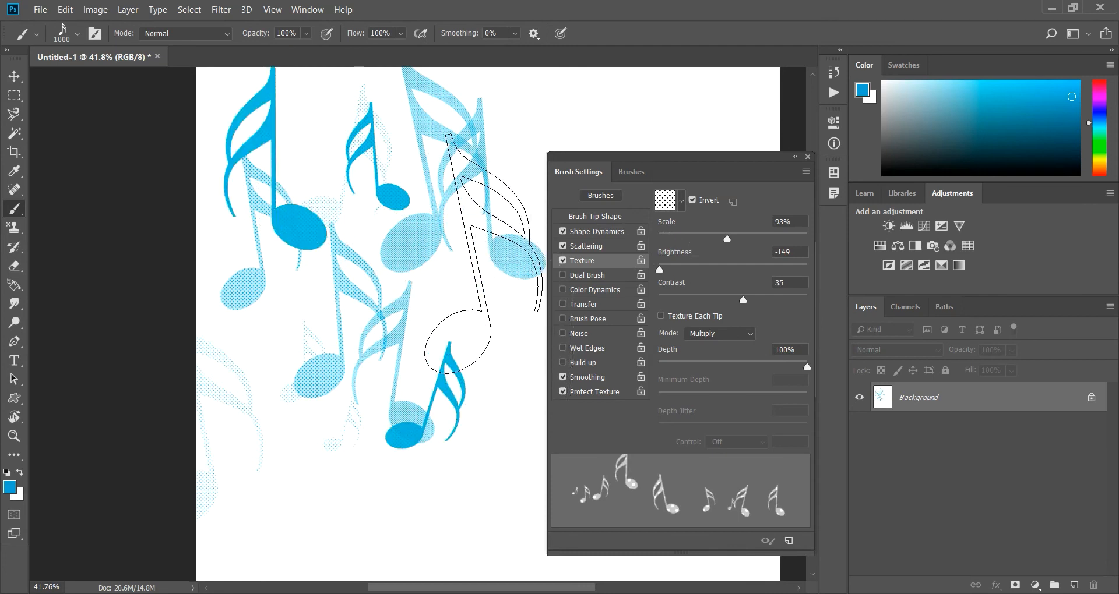
pyautogui.click(482, 254)
# Set the texture Brightness to 7 and the Contrast to -6, and stamp test notes in the lower part of the canvas.
pyautogui.moveTo(659, 270); pyautogui.dragTo(801, 270)
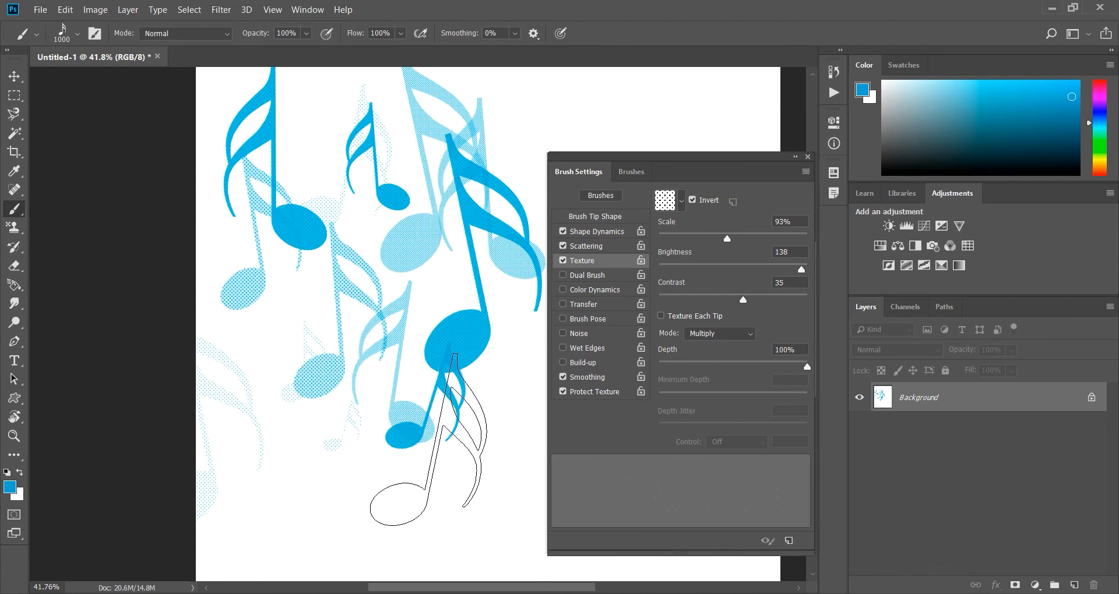
pyautogui.click(736, 264)
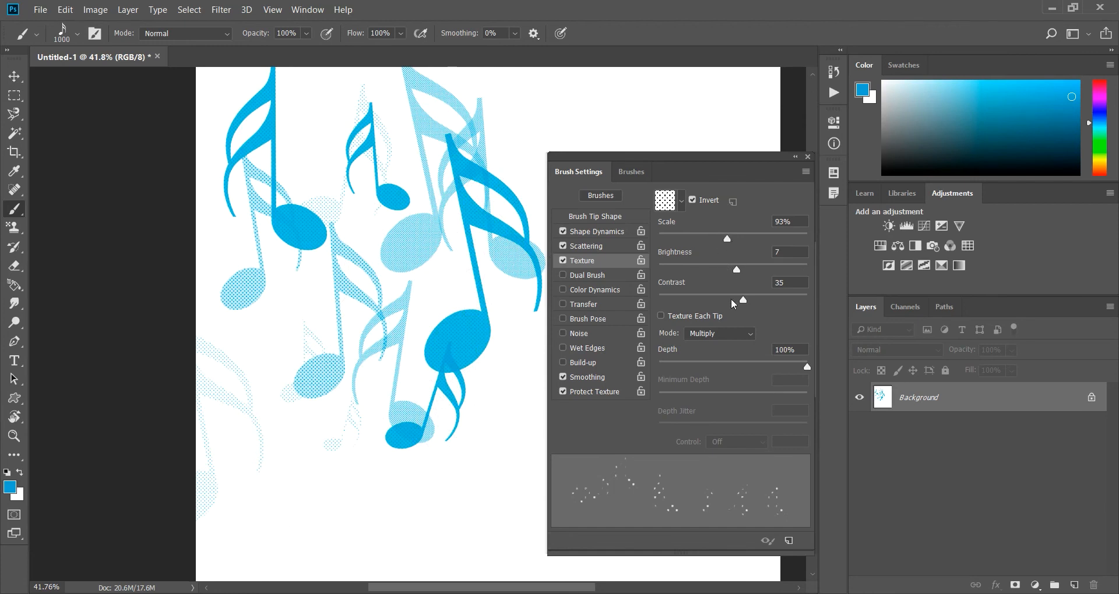
pyautogui.moveTo(742, 299); pyautogui.dragTo(702, 300)
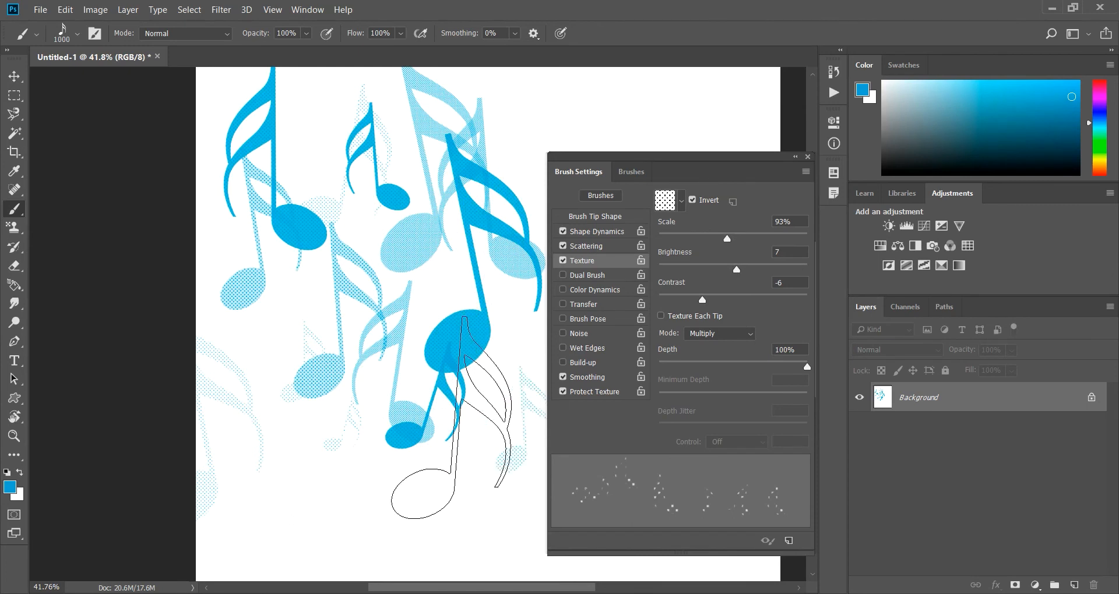
pyautogui.click(307, 445)
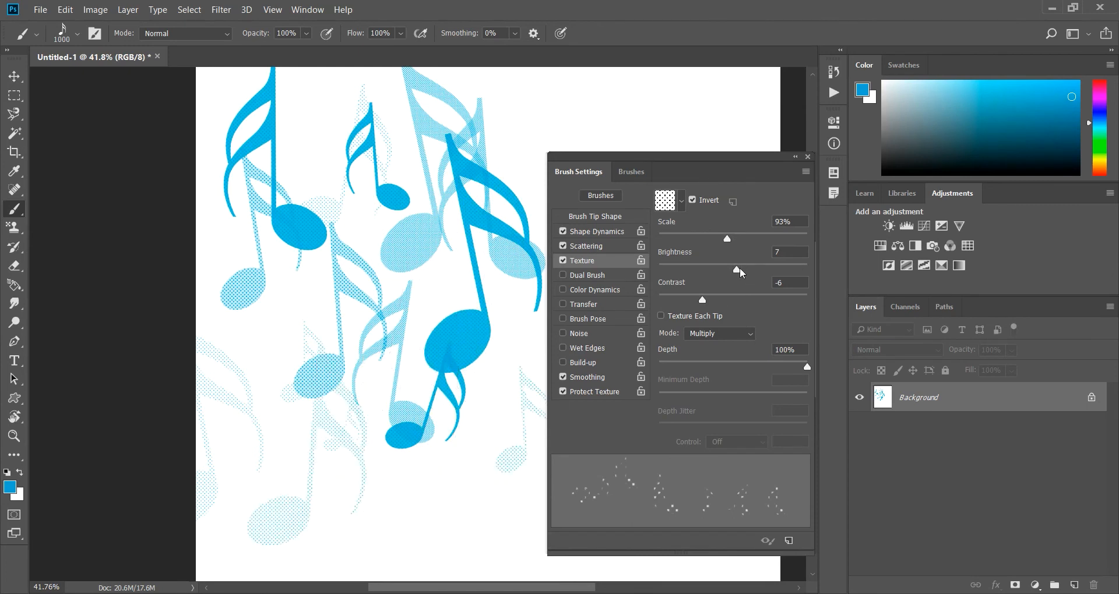
# Lower the texture Contrast to -41 and stamp three notes across the upper part of the canvas.
pyautogui.moveTo(702, 299); pyautogui.dragTo(667, 300)
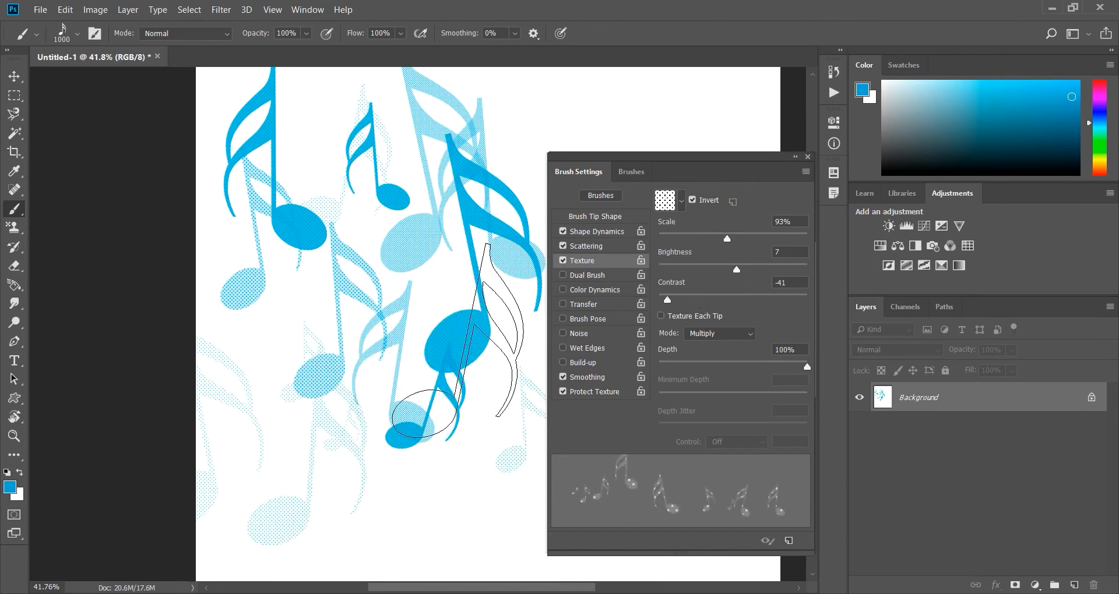
pyautogui.click(515, 168)
pyautogui.click(407, 154)
pyautogui.click(343, 236)
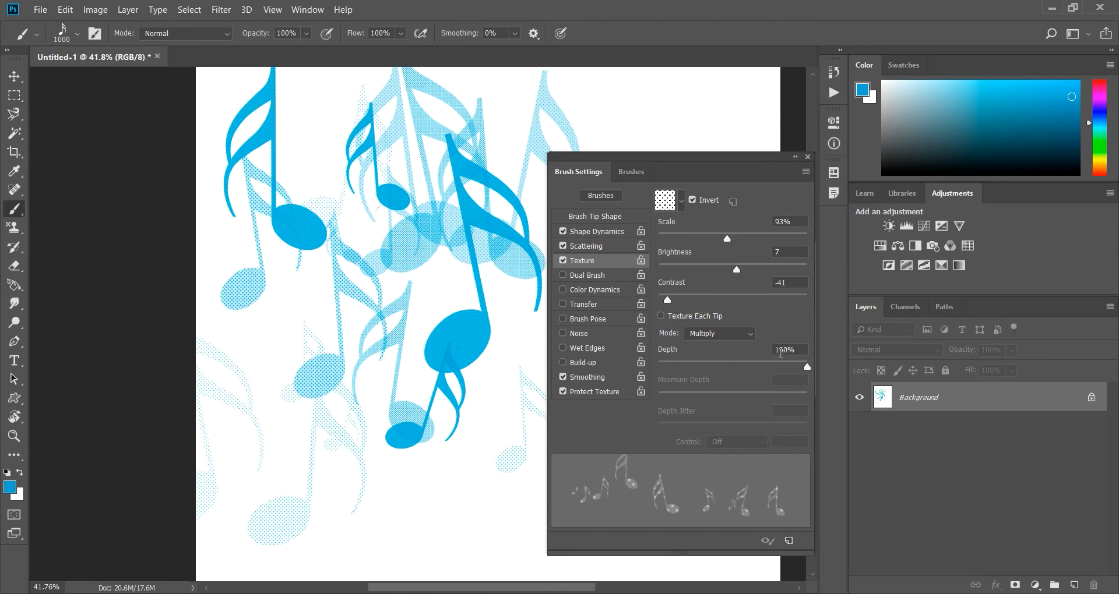
# Try the Subtract texture mode by stamping notes near the top of the canvas.
pyautogui.click(728, 337)
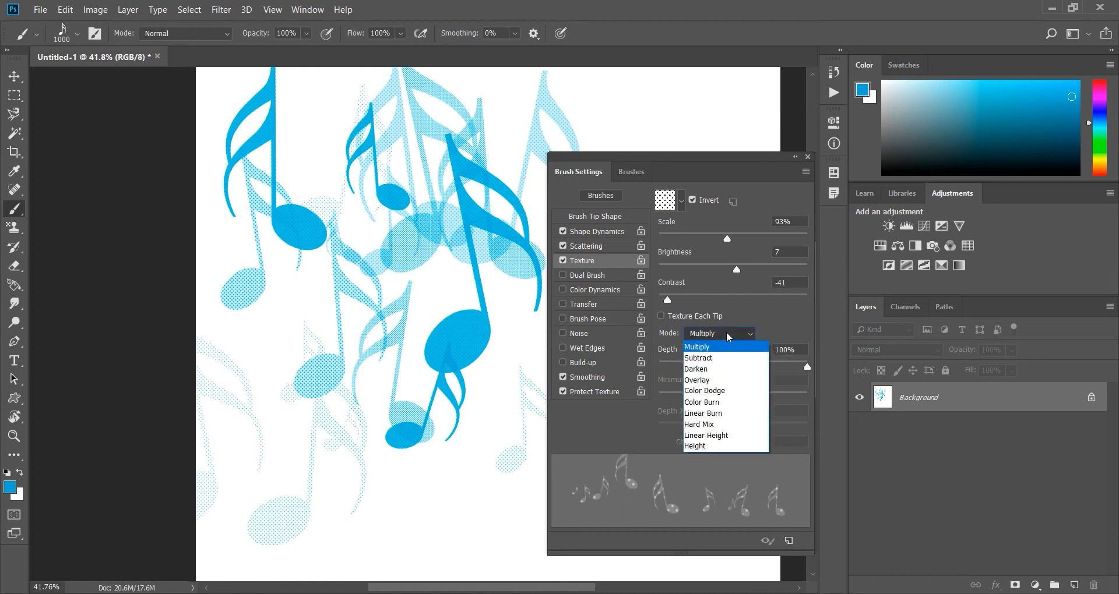
pyautogui.click(721, 359)
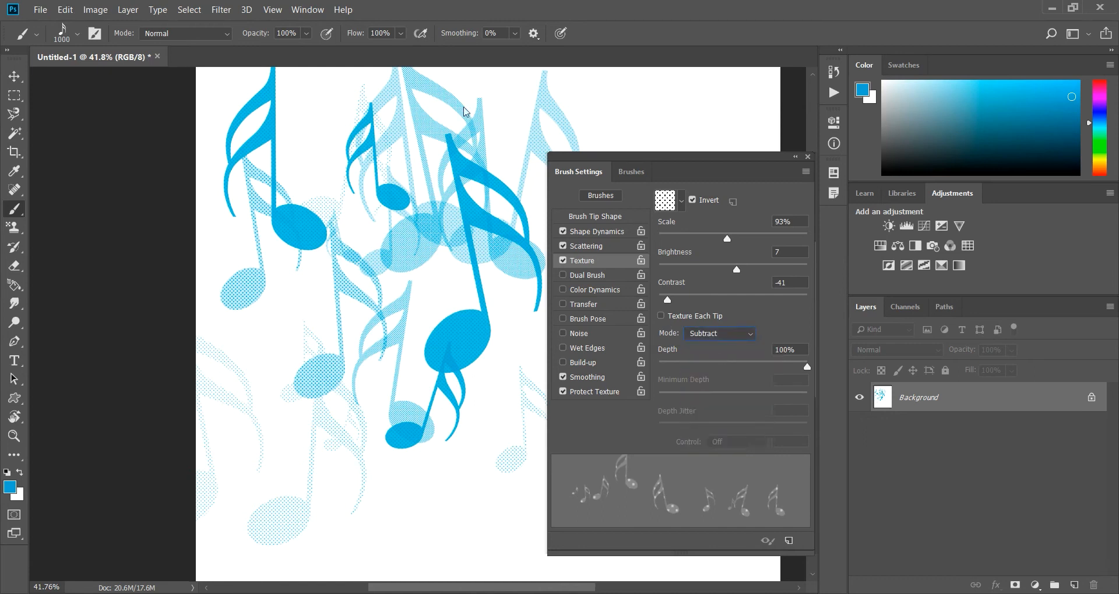
pyautogui.click(466, 140)
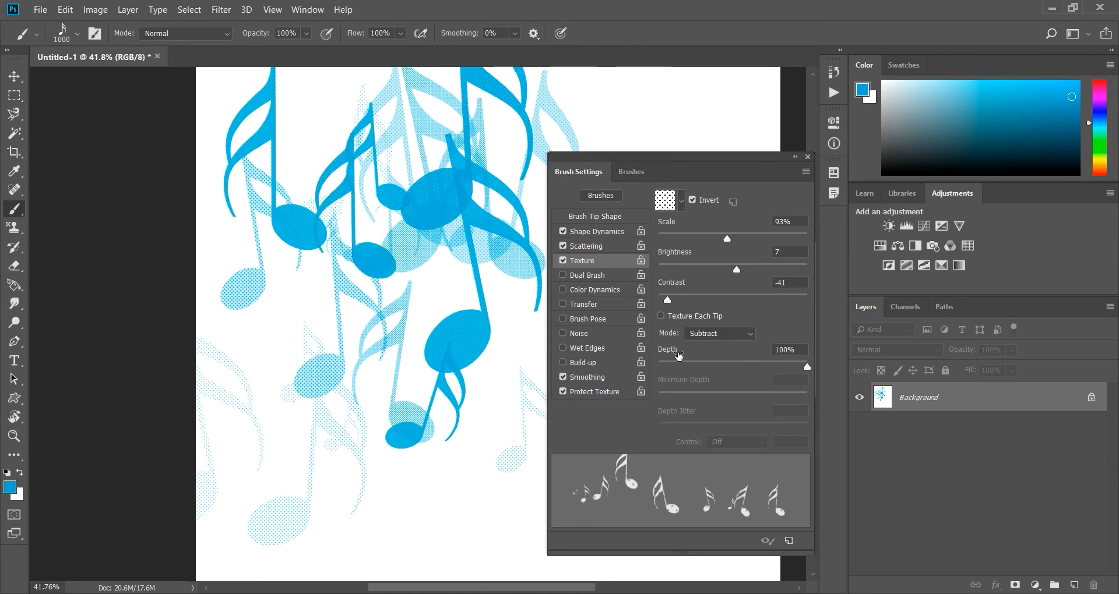
# Try the Darken texture mode with a short brush stroke across the middle notes.
pyautogui.click(732, 335)
pyautogui.click(722, 372)
pyautogui.moveTo(374, 224)
pyautogui.mouseDown()
pyautogui.moveTo(475, 173)
pyautogui.moveTo(461, 181)
pyautogui.mouseUp()
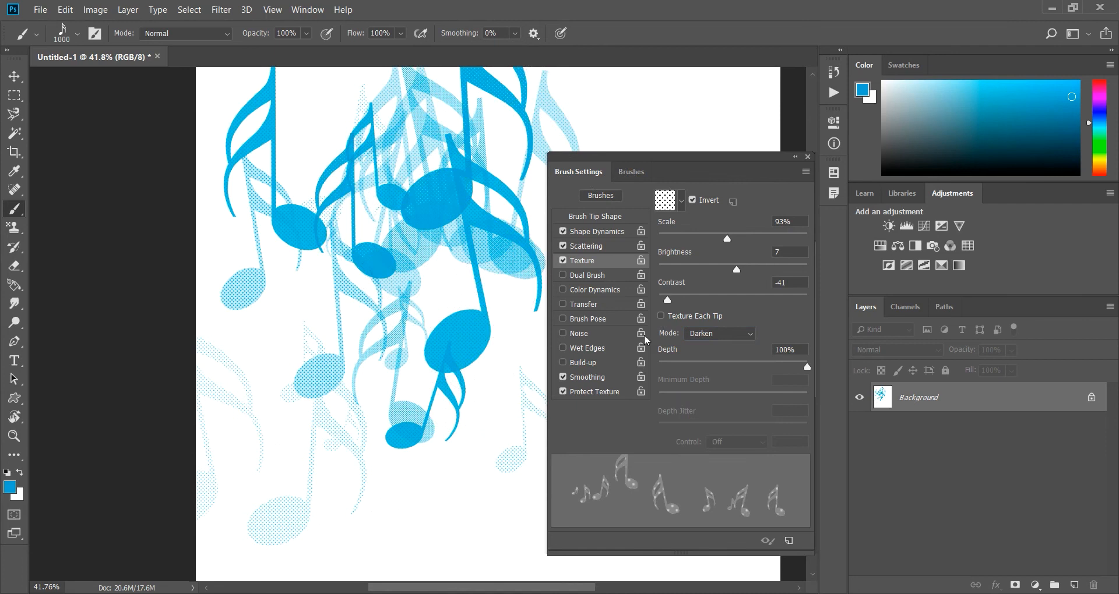
# Try the Hard Mix texture mode by painting several notes over the lower half of the canvas.
pyautogui.click(732, 336)
pyautogui.click(720, 425)
pyautogui.moveTo(443, 443)
pyautogui.mouseDown()
pyautogui.moveTo(431, 423)
pyautogui.moveTo(381, 408)
pyautogui.mouseUp()
pyautogui.click(326, 408)
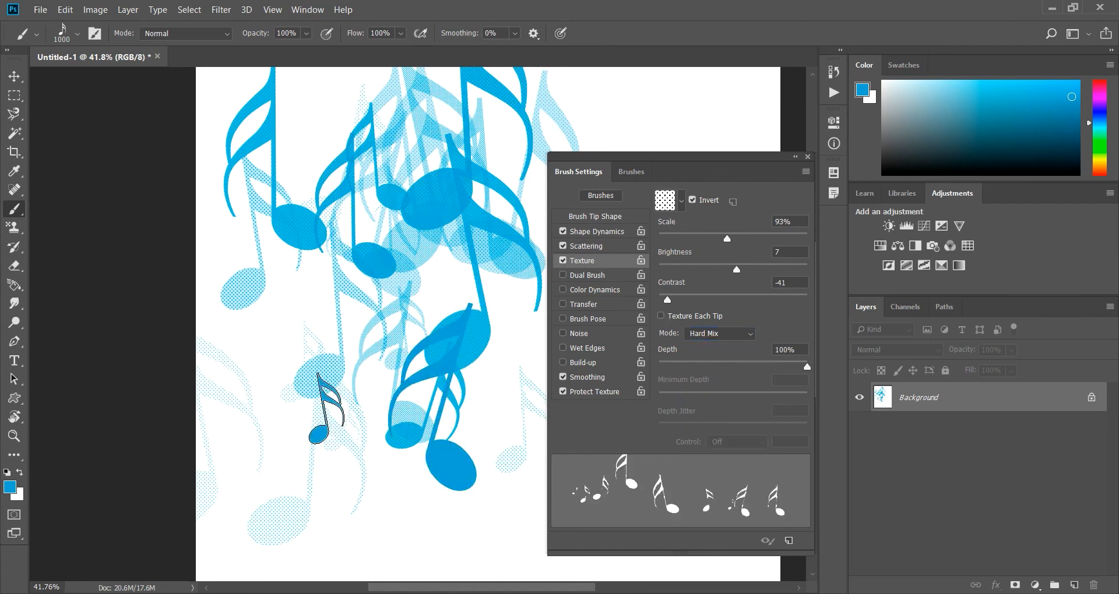
pyautogui.click(292, 325)
pyautogui.click(229, 338)
pyautogui.click(267, 453)
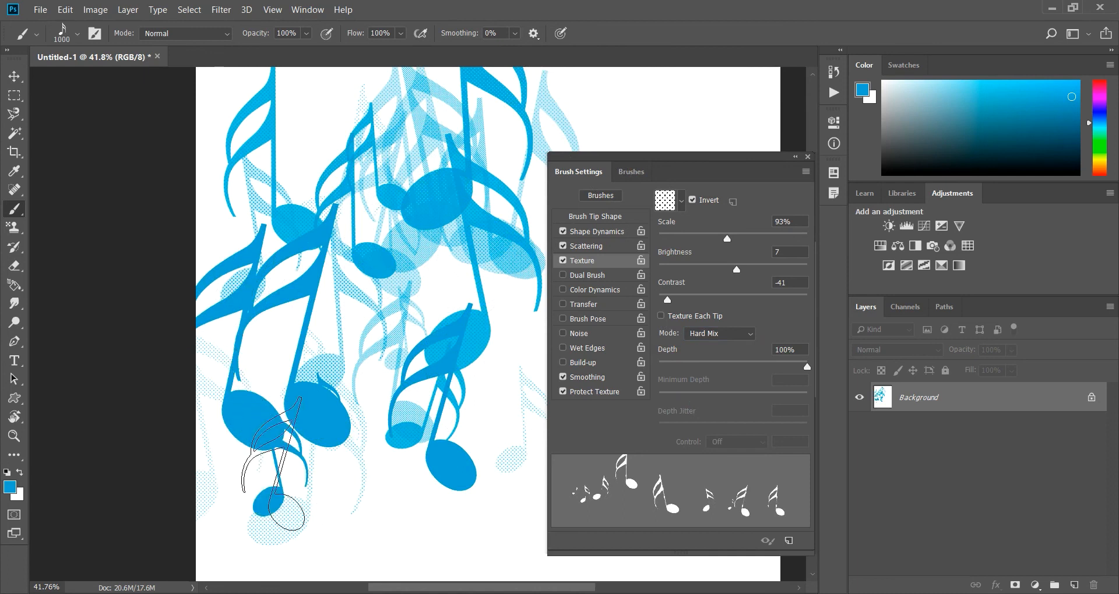
pyautogui.click(401, 434)
# Switch the texture mode back to Multiply and fill the canvas with the white background colour.
pyautogui.click(703, 335)
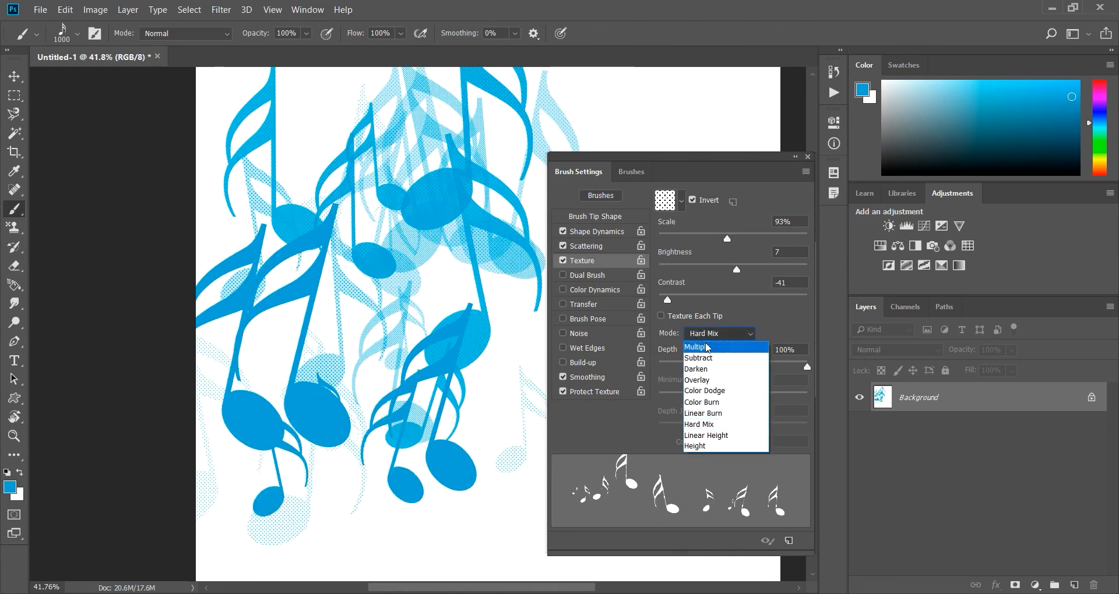
pyautogui.click(706, 348)
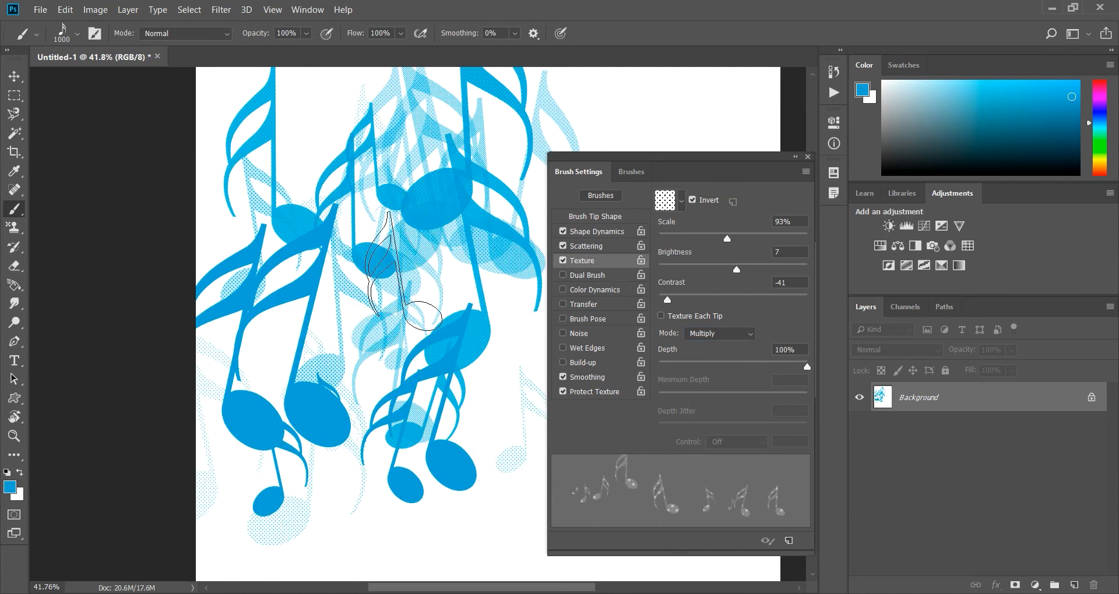
pyautogui.hotkey('ctrl', 'BackSpace')
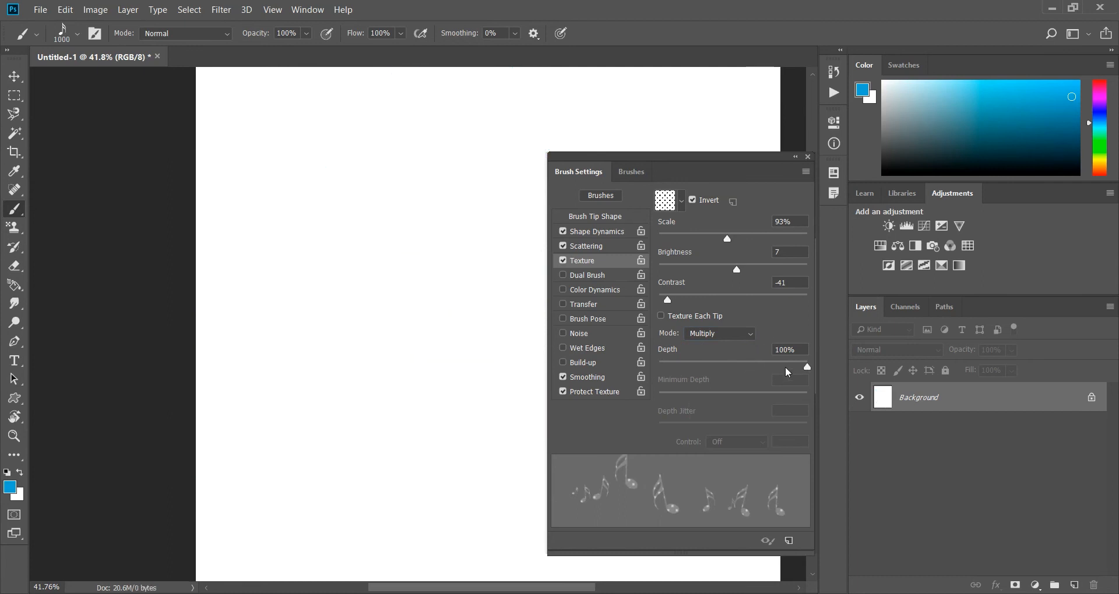
# Reduce the texture Depth to 11%, stamp one note and inspect its texture up close.
pyautogui.moveTo(807, 366); pyautogui.dragTo(674, 366)
pyautogui.click(338, 192)
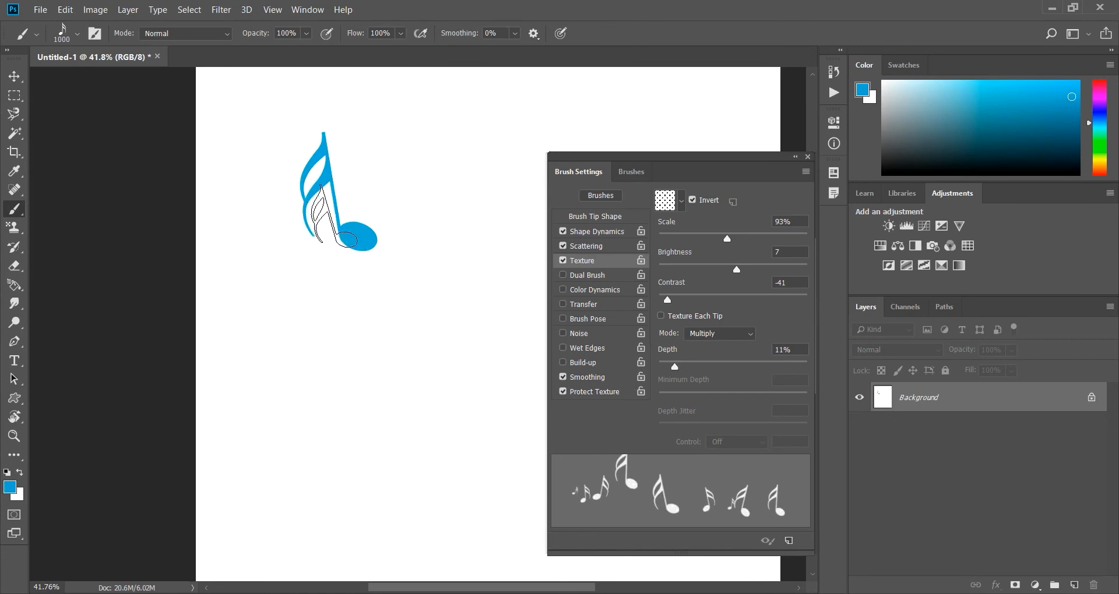
pyautogui.scroll(4, 349, 210)
pyautogui.scroll(2, 310, 214)
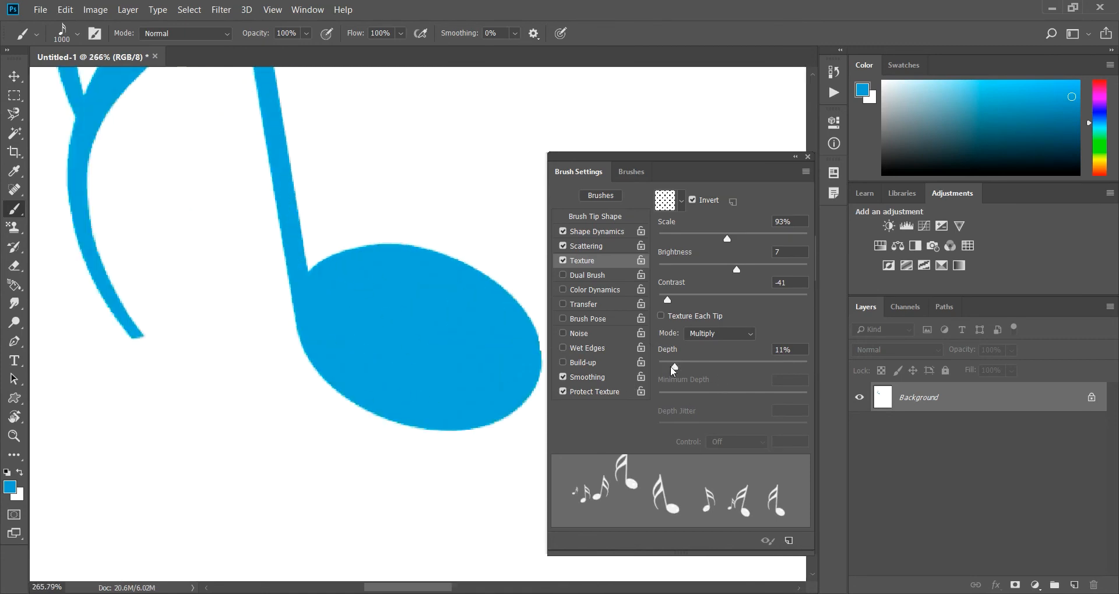
# Raise the texture Depth to 100% and stamp several dotted notes beside the solid one, checking the pattern at different magnifications.
pyautogui.moveTo(674, 366); pyautogui.dragTo(883, 365)
pyautogui.click(223, 313)
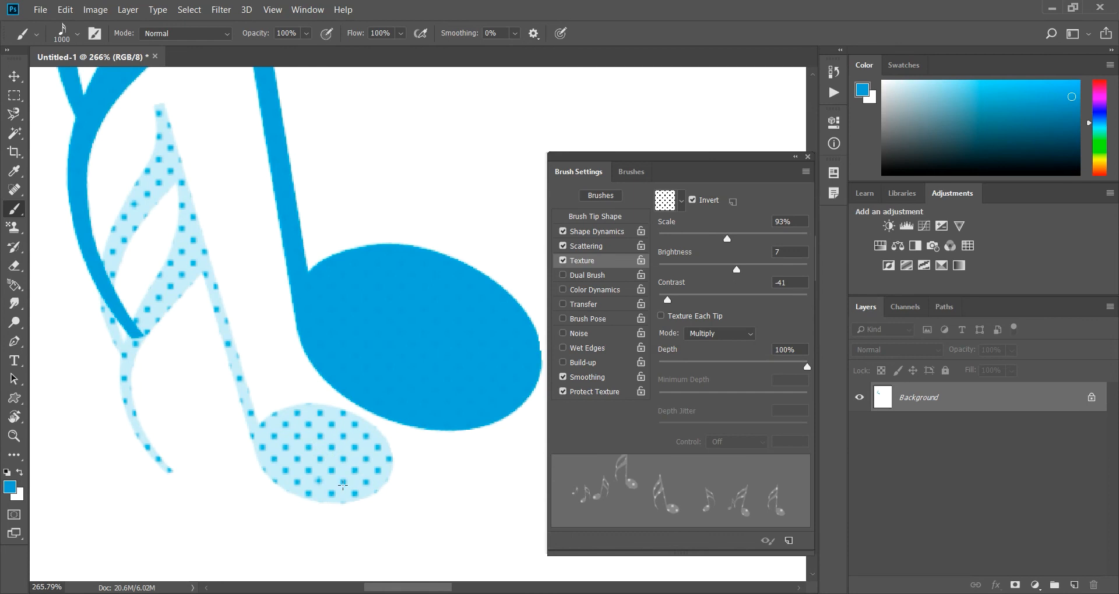
pyautogui.scroll(-3, 282, 293)
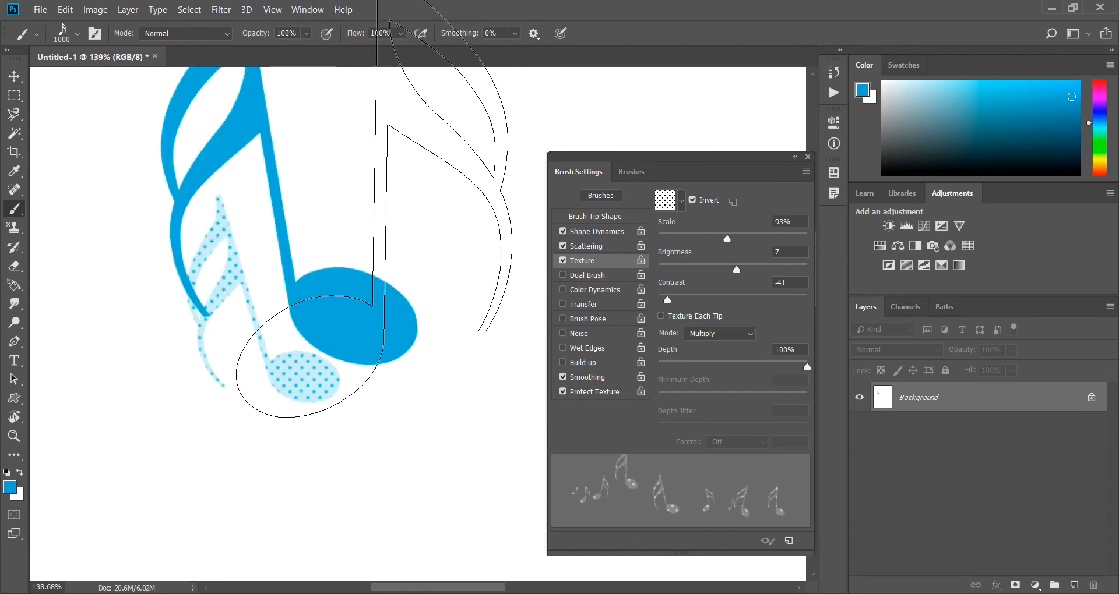
pyautogui.click(364, 224)
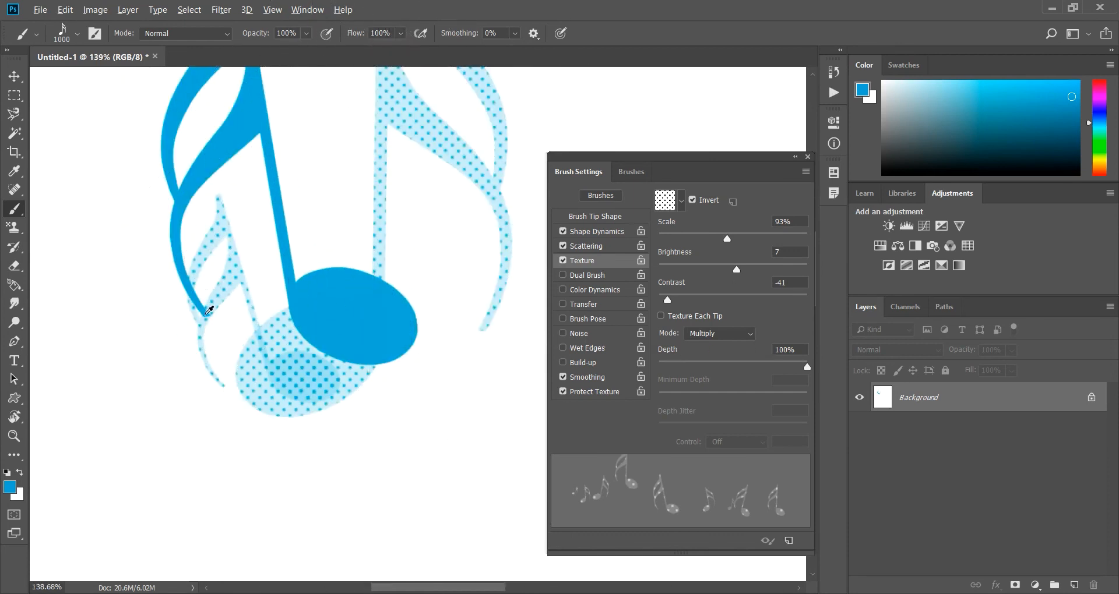
pyautogui.scroll(-4, 244, 240)
pyautogui.scroll(-1, 247, 238)
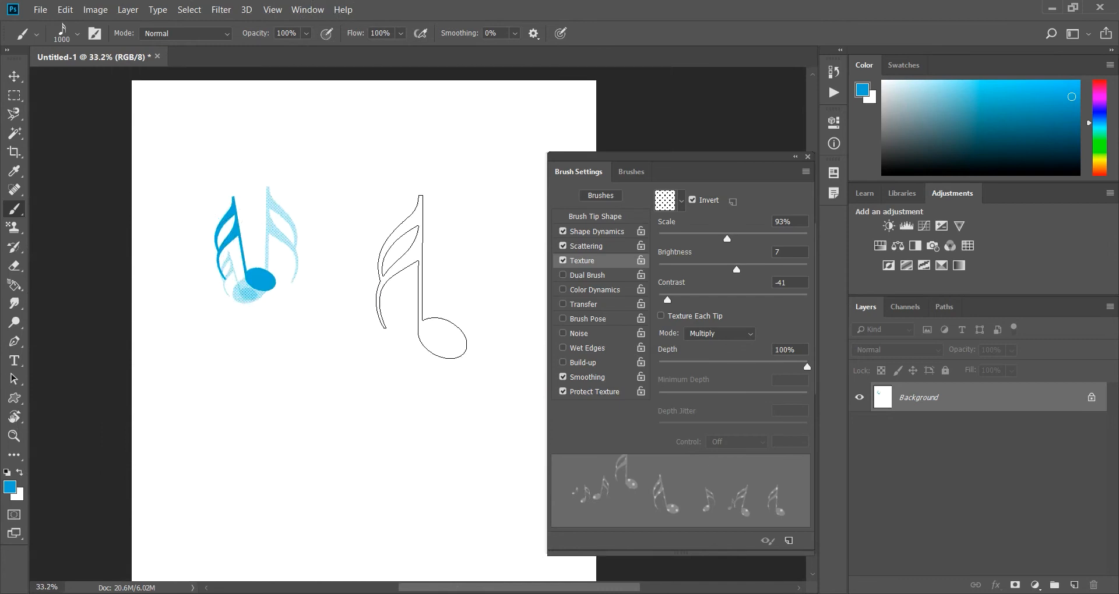
pyautogui.click(419, 275)
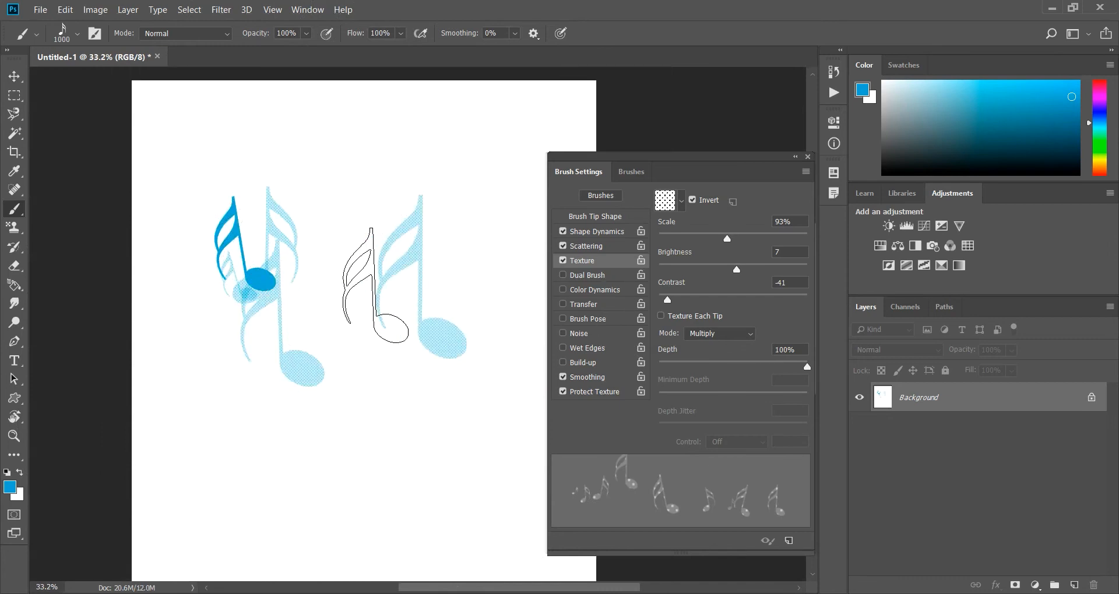
# Choose the dark blue-purple pattern as the brush texture, stamp two notes and inspect them up close.
pyautogui.click(681, 202)
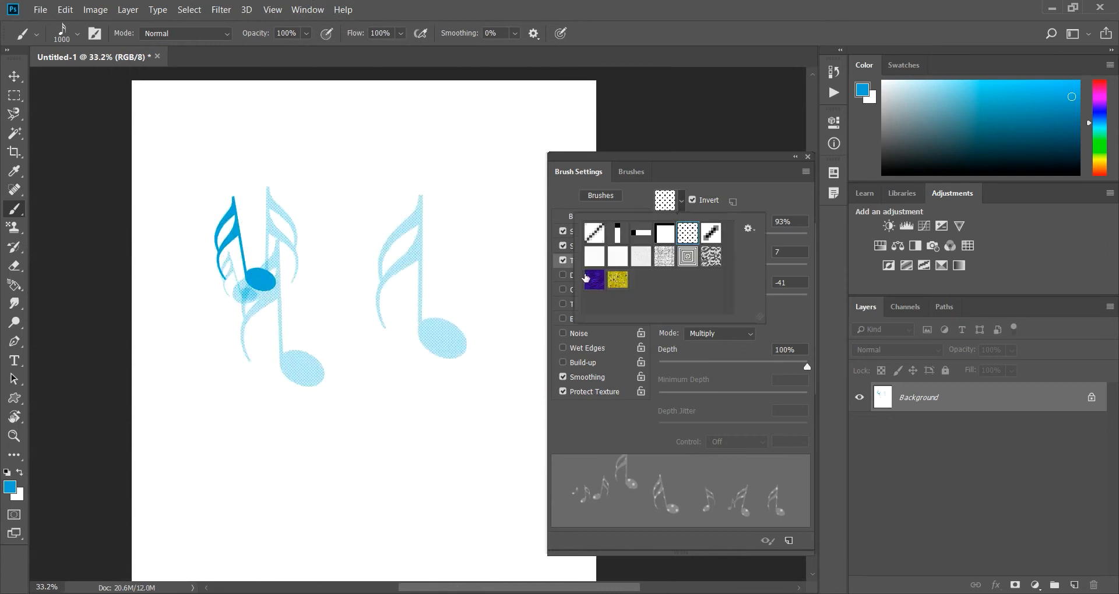
pyautogui.click(594, 280)
pyautogui.click(729, 186)
pyautogui.click(465, 262)
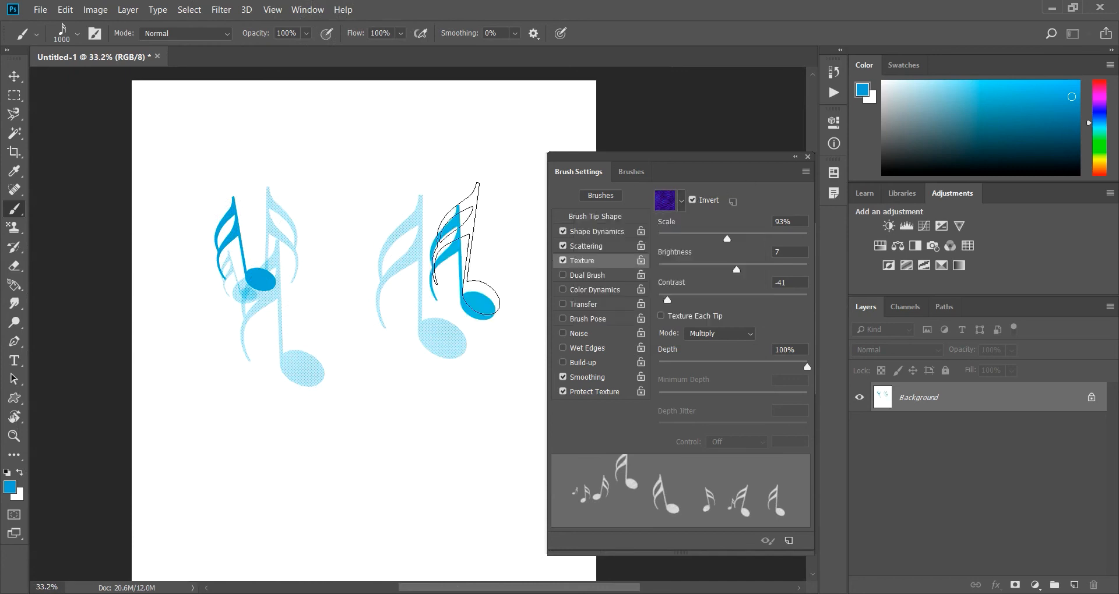
pyautogui.click(481, 182)
pyautogui.scroll(5, 512, 237)
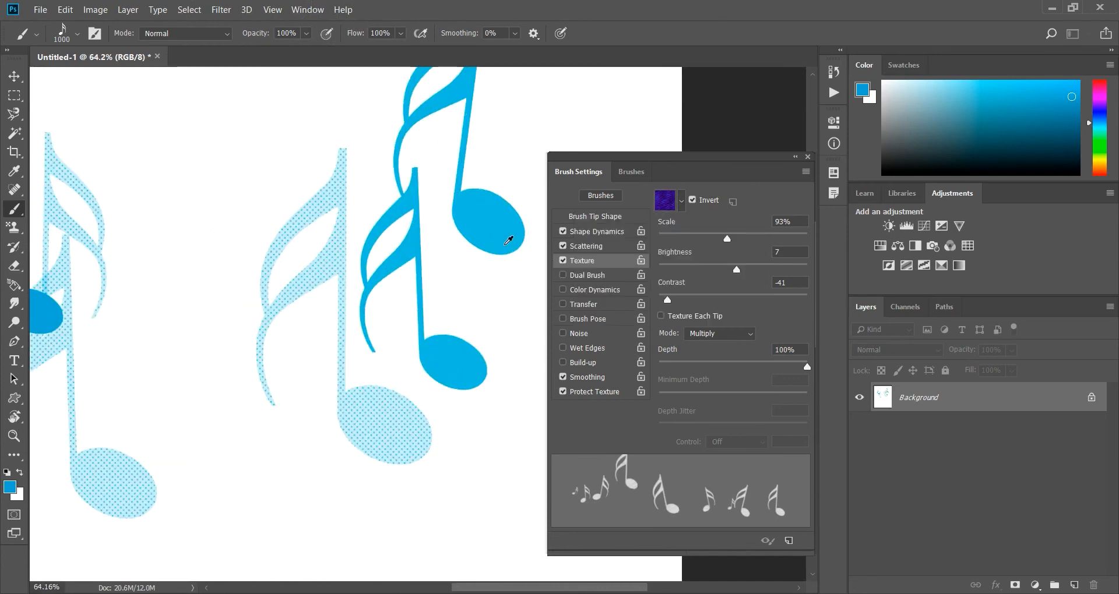
pyautogui.scroll(-5, 428, 239)
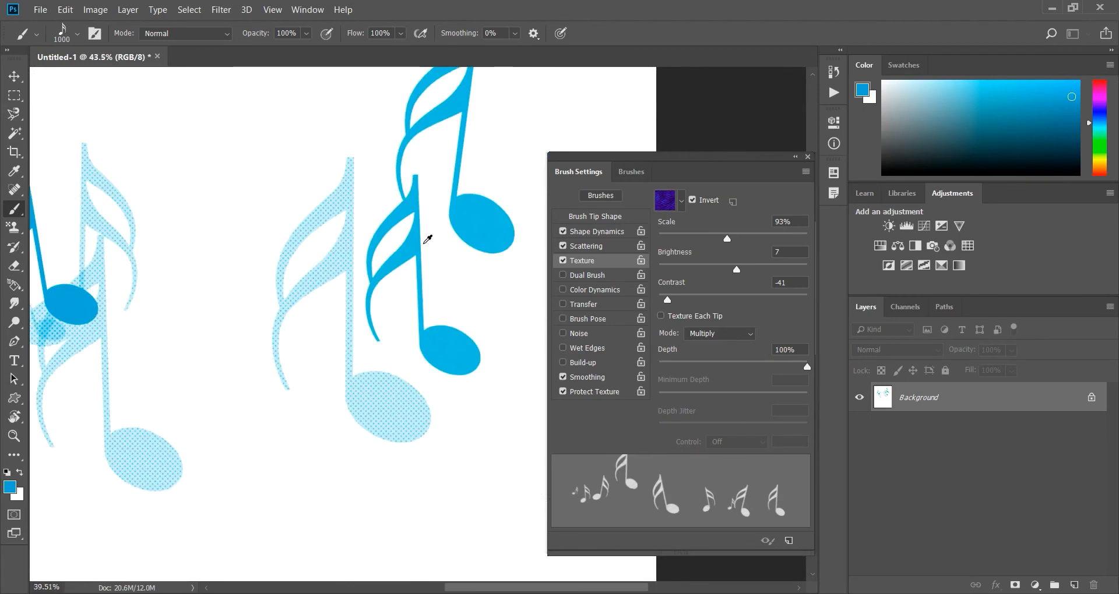
# Turn off the brush's Texture option and fill the canvas with white.
pyautogui.click(562, 261)
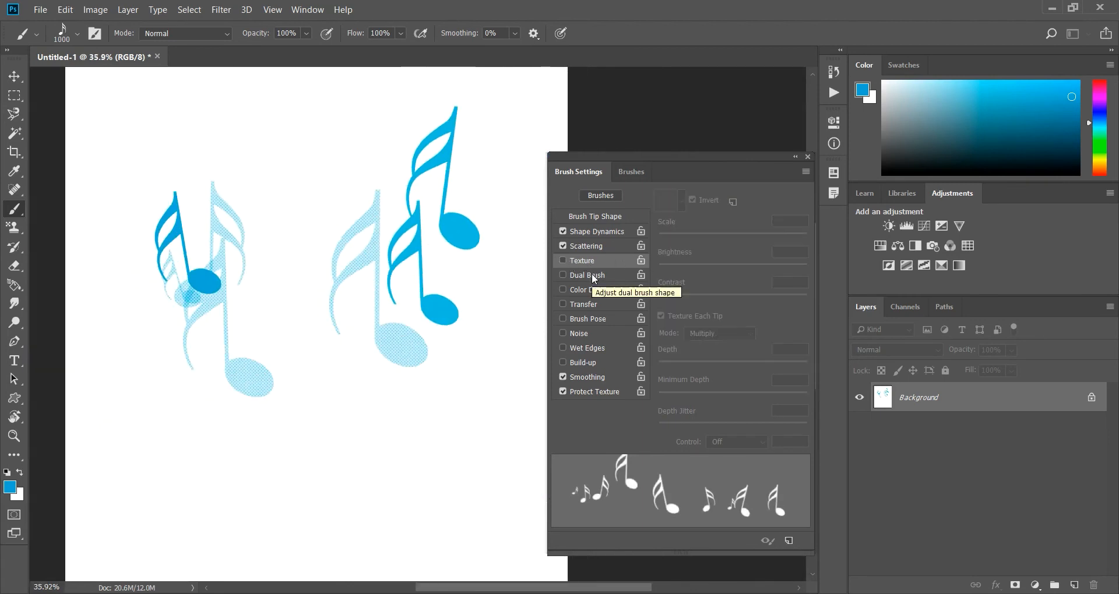
pyautogui.hotkey('ctrl', 'BackSpace')
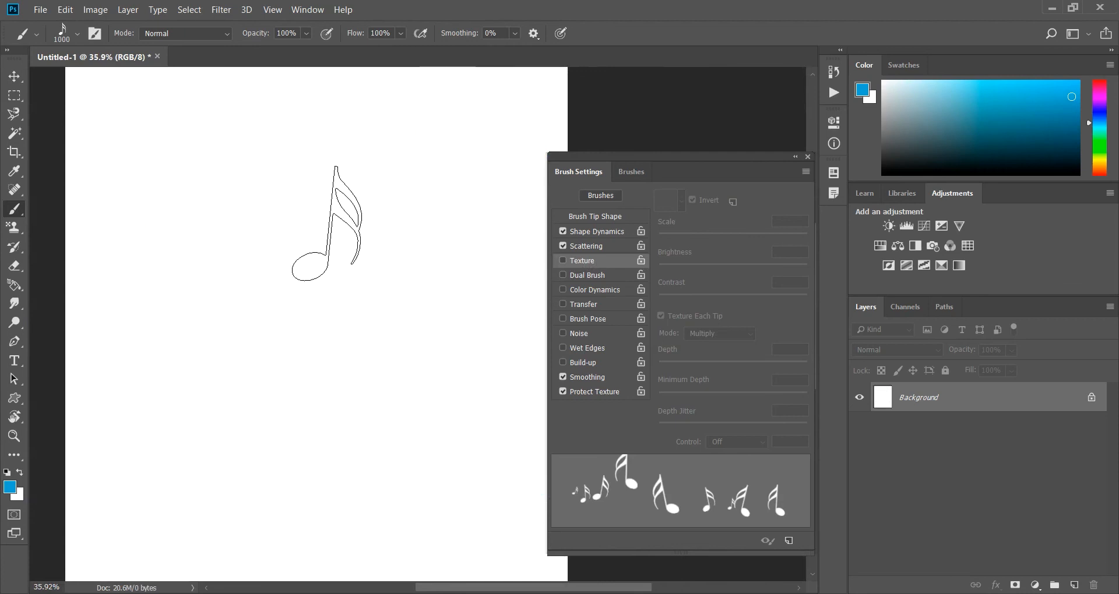
# Enable Dual Brush and Color Dynamics for the brush, with the Foreground/Background Jitter controlled by Pen Pressure.
pyautogui.click(587, 276)
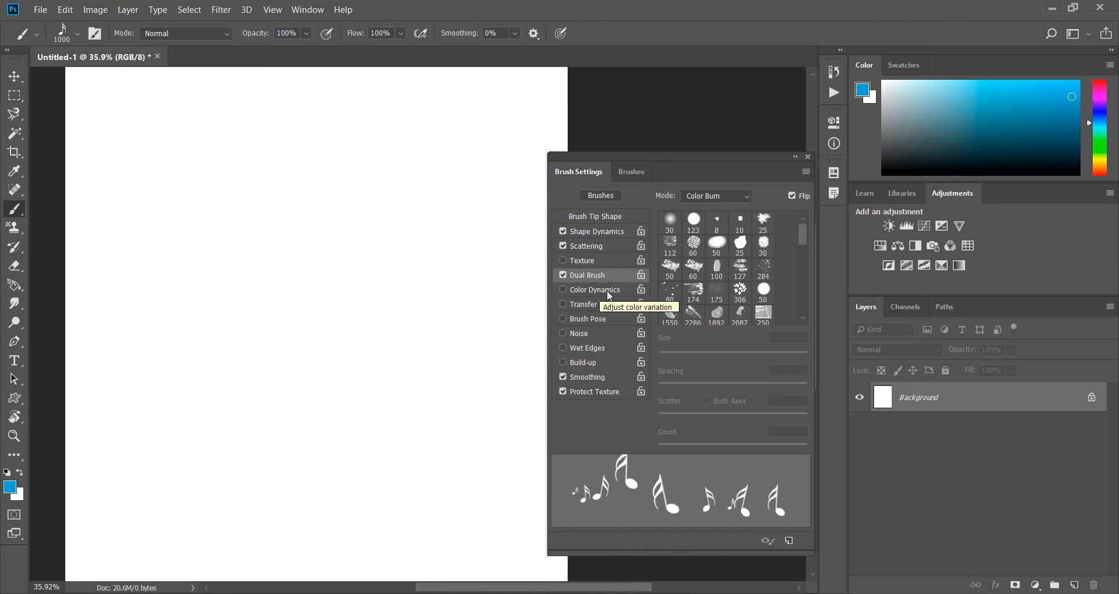
pyautogui.click(594, 289)
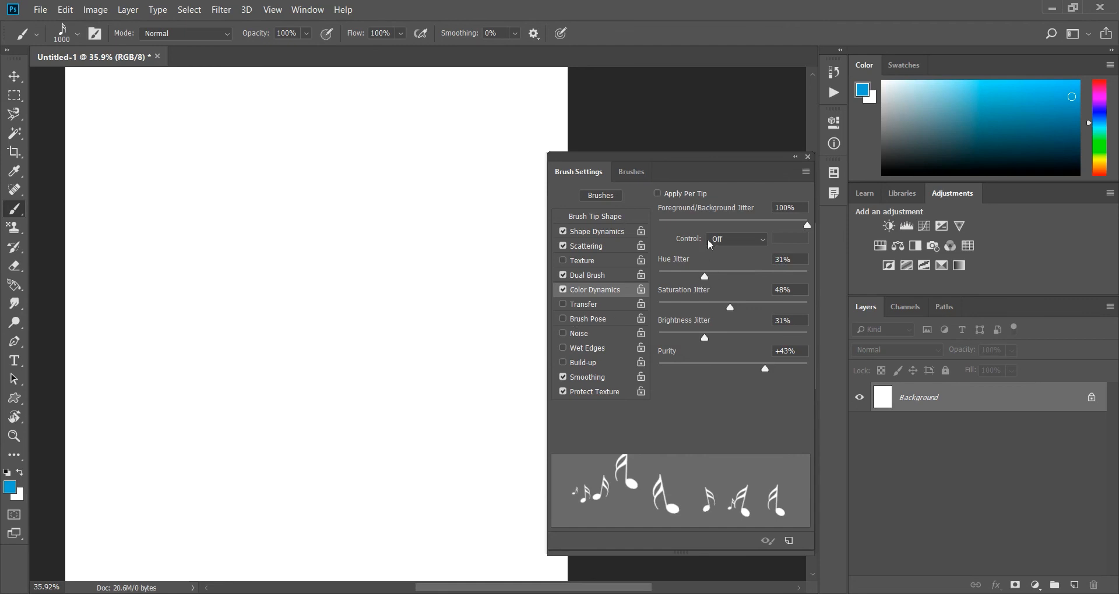
pyautogui.click(749, 243)
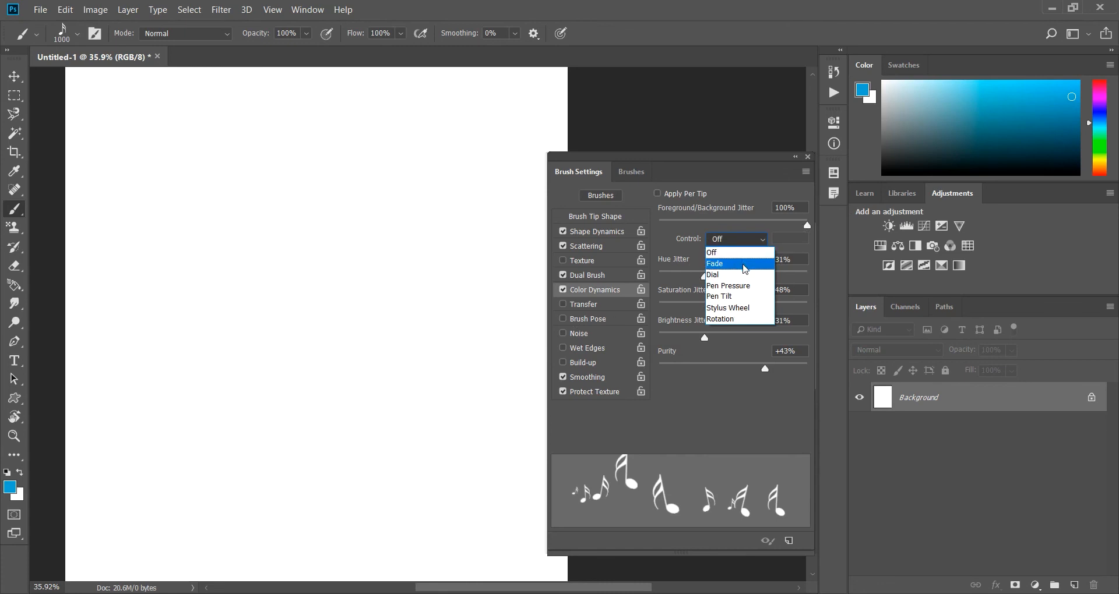
pyautogui.click(744, 286)
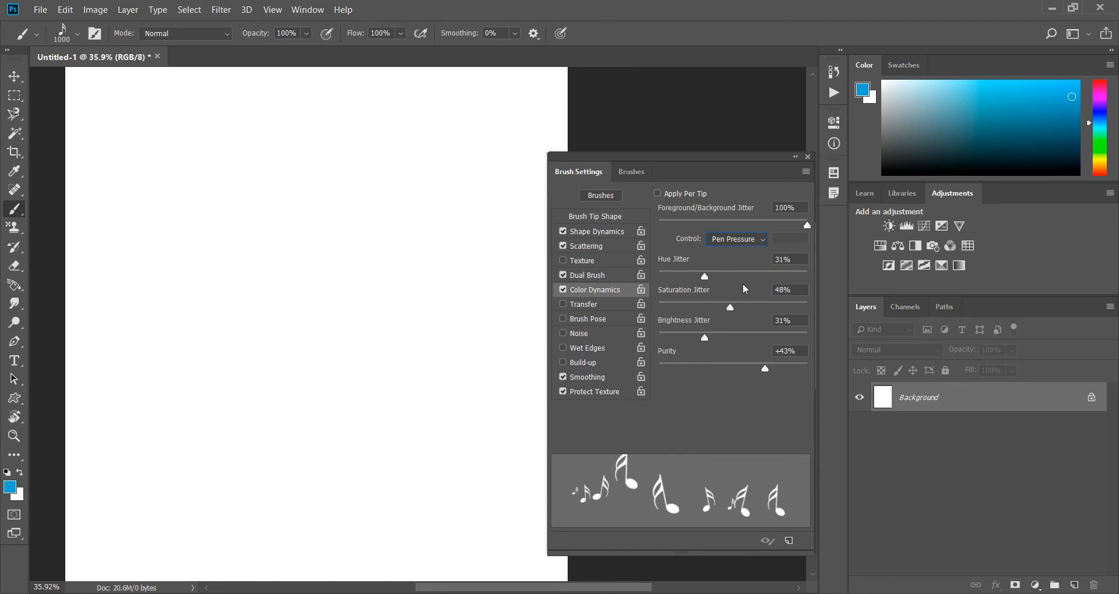
# Set the Foreground/Background Jitter control to Off and Hue Jitter to 59%, and paint a trail of large notes.
pyautogui.click(750, 245)
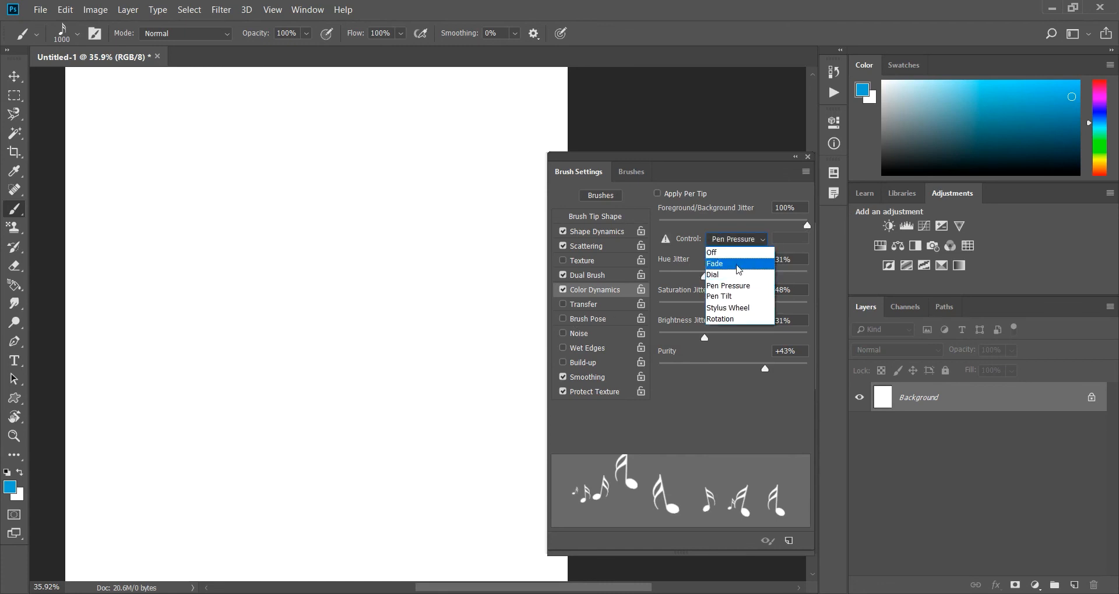
pyautogui.click(738, 225)
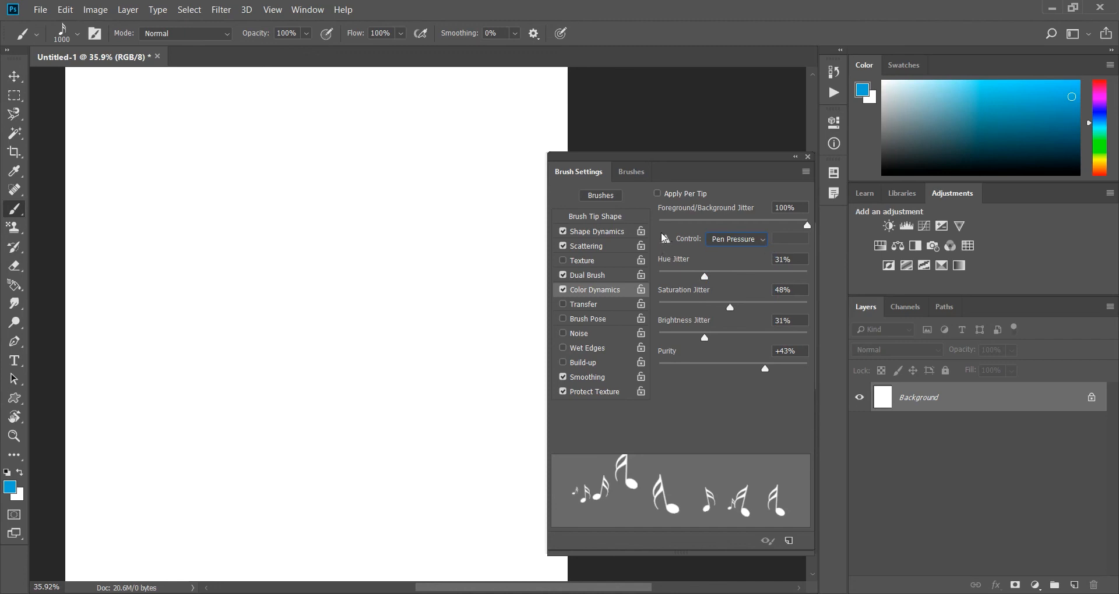
pyautogui.click(727, 243)
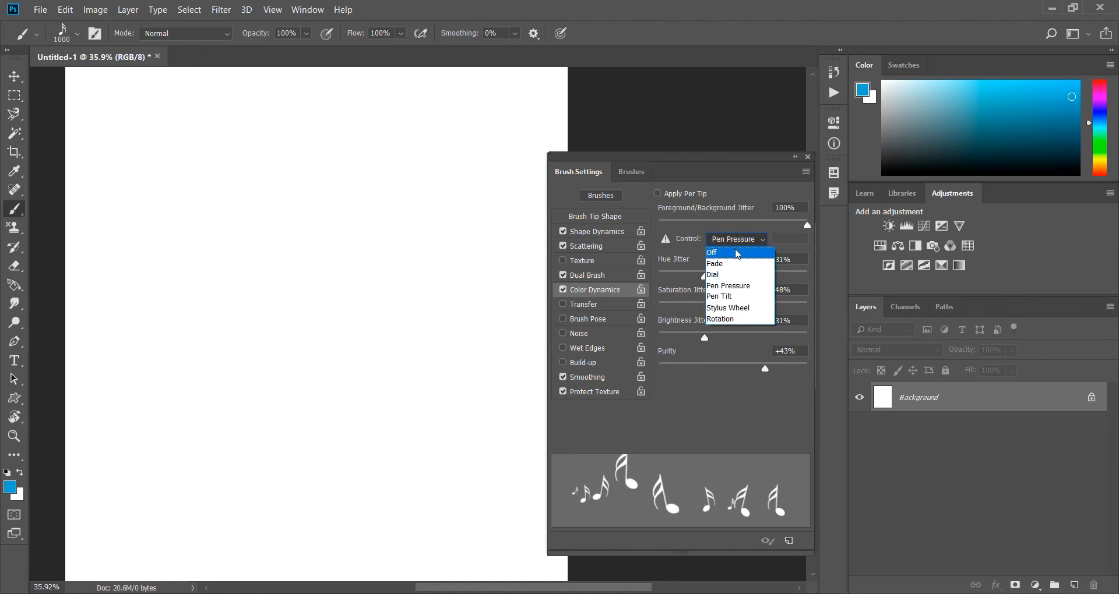
pyautogui.click(735, 253)
pyautogui.moveTo(705, 280); pyautogui.dragTo(742, 281)
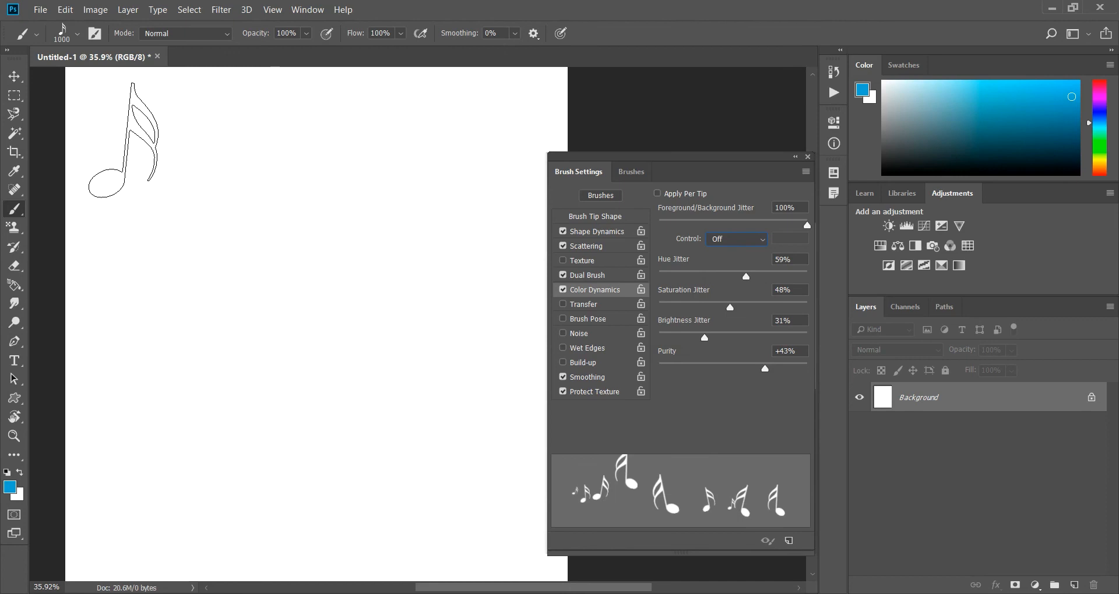
pyautogui.moveTo(124, 140)
pyautogui.mouseDown()
pyautogui.moveTo(268, 160)
pyautogui.moveTo(415, 156)
pyautogui.moveTo(395, 374)
pyautogui.moveTo(174, 361)
pyautogui.moveTo(300, 184)
pyautogui.moveTo(466, 206)
pyautogui.moveTo(567, 201)
pyautogui.mouseUp()
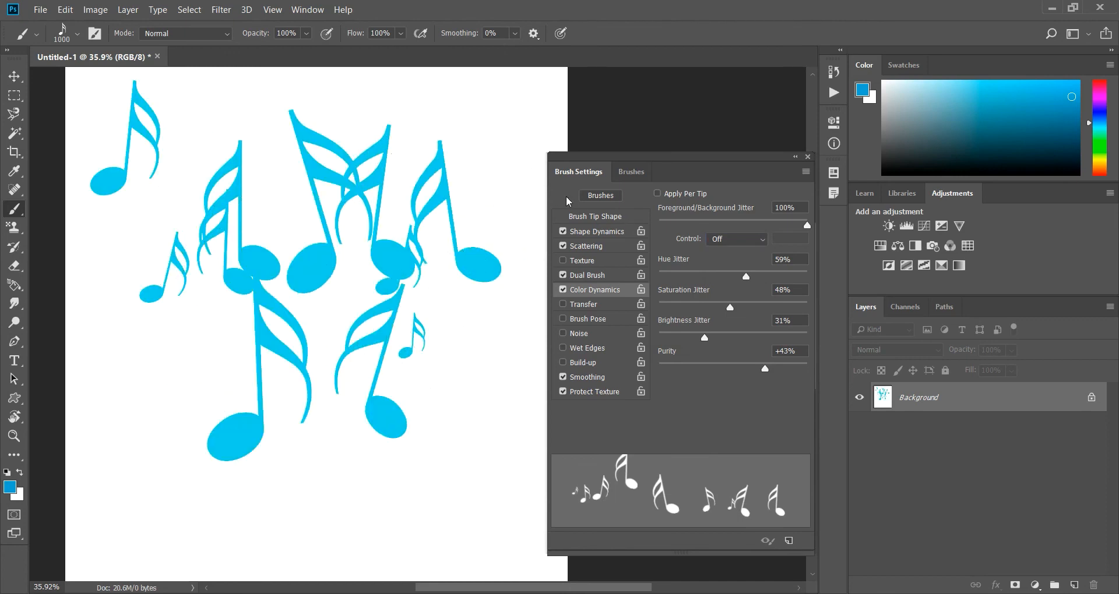
# Turn on Apply Per Tip, paint large notes across the canvas, and fill the canvas with white.
pyautogui.click(656, 193)
pyautogui.moveTo(501, 161)
pyautogui.mouseDown()
pyautogui.moveTo(277, 378)
pyautogui.moveTo(125, 249)
pyautogui.moveTo(262, 113)
pyautogui.moveTo(437, 375)
pyautogui.moveTo(392, 390)
pyautogui.mouseUp()
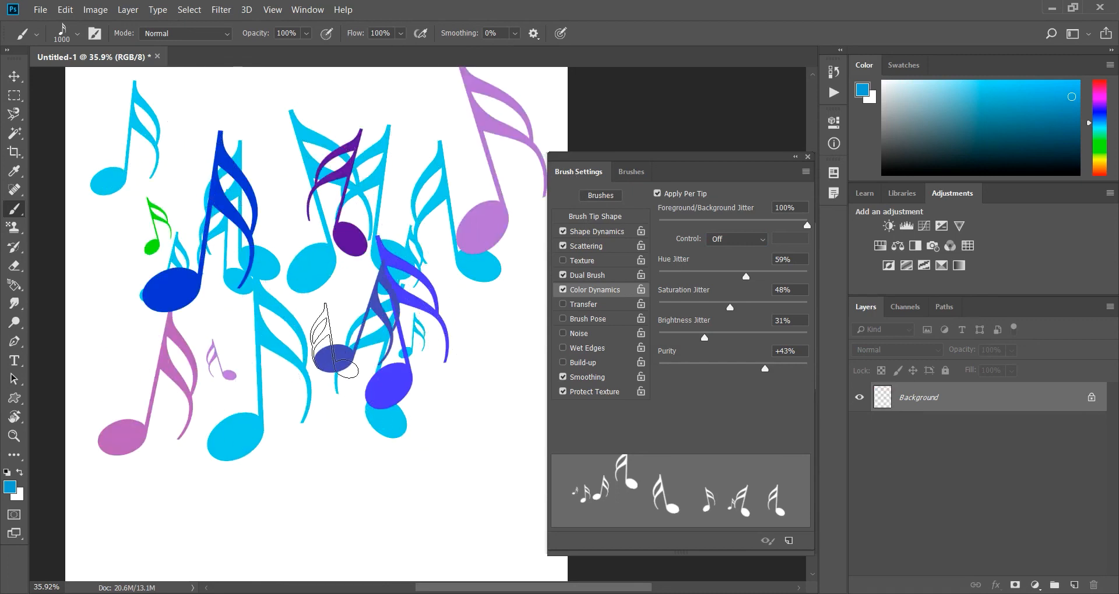
pyautogui.hotkey('ctrl', 'BackSpace')
# Reduce the brush size to 200 and paint a winding trail of multicoloured notes over the blank canvas.
pyautogui.press('[')
pyautogui.press('[')
pyautogui.press('[')
pyautogui.press('[')
pyautogui.press('[')
pyautogui.press('[')
pyautogui.press('[')
pyautogui.press('[')
pyautogui.press('[')
pyautogui.press('[')
pyautogui.press('[')
pyautogui.press('[')
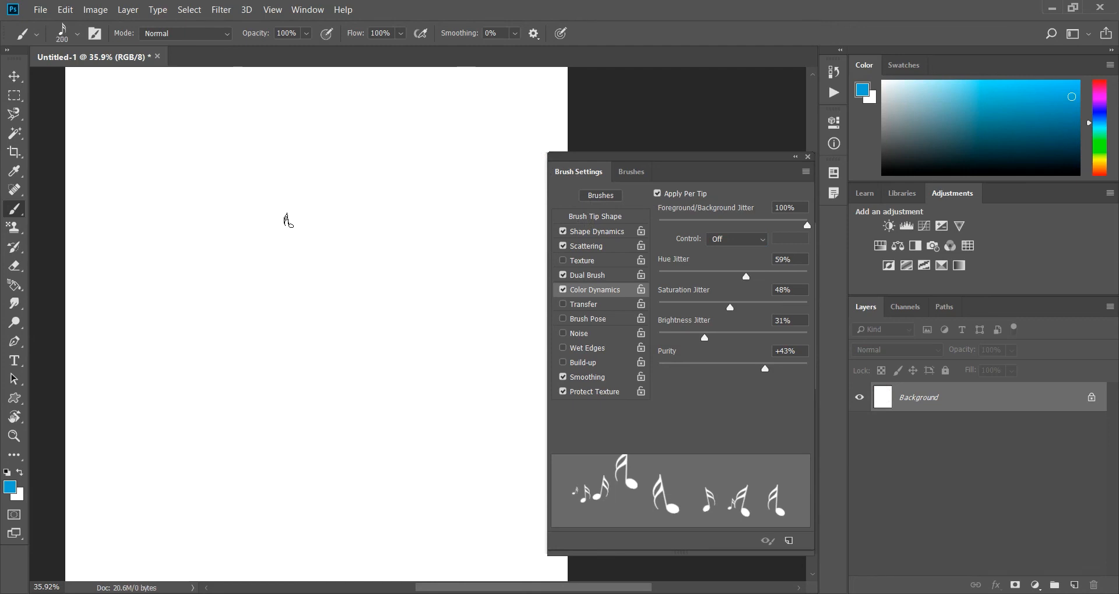
pyautogui.moveTo(175, 152)
pyautogui.mouseDown()
pyautogui.moveTo(217, 182)
pyautogui.moveTo(423, 191)
pyautogui.moveTo(443, 262)
pyautogui.moveTo(395, 302)
pyautogui.moveTo(275, 276)
pyautogui.moveTo(178, 236)
pyautogui.moveTo(122, 257)
pyautogui.moveTo(119, 317)
pyautogui.moveTo(203, 365)
pyautogui.moveTo(352, 395)
pyautogui.moveTo(465, 376)
pyautogui.moveTo(500, 332)
pyautogui.mouseUp()
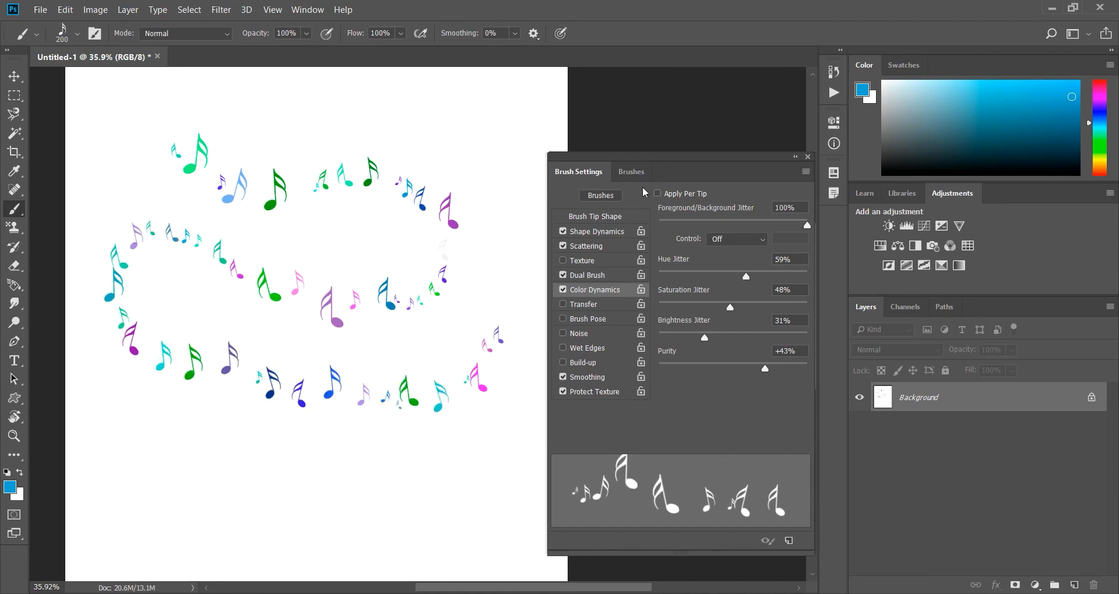
# Remove the multicoloured trail and, with Apply Per Tip off, paint separate strokes that each keep a single colour.
pyautogui.hotkey('ctrl', 'z')
pyautogui.moveTo(121, 111)
pyautogui.mouseDown()
pyautogui.moveTo(223, 136)
pyautogui.moveTo(464, 139)
pyautogui.moveTo(458, 207)
pyautogui.moveTo(375, 230)
pyautogui.moveTo(202, 209)
pyautogui.moveTo(128, 217)
pyautogui.moveTo(116, 265)
pyautogui.moveTo(201, 320)
pyautogui.mouseUp()
pyautogui.moveTo(117, 335)
pyautogui.mouseDown()
pyautogui.moveTo(179, 371)
pyautogui.moveTo(255, 378)
pyautogui.moveTo(380, 321)
pyautogui.moveTo(448, 347)
pyautogui.moveTo(462, 411)
pyautogui.moveTo(414, 442)
pyautogui.moveTo(228, 434)
pyautogui.mouseUp()
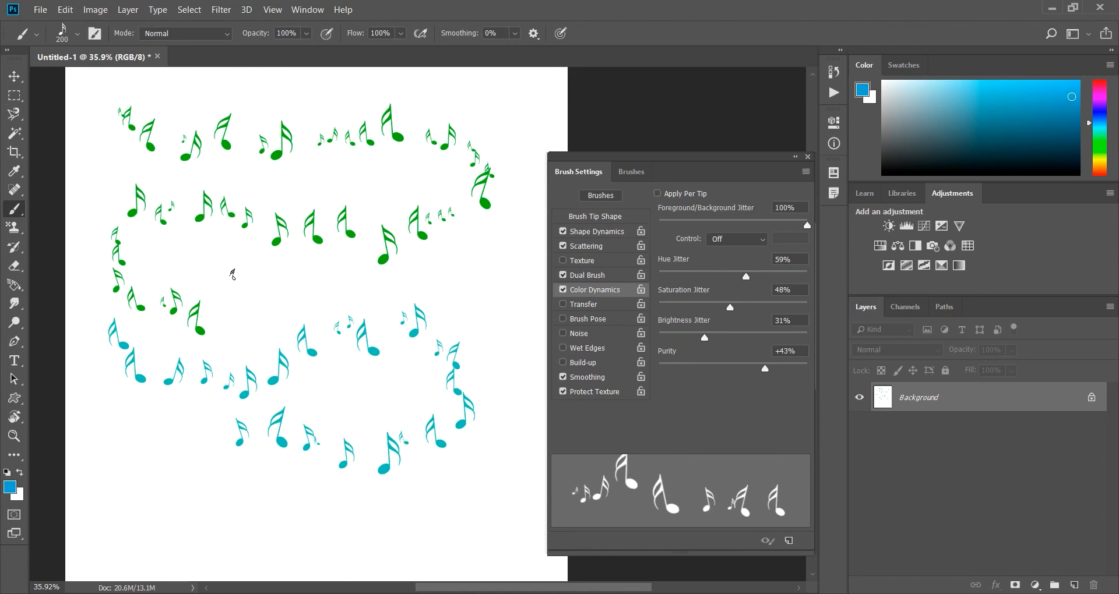
pyautogui.moveTo(231, 272)
pyautogui.mouseDown()
pyautogui.moveTo(339, 278)
pyautogui.moveTo(459, 201)
pyautogui.moveTo(489, 337)
pyautogui.moveTo(436, 376)
pyautogui.mouseUp()
pyautogui.moveTo(394, 182)
pyautogui.mouseDown()
pyautogui.moveTo(202, 119)
pyautogui.moveTo(138, 144)
pyautogui.moveTo(107, 185)
pyautogui.moveTo(112, 232)
pyautogui.moveTo(143, 263)
pyautogui.moveTo(239, 267)
pyautogui.moveTo(340, 249)
pyautogui.moveTo(125, 379)
pyautogui.moveTo(121, 410)
pyautogui.moveTo(172, 452)
pyautogui.moveTo(257, 457)
pyautogui.moveTo(350, 437)
pyautogui.moveTo(455, 484)
pyautogui.moveTo(431, 554)
pyautogui.moveTo(278, 564)
pyautogui.moveTo(100, 542)
pyautogui.mouseUp()
pyautogui.moveTo(92, 123)
pyautogui.mouseDown()
pyautogui.moveTo(186, 92)
pyautogui.moveTo(272, 84)
pyautogui.moveTo(464, 94)
pyautogui.mouseUp()
# Turn Apply Per Tip back on, paint winding trails of varied colours on a white canvas, and clear them.
pyautogui.click(656, 192)
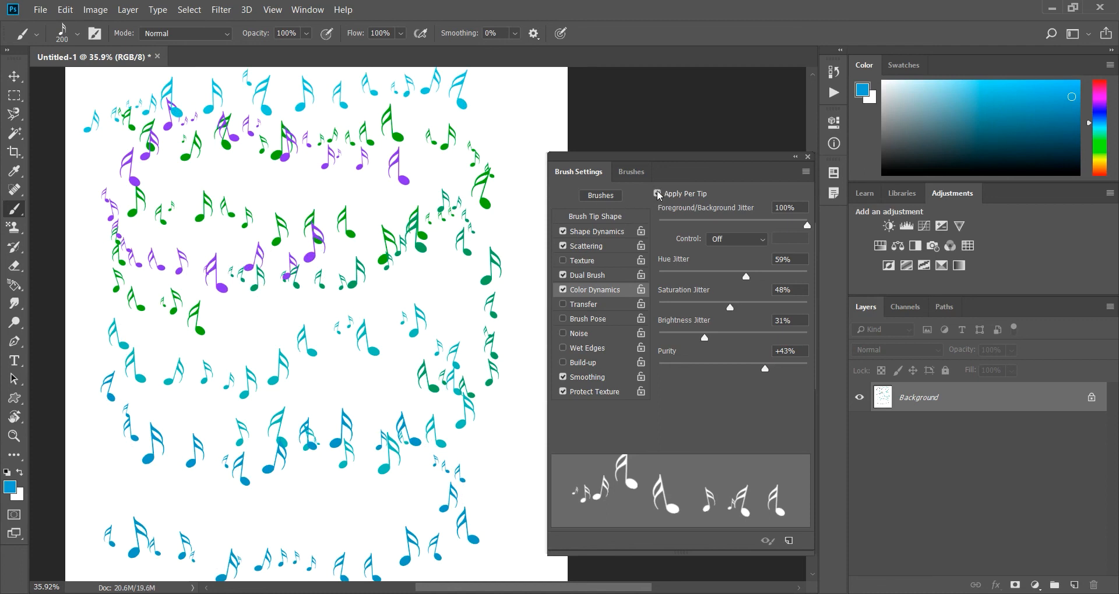
pyautogui.hotkey('ctrl', 'BackSpace')
pyautogui.moveTo(93, 131); pyautogui.dragTo(364, 126)
pyautogui.moveTo(155, 212)
pyautogui.mouseDown()
pyautogui.moveTo(242, 254)
pyautogui.moveTo(344, 225)
pyautogui.moveTo(416, 186)
pyautogui.moveTo(465, 332)
pyautogui.moveTo(347, 365)
pyautogui.moveTo(239, 338)
pyautogui.moveTo(128, 330)
pyautogui.moveTo(114, 421)
pyautogui.moveTo(216, 454)
pyautogui.moveTo(406, 450)
pyautogui.moveTo(461, 483)
pyautogui.moveTo(377, 542)
pyautogui.moveTo(175, 538)
pyautogui.mouseUp()
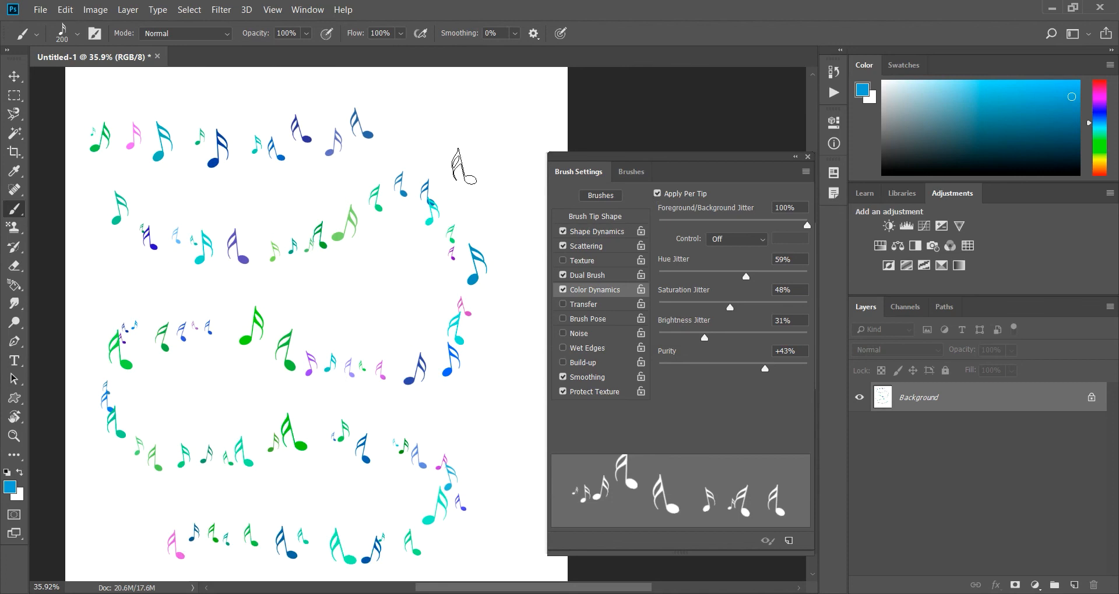
pyautogui.hotkey('ctrl', 'z')
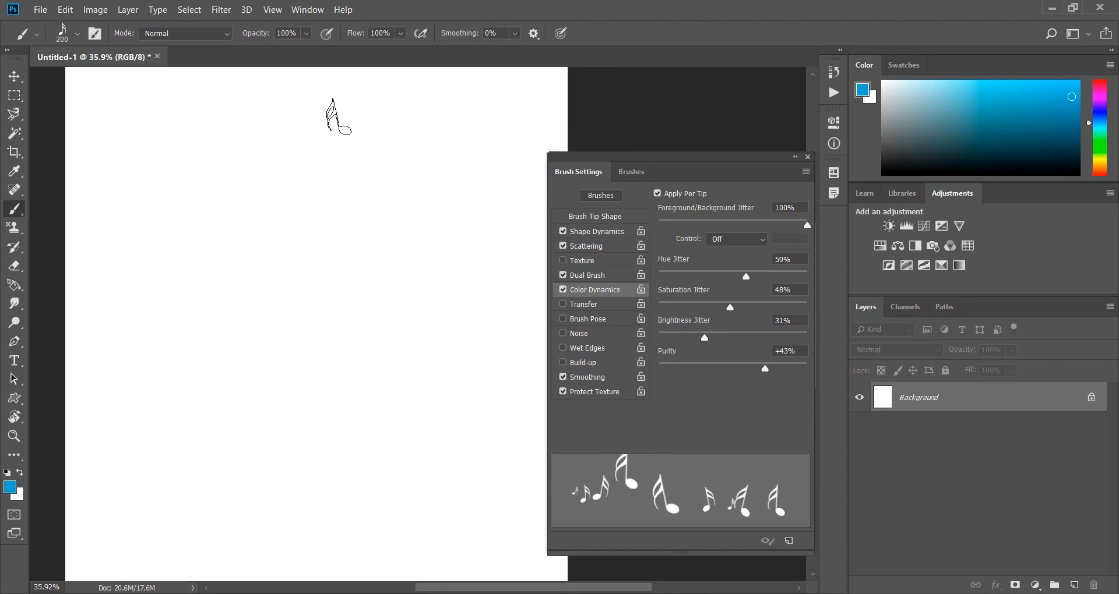
pyautogui.moveTo(117, 108)
pyautogui.mouseDown()
pyautogui.moveTo(429, 130)
pyautogui.moveTo(488, 164)
pyautogui.moveTo(429, 230)
pyautogui.moveTo(179, 221)
pyautogui.moveTo(146, 233)
pyautogui.moveTo(151, 297)
pyautogui.moveTo(306, 364)
pyautogui.mouseUp()
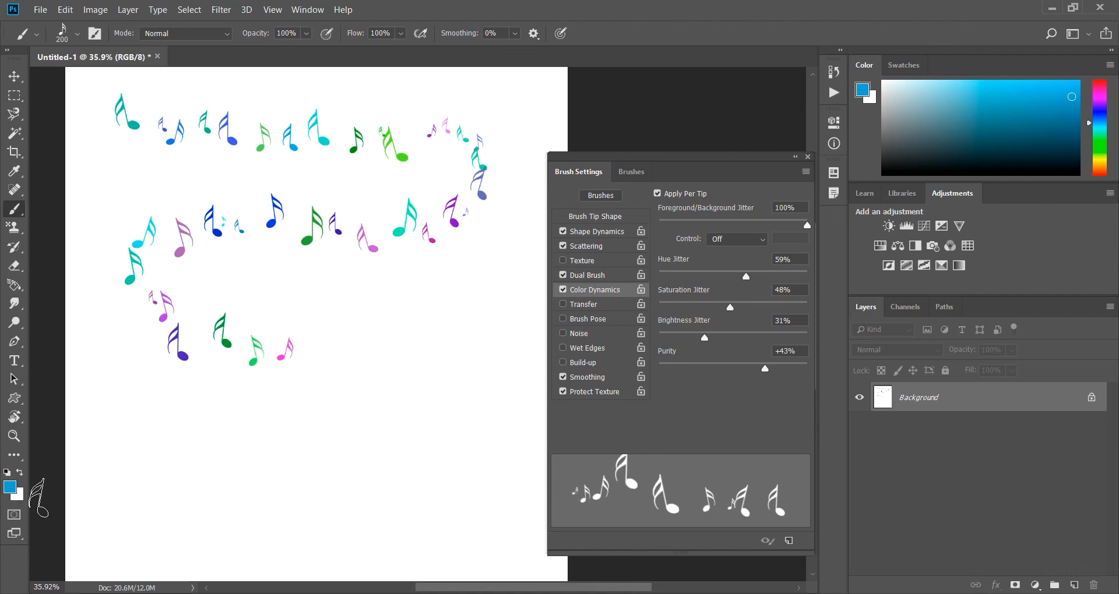
pyautogui.hotkey('ctrl', 'BackSpace')
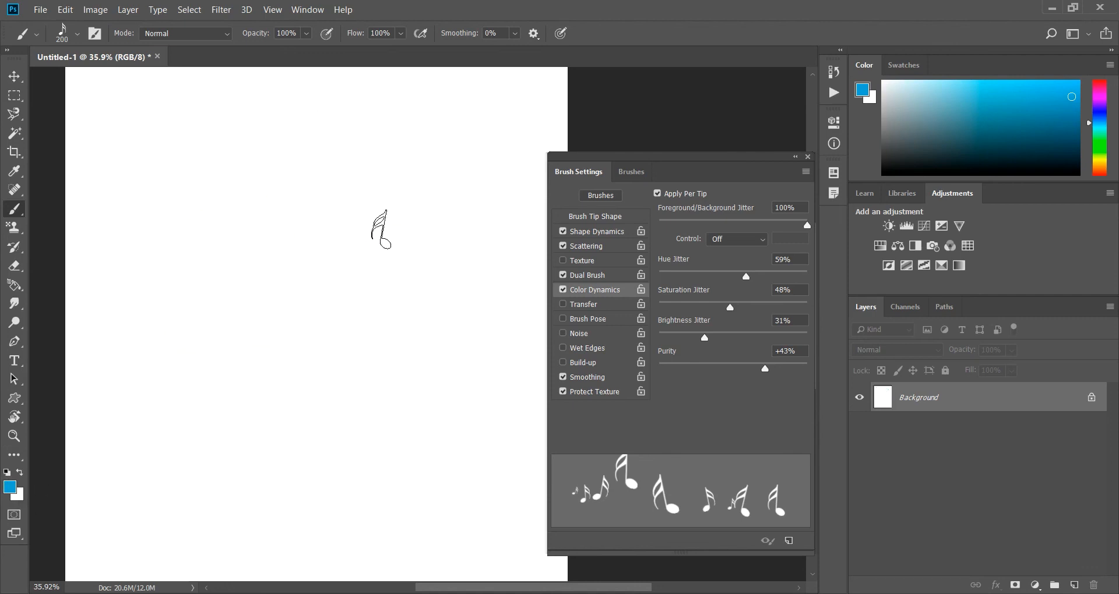
# Turn off Apply Per Tip and paint three winding note strokes from the upper to the lower part of the canvas.
pyautogui.click(658, 194)
pyautogui.moveTo(113, 115)
pyautogui.mouseDown()
pyautogui.moveTo(186, 132)
pyautogui.moveTo(486, 128)
pyautogui.moveTo(501, 176)
pyautogui.moveTo(435, 208)
pyautogui.moveTo(177, 194)
pyautogui.mouseUp()
pyautogui.moveTo(134, 258)
pyautogui.mouseDown()
pyautogui.moveTo(166, 286)
pyautogui.moveTo(274, 306)
pyautogui.moveTo(460, 274)
pyautogui.moveTo(504, 355)
pyautogui.mouseUp()
pyautogui.moveTo(442, 381)
pyautogui.mouseDown()
pyautogui.moveTo(350, 389)
pyautogui.moveTo(179, 370)
pyautogui.moveTo(150, 393)
pyautogui.moveTo(264, 477)
pyautogui.moveTo(416, 464)
pyautogui.moveTo(478, 474)
pyautogui.moveTo(388, 557)
pyautogui.moveTo(284, 535)
pyautogui.mouseUp()
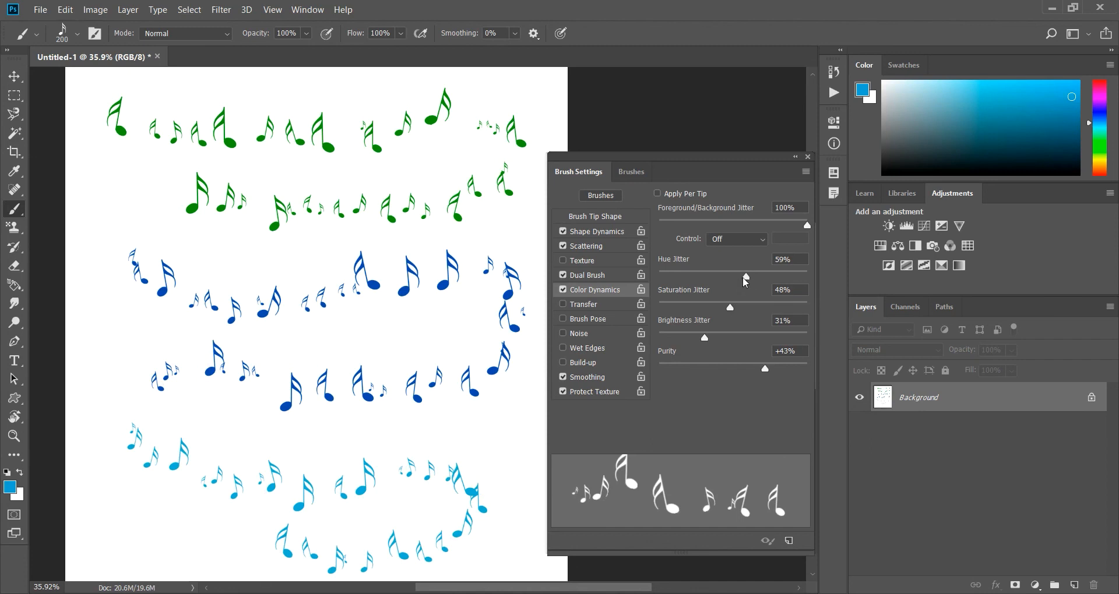
# Clear the canvas to white, set Hue Jitter 66%, Saturation Jitter 71%, Brightness Jitter 62% and Purity +23%, and cover it with note trails.
pyautogui.moveTo(732, 309); pyautogui.dragTo(739, 309)
pyautogui.hotkey('ctrl', 'Delete')
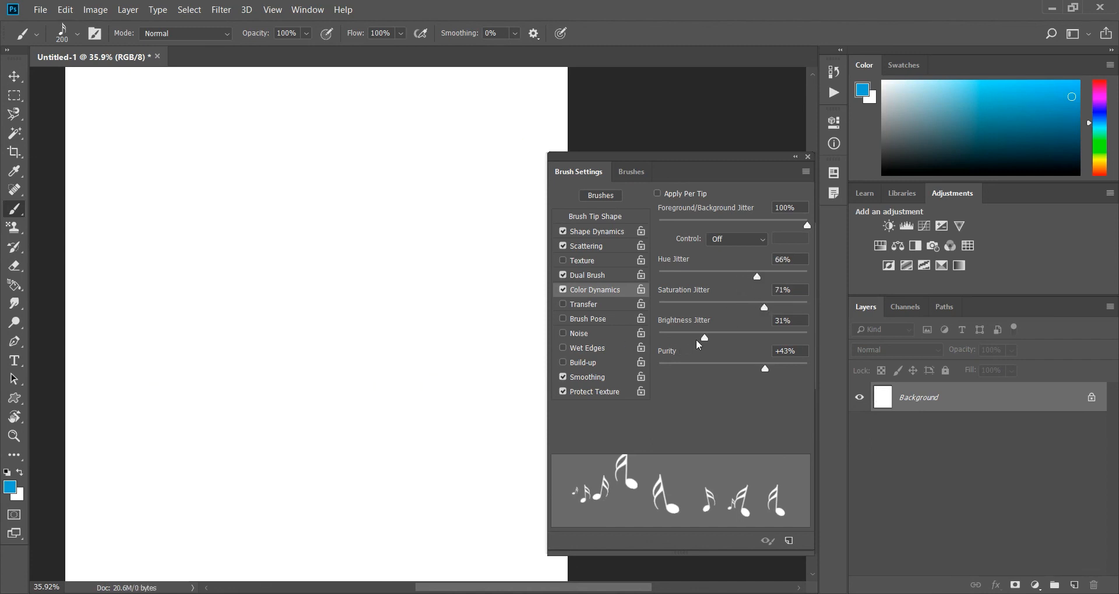
pyautogui.moveTo(705, 343); pyautogui.dragTo(752, 338)
pyautogui.moveTo(765, 370); pyautogui.dragTo(750, 372)
pyautogui.moveTo(80, 161)
pyautogui.mouseDown()
pyautogui.moveTo(170, 168)
pyautogui.moveTo(356, 145)
pyautogui.moveTo(399, 175)
pyautogui.moveTo(409, 211)
pyautogui.moveTo(143, 224)
pyautogui.moveTo(113, 247)
pyautogui.moveTo(129, 285)
pyautogui.moveTo(360, 297)
pyautogui.moveTo(472, 272)
pyautogui.moveTo(507, 218)
pyautogui.moveTo(526, 124)
pyautogui.moveTo(405, 97)
pyautogui.moveTo(102, 106)
pyautogui.moveTo(65, 173)
pyautogui.moveTo(99, 307)
pyautogui.moveTo(163, 357)
pyautogui.moveTo(429, 346)
pyautogui.moveTo(520, 355)
pyautogui.moveTo(554, 405)
pyautogui.moveTo(505, 431)
pyautogui.moveTo(212, 431)
pyautogui.moveTo(151, 455)
pyautogui.moveTo(114, 501)
pyautogui.moveTo(151, 523)
pyautogui.moveTo(424, 531)
pyautogui.mouseUp()
pyautogui.moveTo(162, 135)
pyautogui.mouseDown()
pyautogui.moveTo(216, 160)
pyautogui.moveTo(382, 144)
pyautogui.moveTo(471, 149)
pyautogui.moveTo(512, 193)
pyautogui.moveTo(531, 272)
pyautogui.moveTo(525, 348)
pyautogui.moveTo(507, 473)
pyautogui.moveTo(478, 526)
pyautogui.moveTo(397, 535)
pyautogui.moveTo(324, 491)
pyautogui.moveTo(186, 466)
pyautogui.moveTo(64, 505)
pyautogui.moveTo(83, 417)
pyautogui.moveTo(264, 298)
pyautogui.moveTo(296, 241)
pyautogui.moveTo(182, 204)
pyautogui.moveTo(122, 151)
pyautogui.moveTo(100, 100)
pyautogui.moveTo(186, 78)
pyautogui.moveTo(363, 78)
pyautogui.moveTo(500, 59)
pyautogui.moveTo(554, 84)
pyautogui.moveTo(532, 182)
pyautogui.moveTo(446, 273)
pyautogui.moveTo(469, 368)
pyautogui.moveTo(523, 495)
pyautogui.moveTo(527, 564)
pyautogui.moveTo(353, 576)
pyautogui.moveTo(321, 568)
pyautogui.mouseUp()
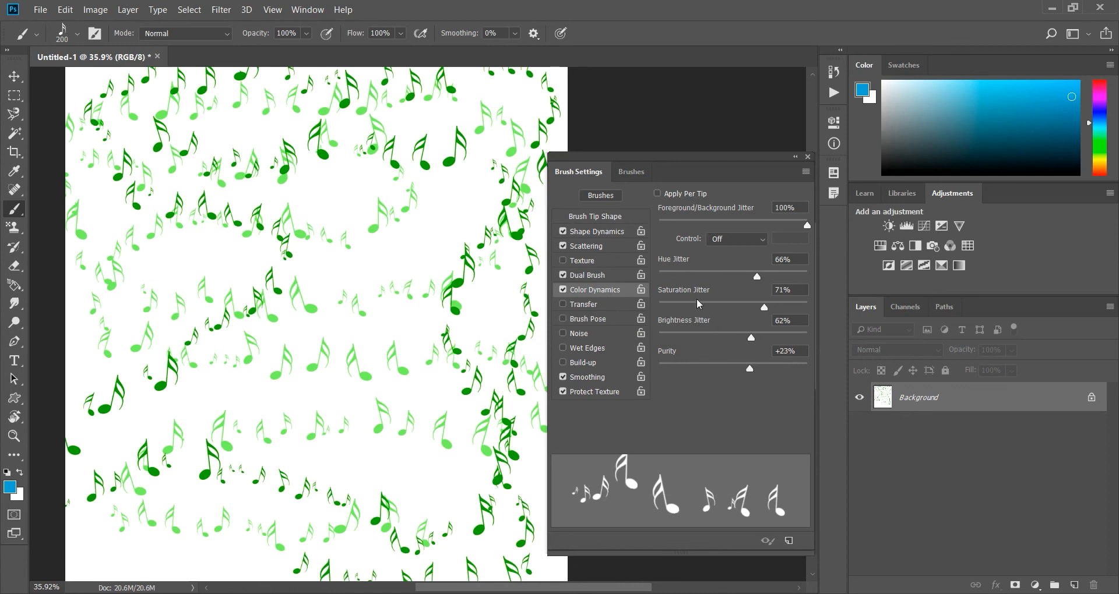
# Paint note trails with Brightness Jitter at 0% and at its maximum, set it to 47%, and paint another.
pyautogui.moveTo(751, 339); pyautogui.dragTo(654, 342)
pyautogui.moveTo(193, 214)
pyautogui.mouseDown()
pyautogui.moveTo(285, 241)
pyautogui.moveTo(469, 219)
pyautogui.moveTo(280, 298)
pyautogui.moveTo(172, 303)
pyautogui.moveTo(230, 405)
pyautogui.moveTo(379, 412)
pyautogui.mouseUp()
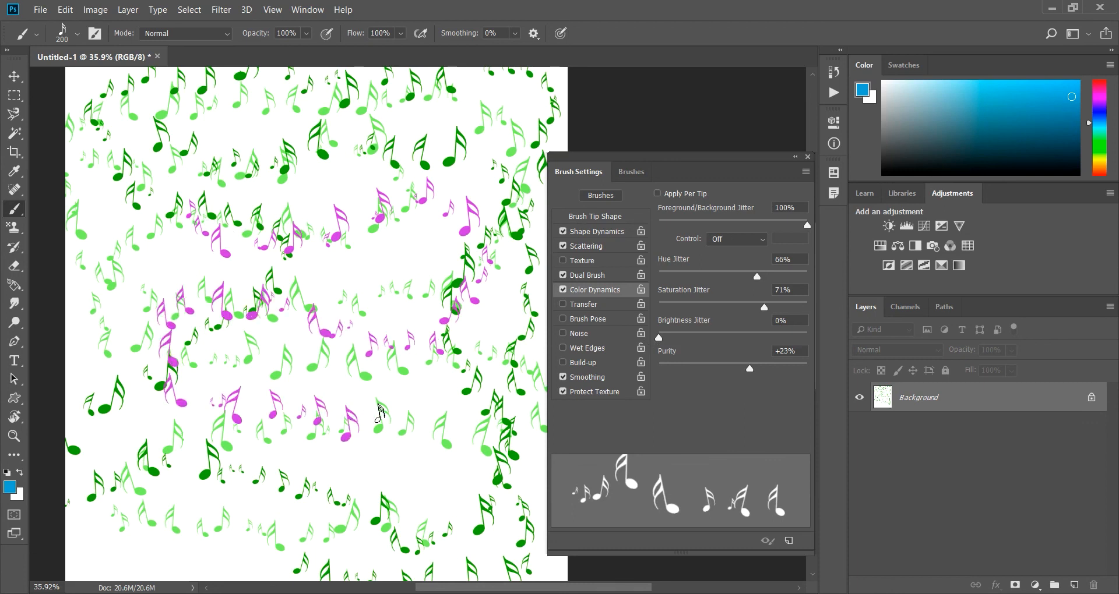
pyautogui.moveTo(659, 339); pyautogui.dragTo(815, 345)
pyautogui.moveTo(288, 195)
pyautogui.mouseDown()
pyautogui.moveTo(455, 198)
pyautogui.moveTo(479, 265)
pyautogui.moveTo(455, 332)
pyautogui.moveTo(227, 354)
pyautogui.mouseUp()
pyautogui.click(739, 334)
pyautogui.click(728, 337)
pyautogui.moveTo(271, 276)
pyautogui.mouseDown()
pyautogui.moveTo(384, 263)
pyautogui.moveTo(507, 131)
pyautogui.moveTo(117, 152)
pyautogui.moveTo(457, 402)
pyautogui.mouseUp()
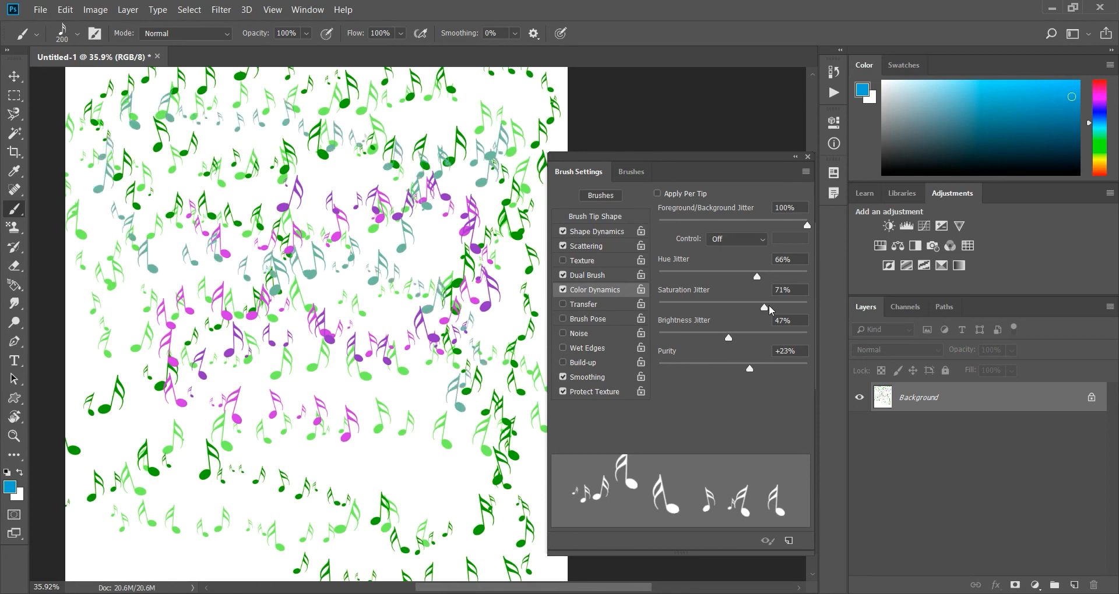
# Paint note trails with Saturation Jitter at 100%, lower it to 0%, and paint another trail for comparison.
pyautogui.moveTo(764, 307)
pyautogui.mouseDown()
pyautogui.moveTo(750, 307)
pyautogui.moveTo(806, 307)
pyautogui.mouseUp()
pyautogui.moveTo(358, 225)
pyautogui.mouseDown()
pyautogui.moveTo(456, 236)
pyautogui.moveTo(507, 209)
pyautogui.moveTo(460, 311)
pyautogui.moveTo(344, 314)
pyautogui.mouseUp()
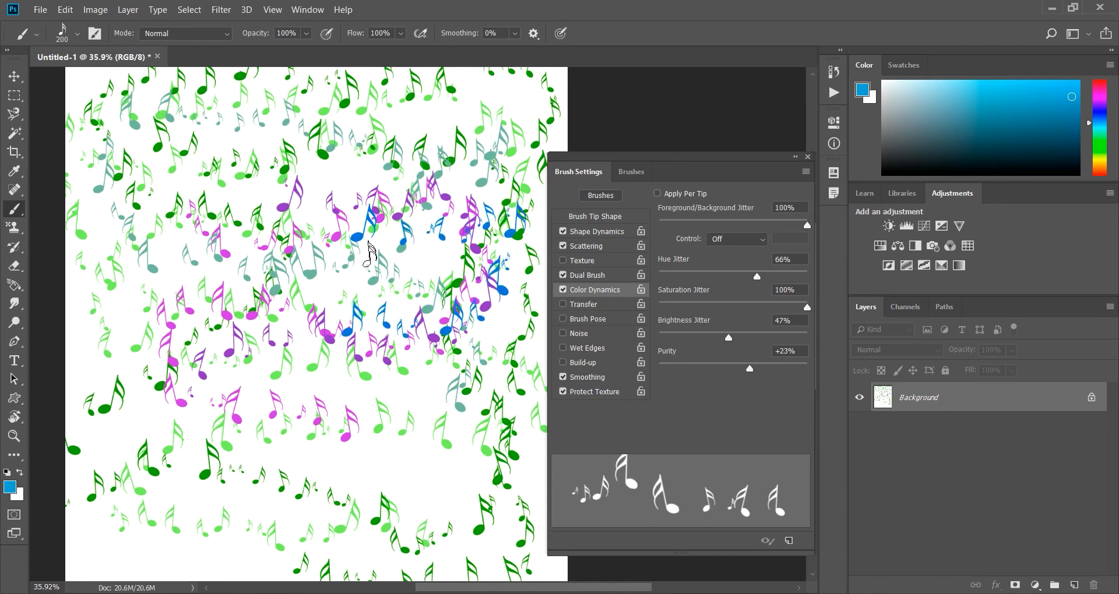
pyautogui.moveTo(169, 132)
pyautogui.mouseDown()
pyautogui.moveTo(438, 127)
pyautogui.moveTo(419, 185)
pyautogui.moveTo(157, 175)
pyautogui.moveTo(121, 227)
pyautogui.mouseUp()
pyautogui.moveTo(807, 307); pyautogui.dragTo(580, 314)
pyautogui.moveTo(382, 304)
pyautogui.mouseDown()
pyautogui.moveTo(329, 350)
pyautogui.moveTo(347, 481)
pyautogui.moveTo(181, 495)
pyautogui.moveTo(208, 570)
pyautogui.moveTo(466, 502)
pyautogui.moveTo(428, 411)
pyautogui.moveTo(143, 438)
pyautogui.moveTo(337, 387)
pyautogui.mouseUp()
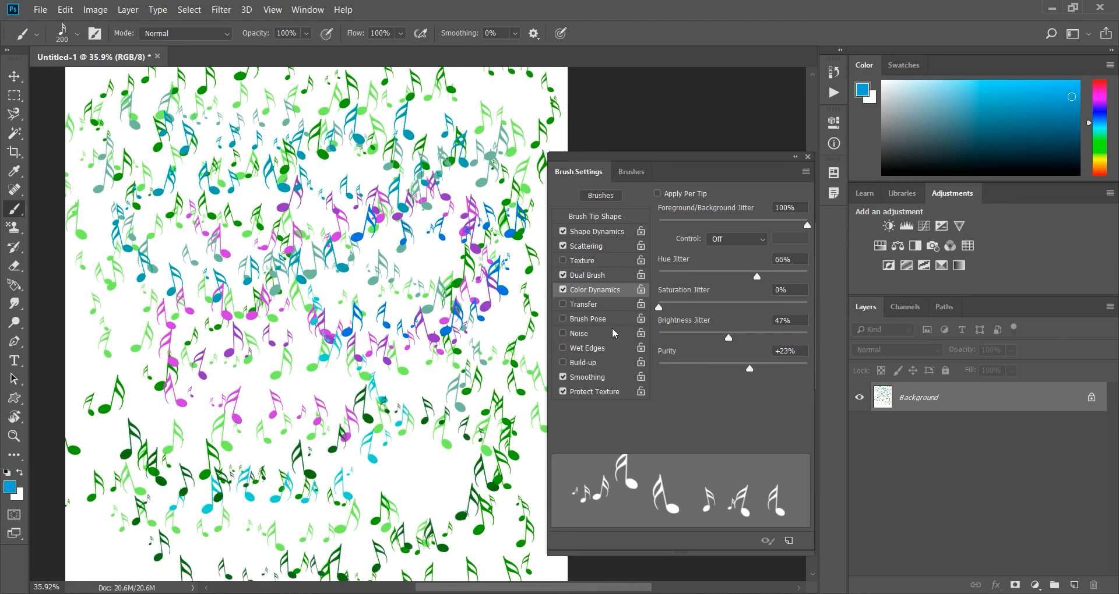
pyautogui.click(720, 302)
# Turn on the brush's Transfer option to view its opacity and flow settings, and turn it off again.
pyautogui.click(583, 304)
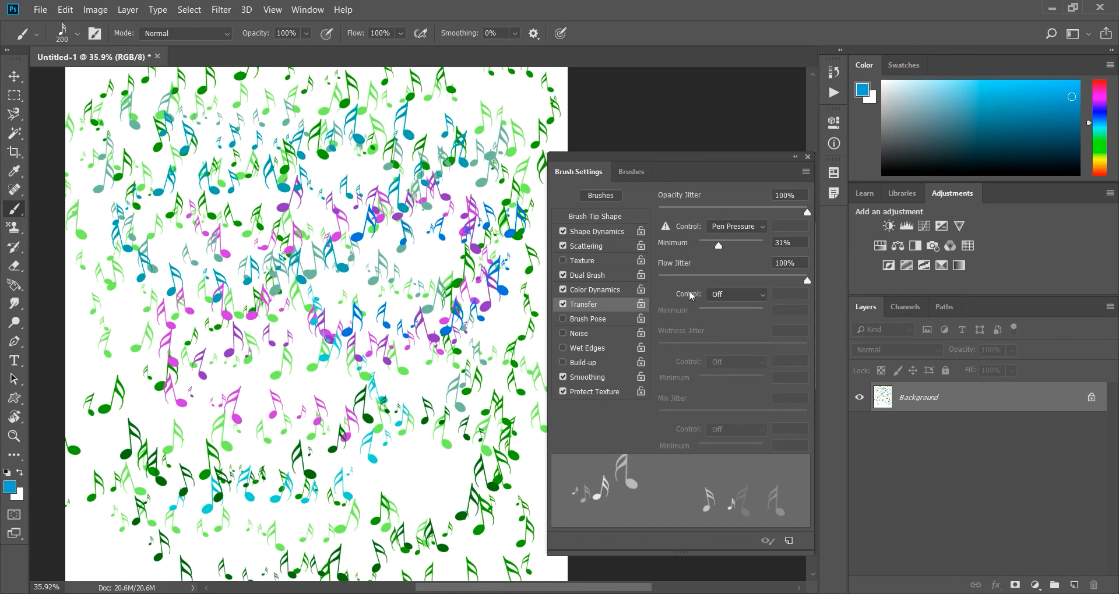
pyautogui.click(562, 304)
# Enable Brush Pose, clear the canvas, try Tilt X -49%, Tilt Y 49% and Rotation 219°, readjust the tilt and pressure, and disable Brush Pose.
pyautogui.click(593, 318)
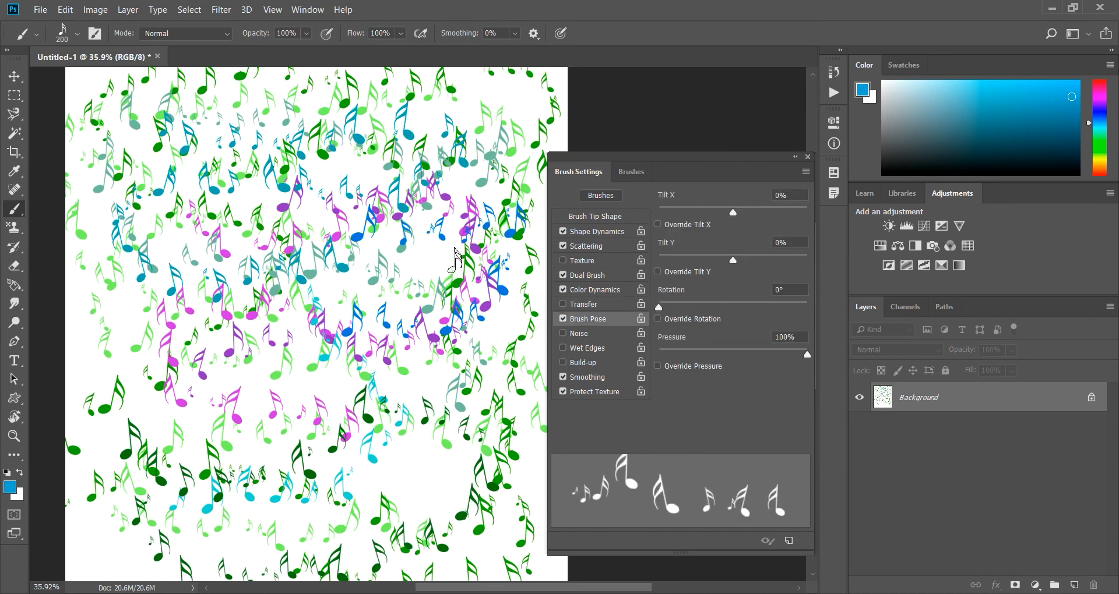
pyautogui.hotkey('ctrl', 'z')
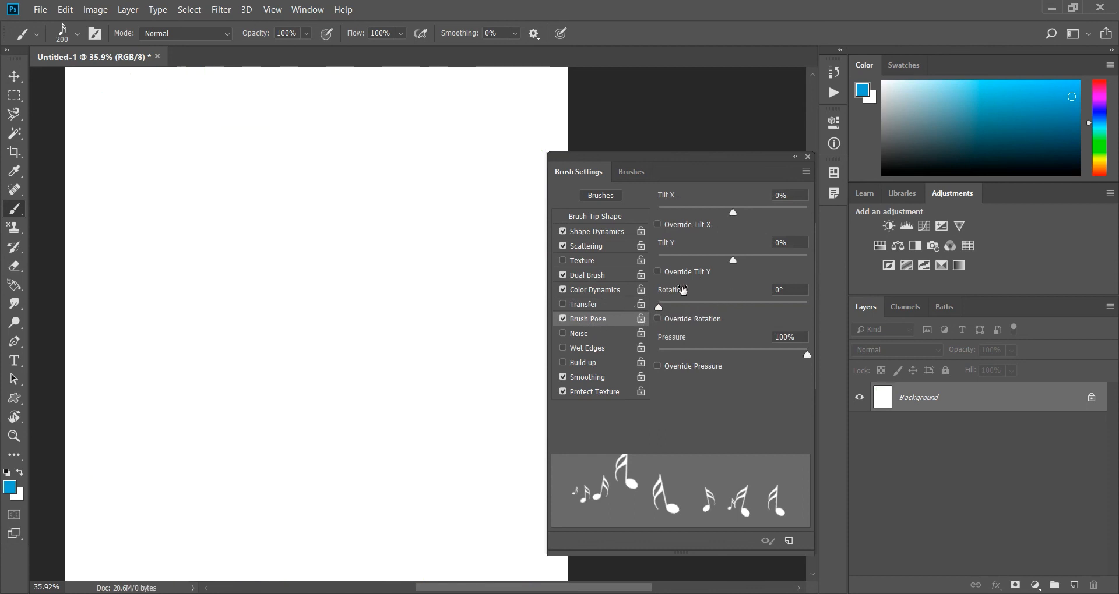
pyautogui.moveTo(733, 217); pyautogui.dragTo(698, 224)
pyautogui.moveTo(728, 263); pyautogui.dragTo(769, 263)
pyautogui.moveTo(662, 307); pyautogui.dragTo(750, 306)
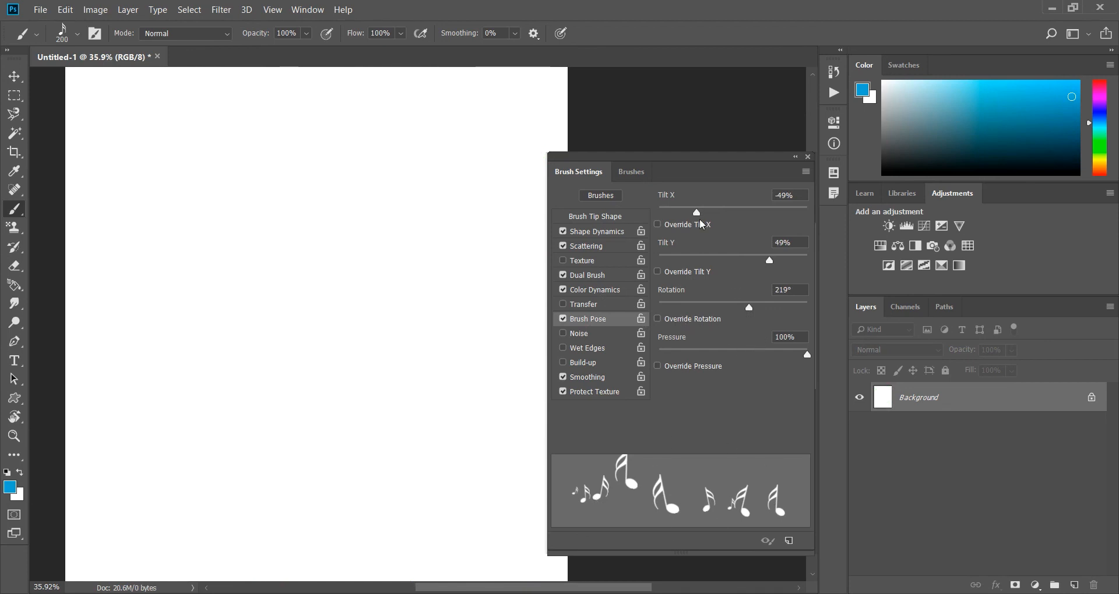
pyautogui.moveTo(700, 208); pyautogui.dragTo(723, 212)
pyautogui.click(755, 352)
pyautogui.click(563, 319)
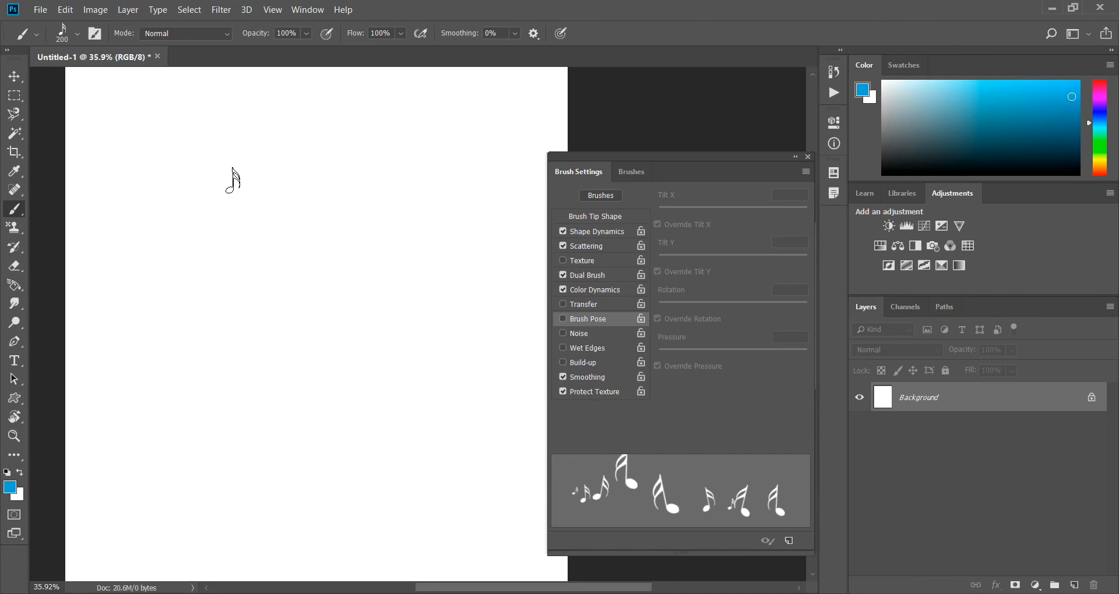
# Paint note trails, enable Noise and Texture with Dual Brush off, and paint more notes on a white canvas.
pyautogui.moveTo(182, 138)
pyautogui.mouseDown()
pyautogui.moveTo(278, 164)
pyautogui.moveTo(394, 151)
pyautogui.moveTo(436, 173)
pyautogui.moveTo(408, 239)
pyautogui.moveTo(290, 254)
pyautogui.moveTo(190, 237)
pyautogui.moveTo(149, 254)
pyautogui.moveTo(154, 305)
pyautogui.moveTo(271, 341)
pyautogui.moveTo(430, 362)
pyautogui.moveTo(428, 406)
pyautogui.moveTo(316, 423)
pyautogui.moveTo(186, 411)
pyautogui.moveTo(174, 424)
pyautogui.moveTo(300, 495)
pyautogui.moveTo(380, 499)
pyautogui.mouseUp()
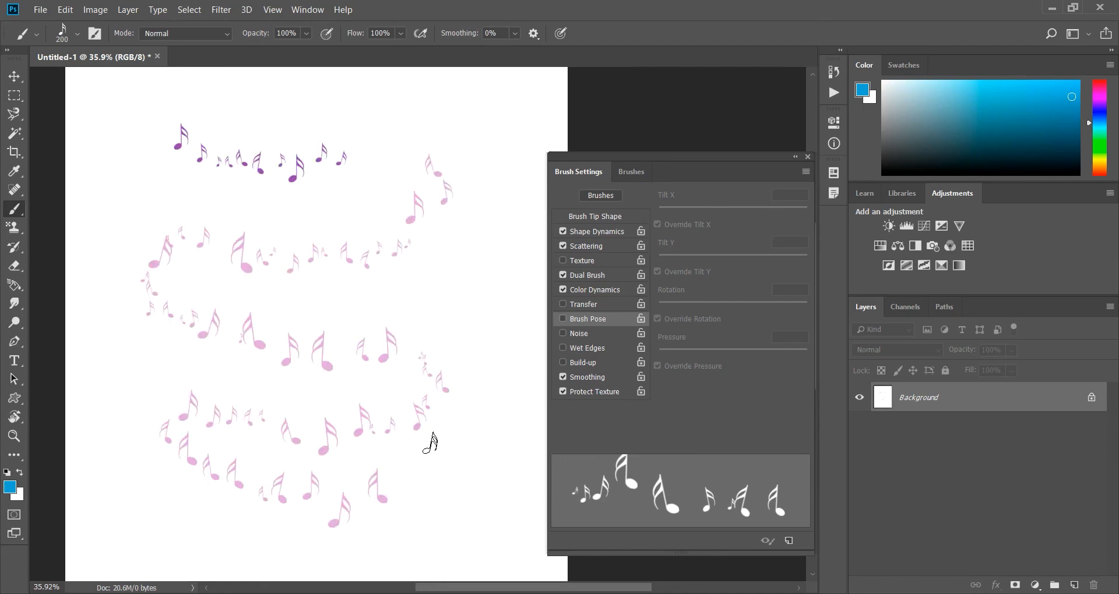
pyautogui.click(563, 333)
pyautogui.moveTo(473, 238)
pyautogui.mouseDown()
pyautogui.moveTo(433, 290)
pyautogui.moveTo(349, 293)
pyautogui.moveTo(228, 269)
pyautogui.moveTo(161, 293)
pyautogui.moveTo(154, 341)
pyautogui.moveTo(240, 462)
pyautogui.moveTo(433, 503)
pyautogui.moveTo(453, 534)
pyautogui.moveTo(325, 543)
pyautogui.moveTo(145, 492)
pyautogui.moveTo(90, 358)
pyautogui.moveTo(160, 163)
pyautogui.mouseUp()
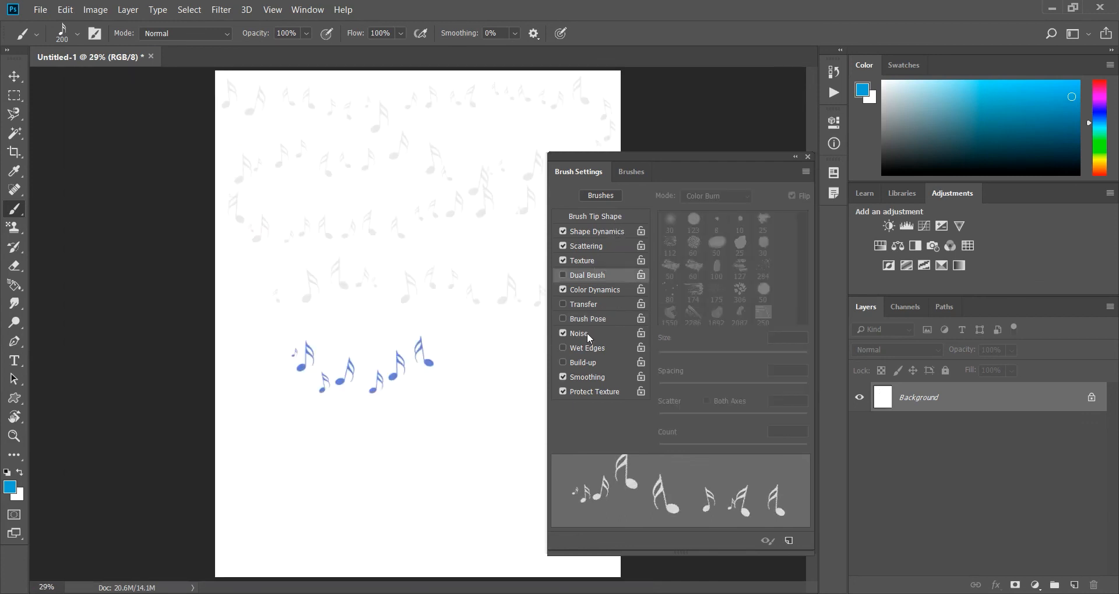
# Turn off Noise and paint a loop of notes around the existing ones for comparison.
pyautogui.click(563, 333)
pyautogui.moveTo(507, 344)
pyautogui.mouseDown()
pyautogui.moveTo(412, 444)
pyautogui.moveTo(300, 453)
pyautogui.moveTo(287, 321)
pyautogui.moveTo(355, 252)
pyautogui.moveTo(448, 299)
pyautogui.mouseUp()
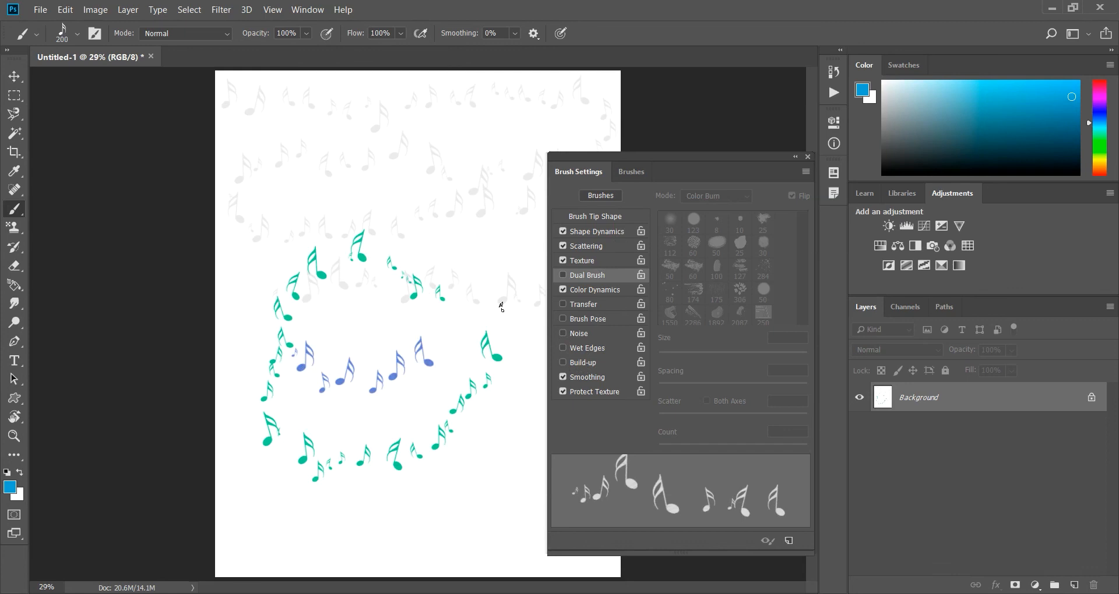
pyautogui.click(582, 332)
# Turn on Wet Edges and paint several overlapping note trails across the canvas.
pyautogui.click(565, 347)
pyautogui.moveTo(347, 247); pyautogui.dragTo(489, 169)
pyautogui.moveTo(466, 125)
pyautogui.mouseDown()
pyautogui.moveTo(436, 165)
pyautogui.moveTo(368, 164)
pyautogui.moveTo(310, 127)
pyautogui.moveTo(215, 151)
pyautogui.moveTo(298, 205)
pyautogui.moveTo(461, 244)
pyautogui.moveTo(498, 301)
pyautogui.moveTo(477, 325)
pyautogui.moveTo(289, 282)
pyautogui.moveTo(271, 359)
pyautogui.moveTo(350, 412)
pyautogui.mouseUp()
pyautogui.moveTo(263, 504)
pyautogui.mouseDown()
pyautogui.moveTo(418, 545)
pyautogui.moveTo(494, 464)
pyautogui.moveTo(498, 386)
pyautogui.moveTo(424, 466)
pyautogui.moveTo(459, 345)
pyautogui.moveTo(499, 103)
pyautogui.moveTo(394, 108)
pyautogui.moveTo(313, 175)
pyautogui.moveTo(405, 189)
pyautogui.mouseUp()
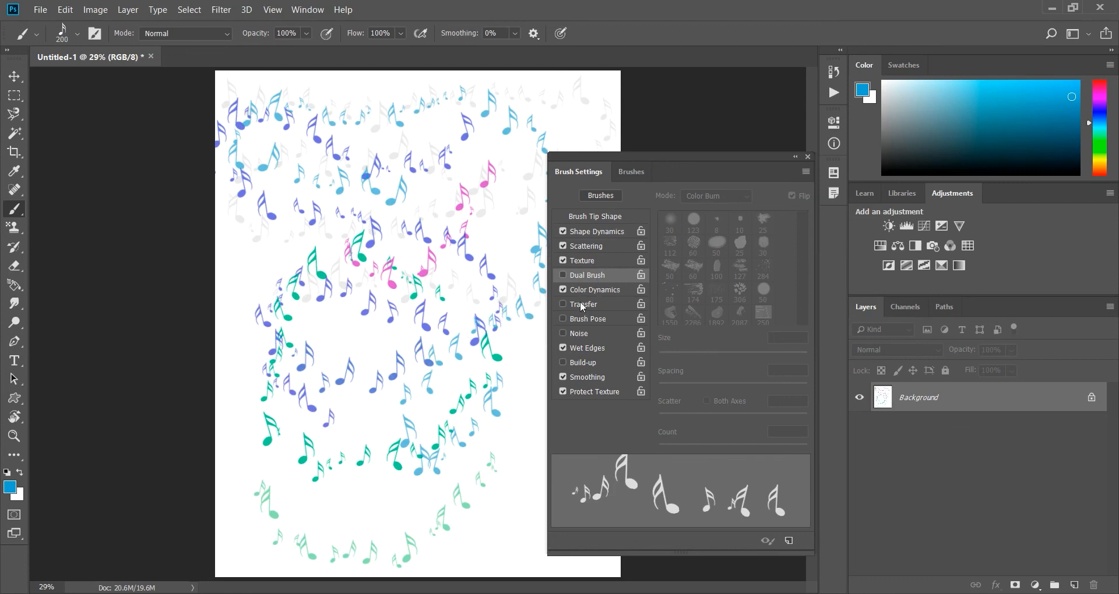
# Turn on Build-up, paint overlapping notes, clear the canvas to white, and paint fresh note trails.
pyautogui.click(582, 363)
pyautogui.moveTo(362, 314)
pyautogui.mouseDown()
pyautogui.moveTo(339, 354)
pyautogui.moveTo(291, 343)
pyautogui.moveTo(292, 261)
pyautogui.moveTo(451, 139)
pyautogui.moveTo(459, 111)
pyautogui.moveTo(348, 130)
pyautogui.moveTo(314, 169)
pyautogui.moveTo(307, 209)
pyautogui.moveTo(425, 261)
pyautogui.mouseUp()
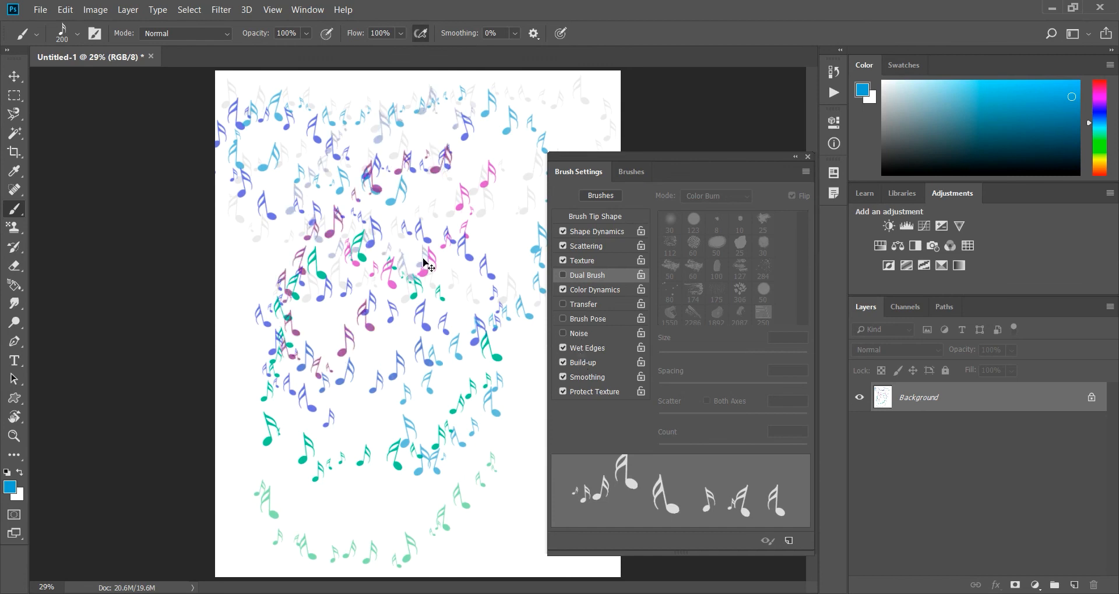
pyautogui.hotkey('ctrl', 'BackSpace')
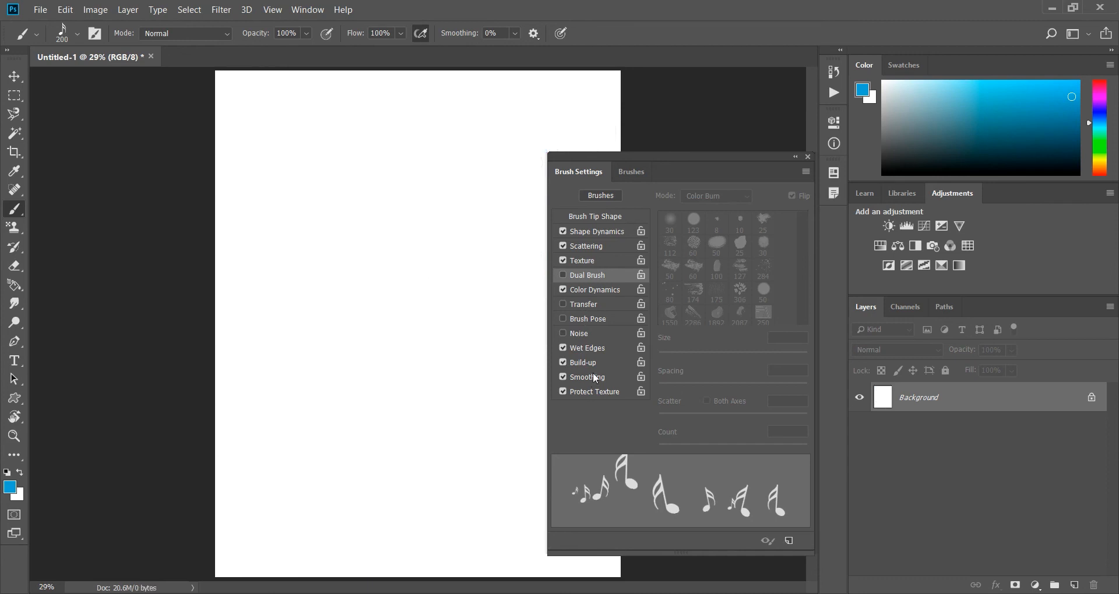
pyautogui.moveTo(270, 99)
pyautogui.mouseDown()
pyautogui.moveTo(322, 127)
pyautogui.moveTo(448, 107)
pyautogui.moveTo(526, 109)
pyautogui.moveTo(480, 172)
pyautogui.moveTo(277, 157)
pyautogui.moveTo(250, 199)
pyautogui.moveTo(262, 211)
pyautogui.moveTo(249, 235)
pyautogui.moveTo(257, 256)
pyautogui.moveTo(356, 271)
pyautogui.moveTo(497, 231)
pyautogui.moveTo(516, 290)
pyautogui.moveTo(462, 314)
pyautogui.moveTo(269, 313)
pyautogui.moveTo(241, 334)
pyautogui.moveTo(242, 361)
pyautogui.moveTo(380, 380)
pyautogui.moveTo(399, 409)
pyautogui.moveTo(262, 426)
pyautogui.moveTo(241, 475)
pyautogui.moveTo(339, 503)
pyautogui.moveTo(415, 502)
pyautogui.moveTo(508, 438)
pyautogui.moveTo(530, 382)
pyautogui.moveTo(508, 355)
pyautogui.moveTo(379, 326)
pyautogui.moveTo(351, 273)
pyautogui.moveTo(411, 211)
pyautogui.mouseUp()
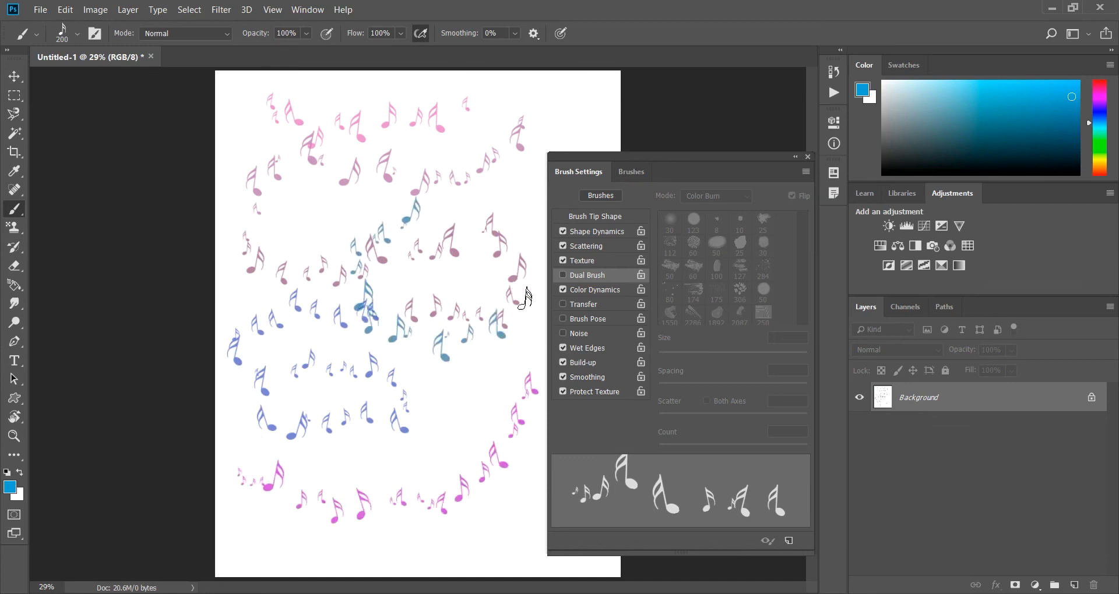
# Turn off Wet Edges and paint a few notes over the upper part of the canvas.
pyautogui.click(562, 348)
pyautogui.click(523, 115)
pyautogui.moveTo(476, 99)
pyautogui.mouseDown()
pyautogui.moveTo(349, 118)
pyautogui.moveTo(327, 172)
pyautogui.moveTo(400, 222)
pyautogui.mouseUp()
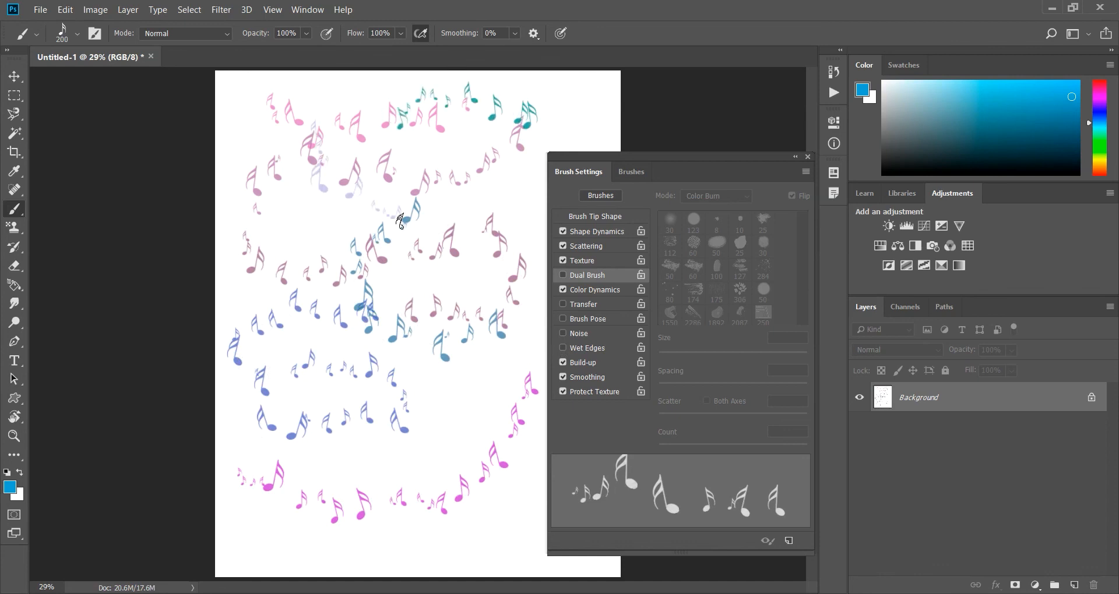
# Clear the canvas to white, turn off Protect Texture, and fill the page with coloured note trails.
pyautogui.hotkey('ctrl', 'BackSpace')
pyautogui.moveTo(290, 91)
pyautogui.mouseDown()
pyautogui.moveTo(382, 124)
pyautogui.moveTo(503, 110)
pyautogui.moveTo(561, 120)
pyautogui.moveTo(474, 173)
pyautogui.moveTo(290, 198)
pyautogui.moveTo(296, 249)
pyautogui.moveTo(370, 271)
pyautogui.moveTo(453, 241)
pyautogui.moveTo(494, 265)
pyautogui.mouseUp()
pyautogui.moveTo(329, 275)
pyautogui.mouseDown()
pyautogui.moveTo(282, 312)
pyautogui.moveTo(490, 291)
pyautogui.moveTo(466, 358)
pyautogui.moveTo(257, 349)
pyautogui.moveTo(252, 375)
pyautogui.moveTo(350, 431)
pyautogui.moveTo(501, 402)
pyautogui.moveTo(511, 432)
pyautogui.moveTo(315, 451)
pyautogui.moveTo(249, 479)
pyautogui.moveTo(324, 519)
pyautogui.moveTo(436, 546)
pyautogui.moveTo(510, 521)
pyautogui.moveTo(242, 493)
pyautogui.moveTo(360, 352)
pyautogui.moveTo(244, 221)
pyautogui.moveTo(271, 151)
pyautogui.moveTo(495, 105)
pyautogui.moveTo(487, 318)
pyautogui.moveTo(367, 402)
pyautogui.moveTo(499, 388)
pyautogui.mouseUp()
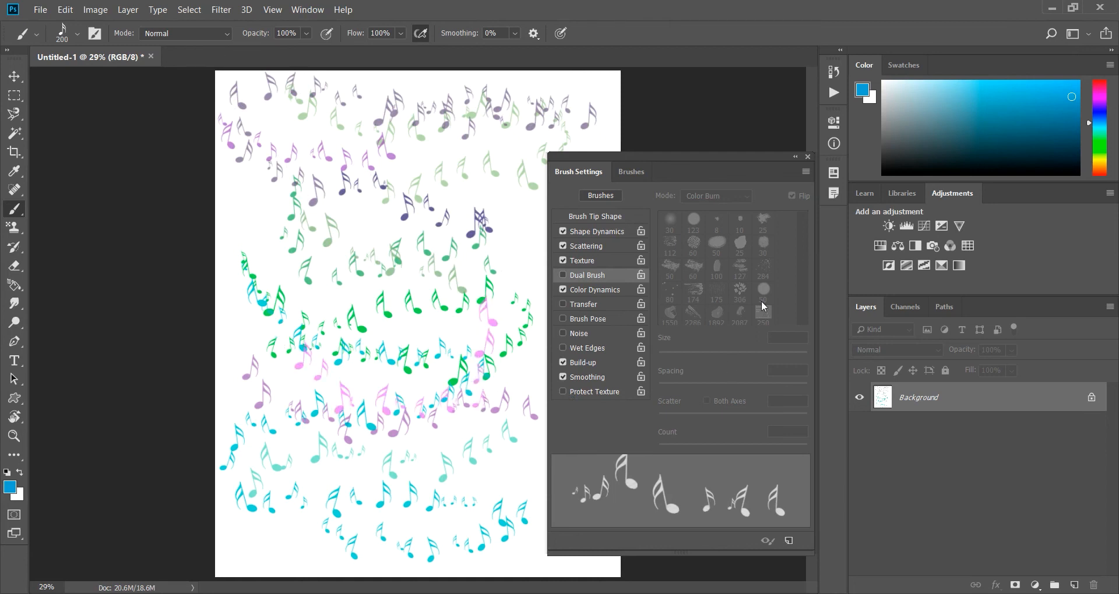
# Close the brush settings and check which other tools are grouped with the Brush tool.
pyautogui.click(807, 157)
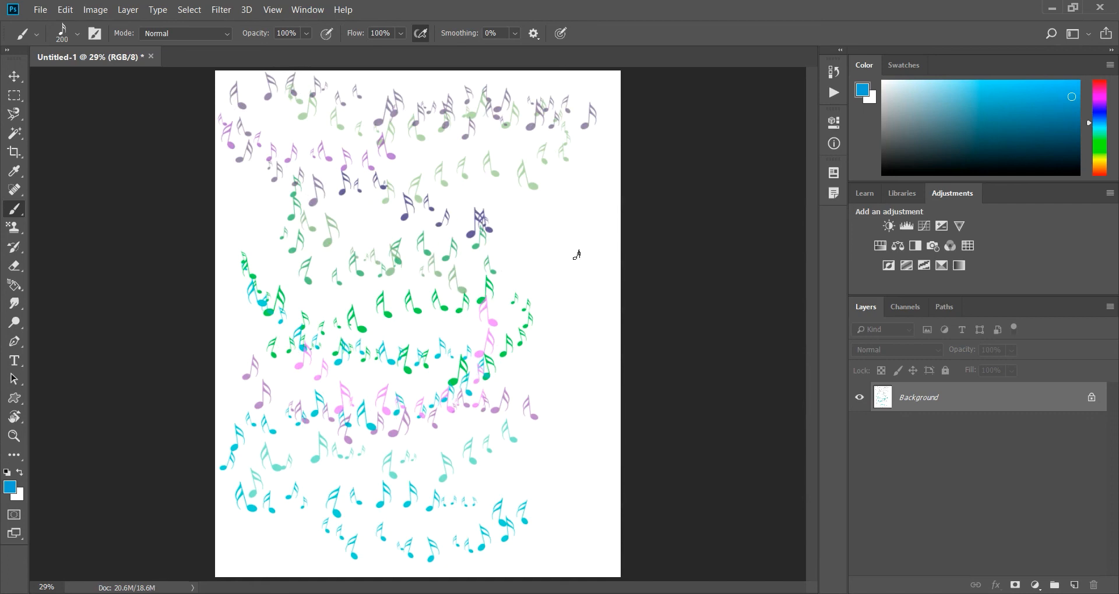
pyautogui.rightClick(22, 213)
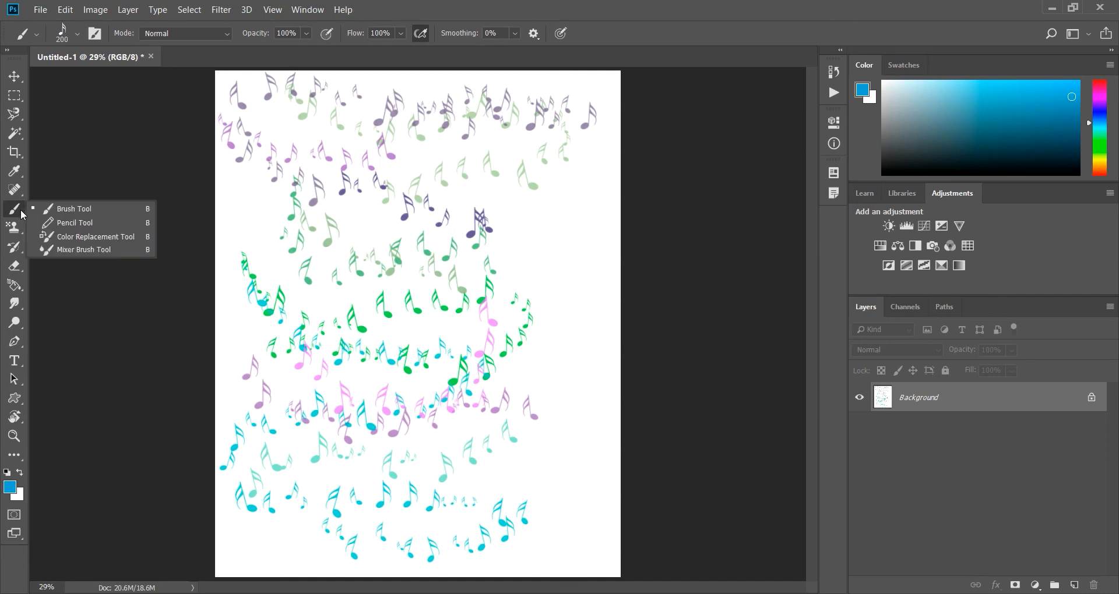
pyautogui.click(22, 213)
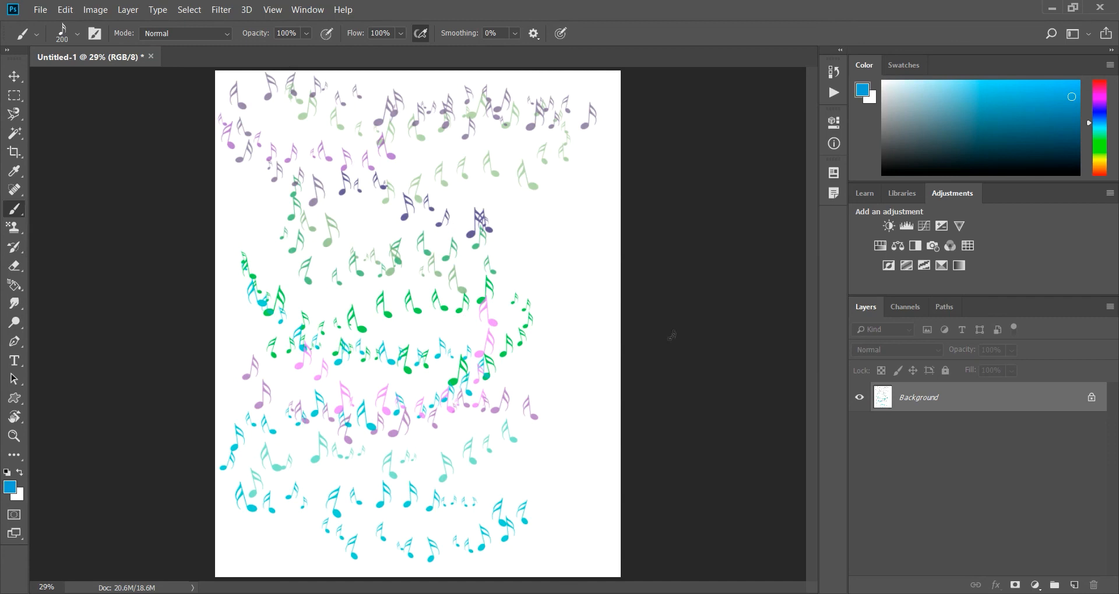